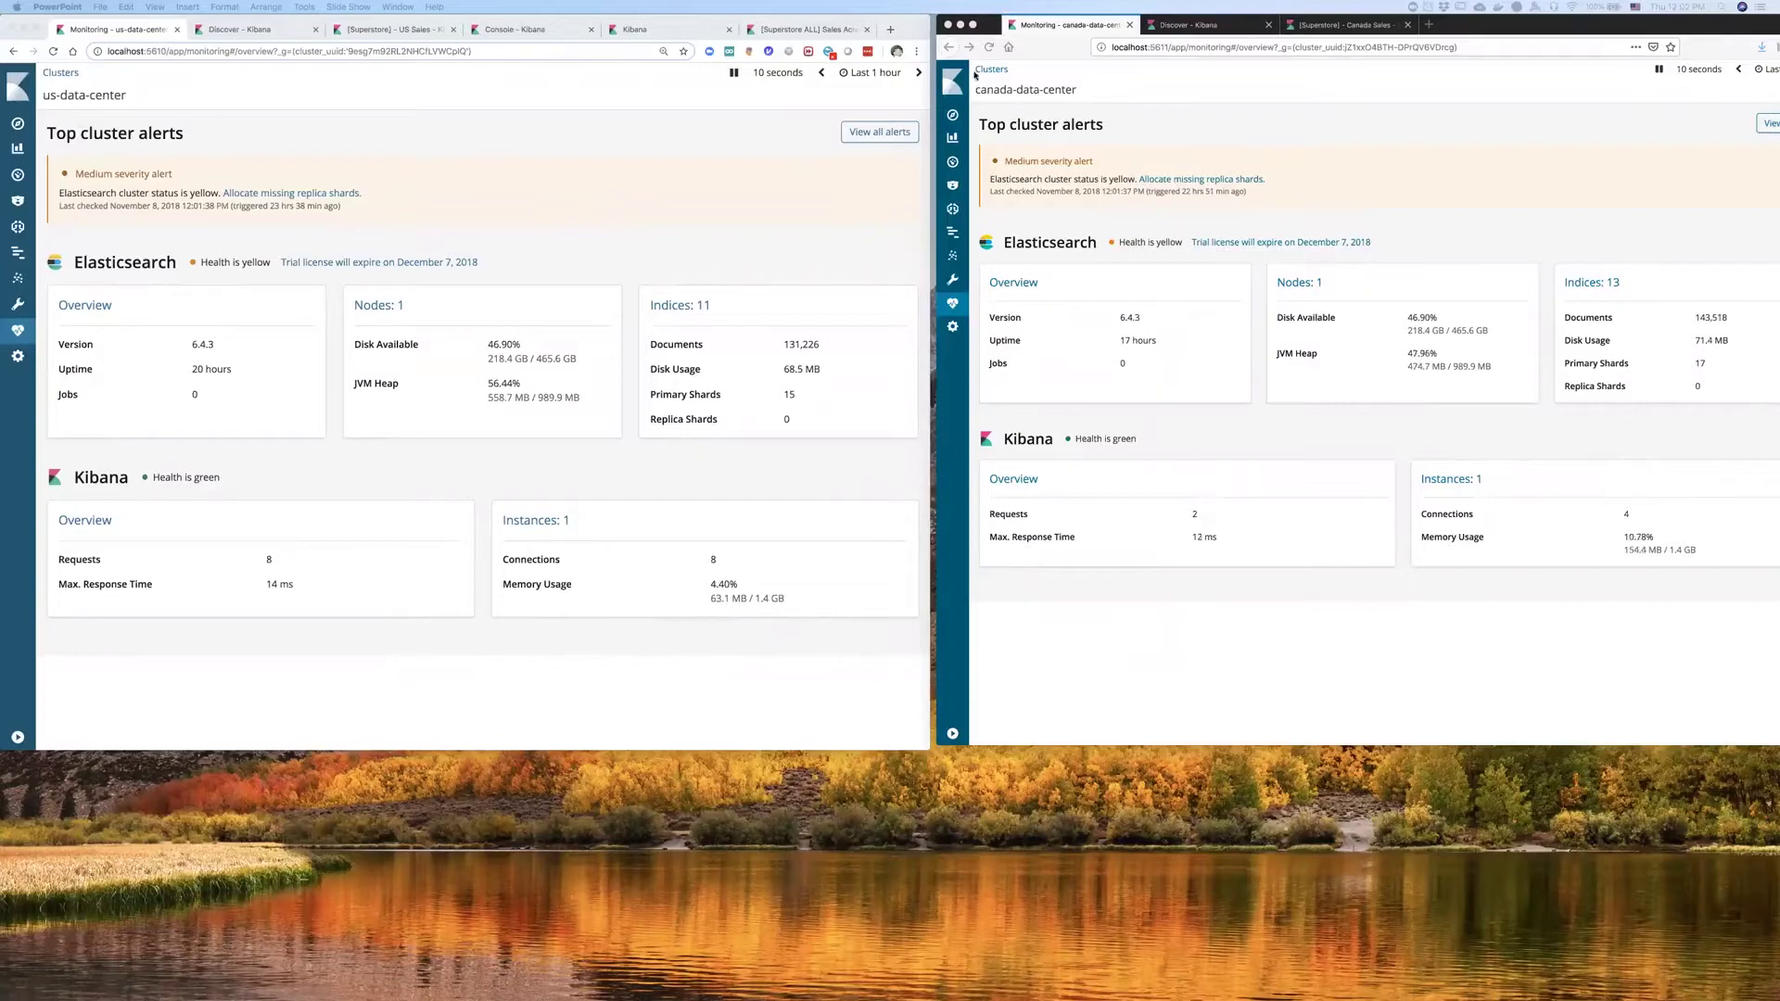
Step: Switch both the left and right Kibana windows to Discover
{"action": "left_click", "coordinate": [246, 29]}
{"action": "left_click", "coordinate": [1148, 28]}
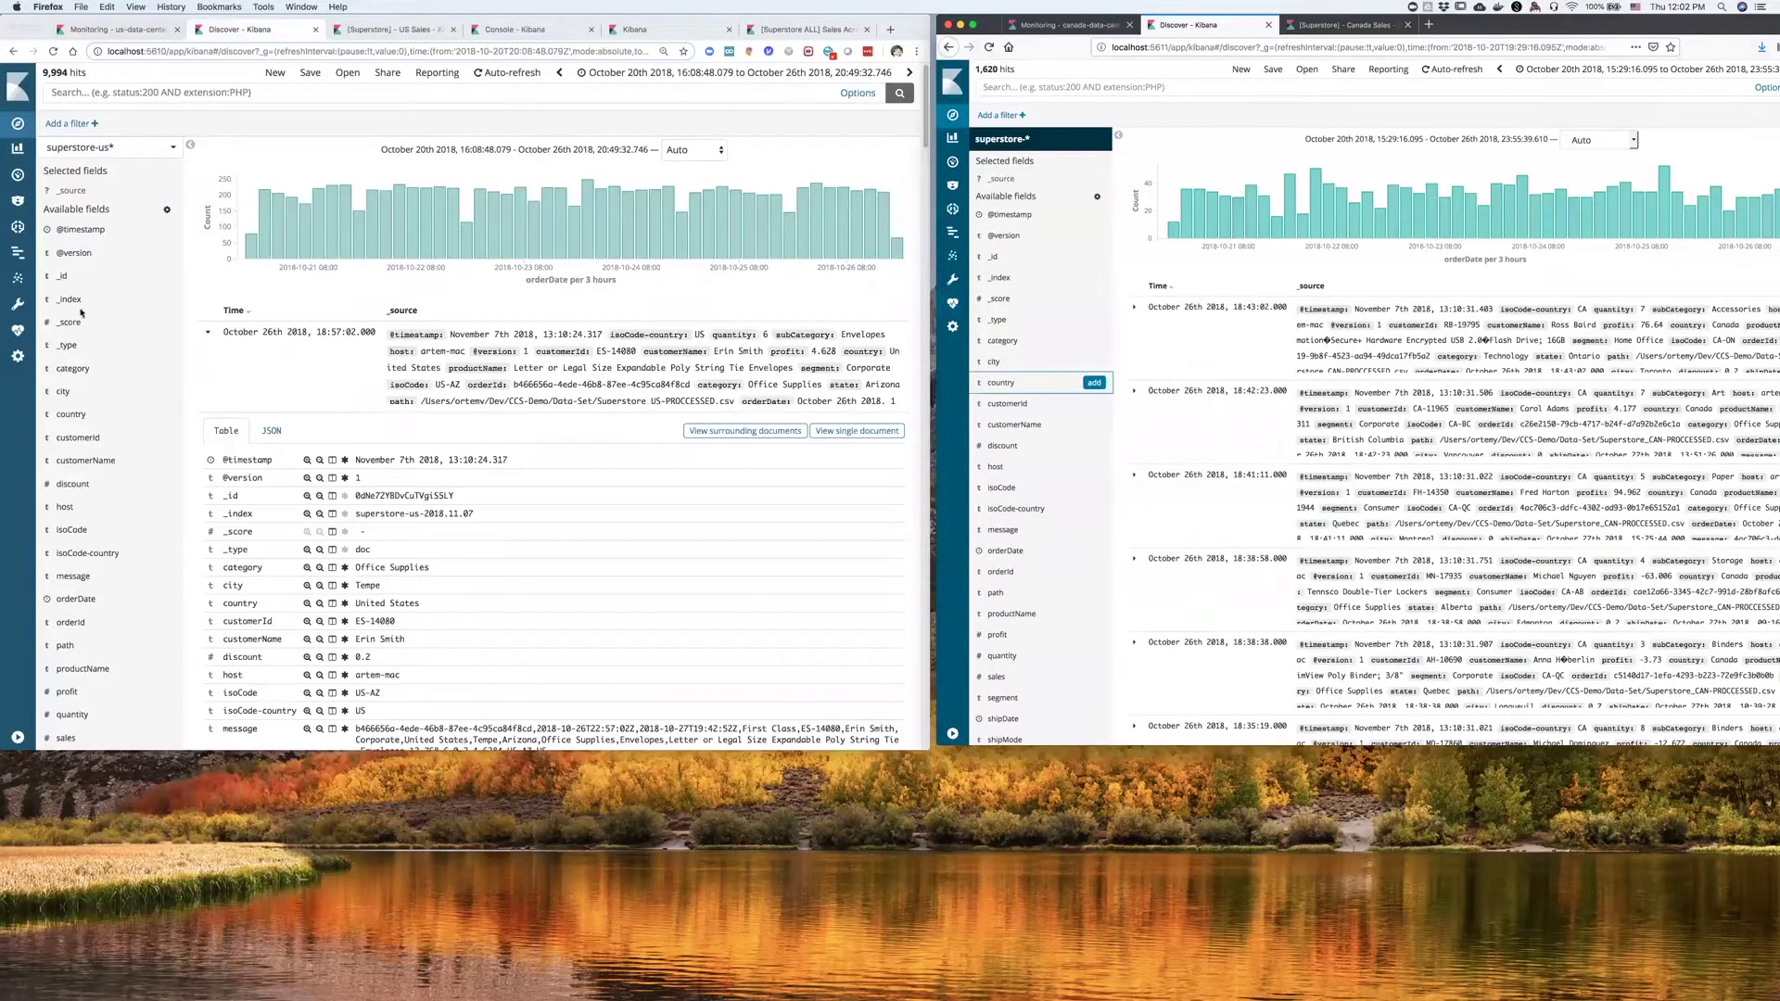
{"action": "left_click", "coordinate": [73, 414]}
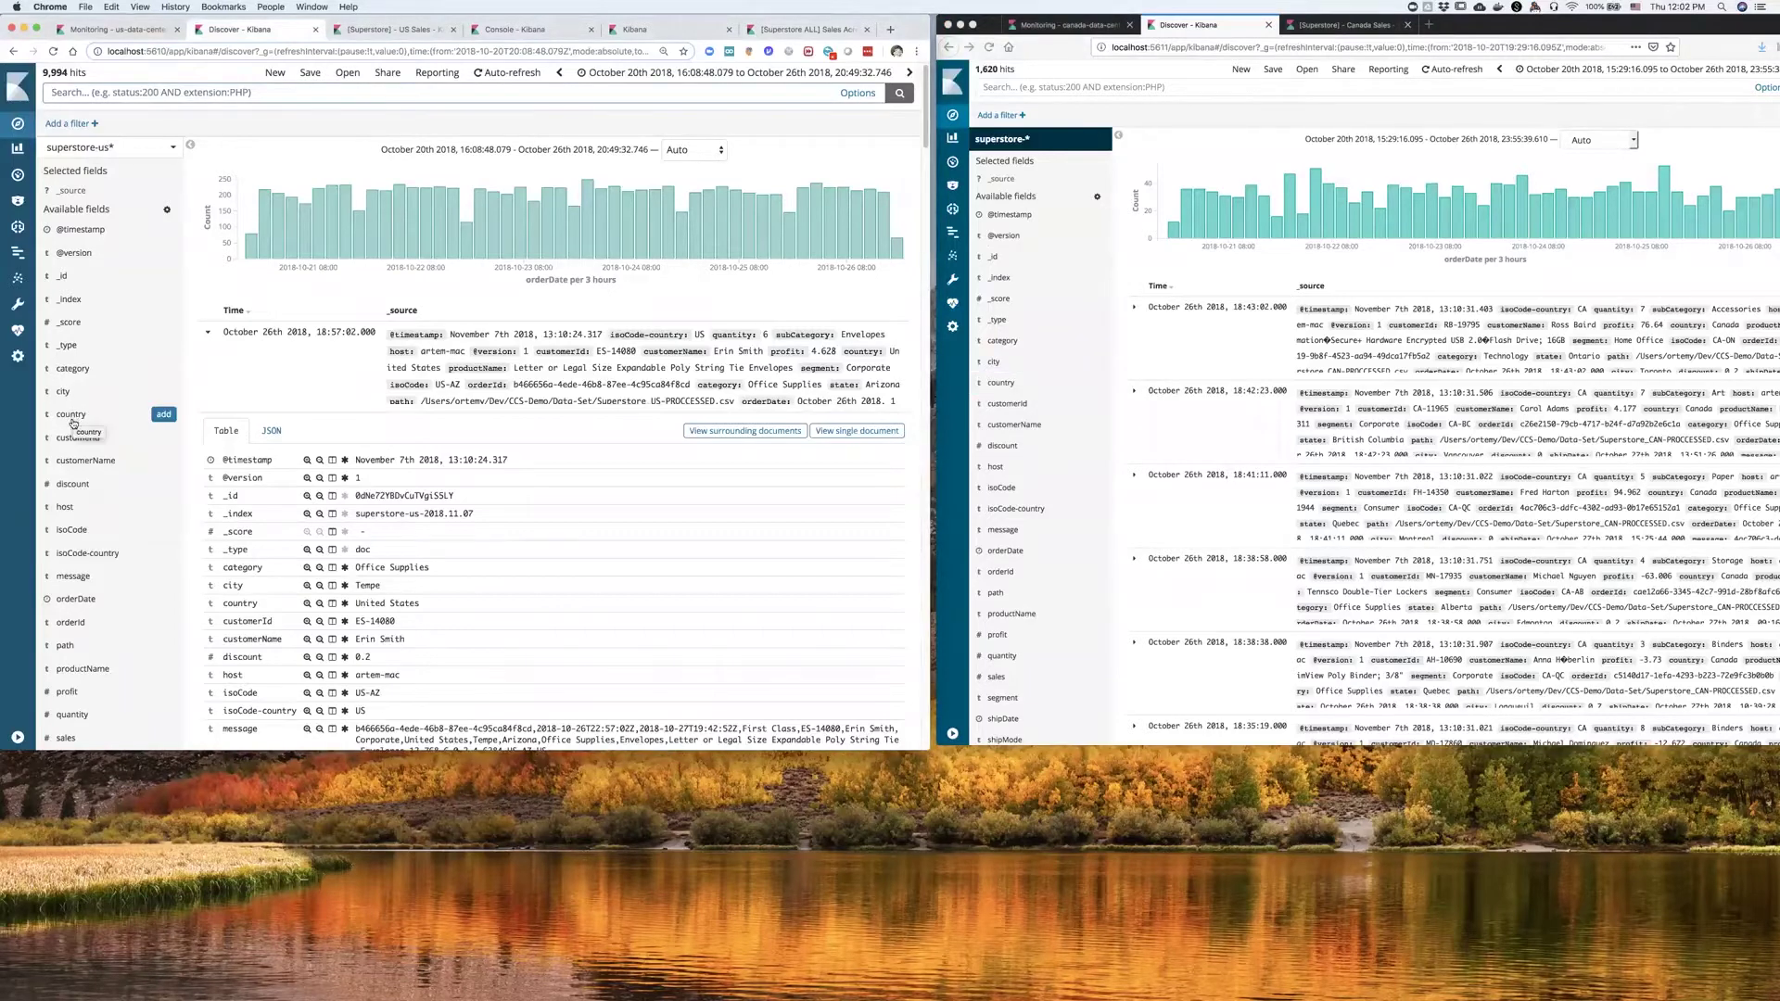
Step: Show top country values: all United States in the US data, all Canada in the Canadian data
{"action": "left_click", "coordinate": [74, 417]}
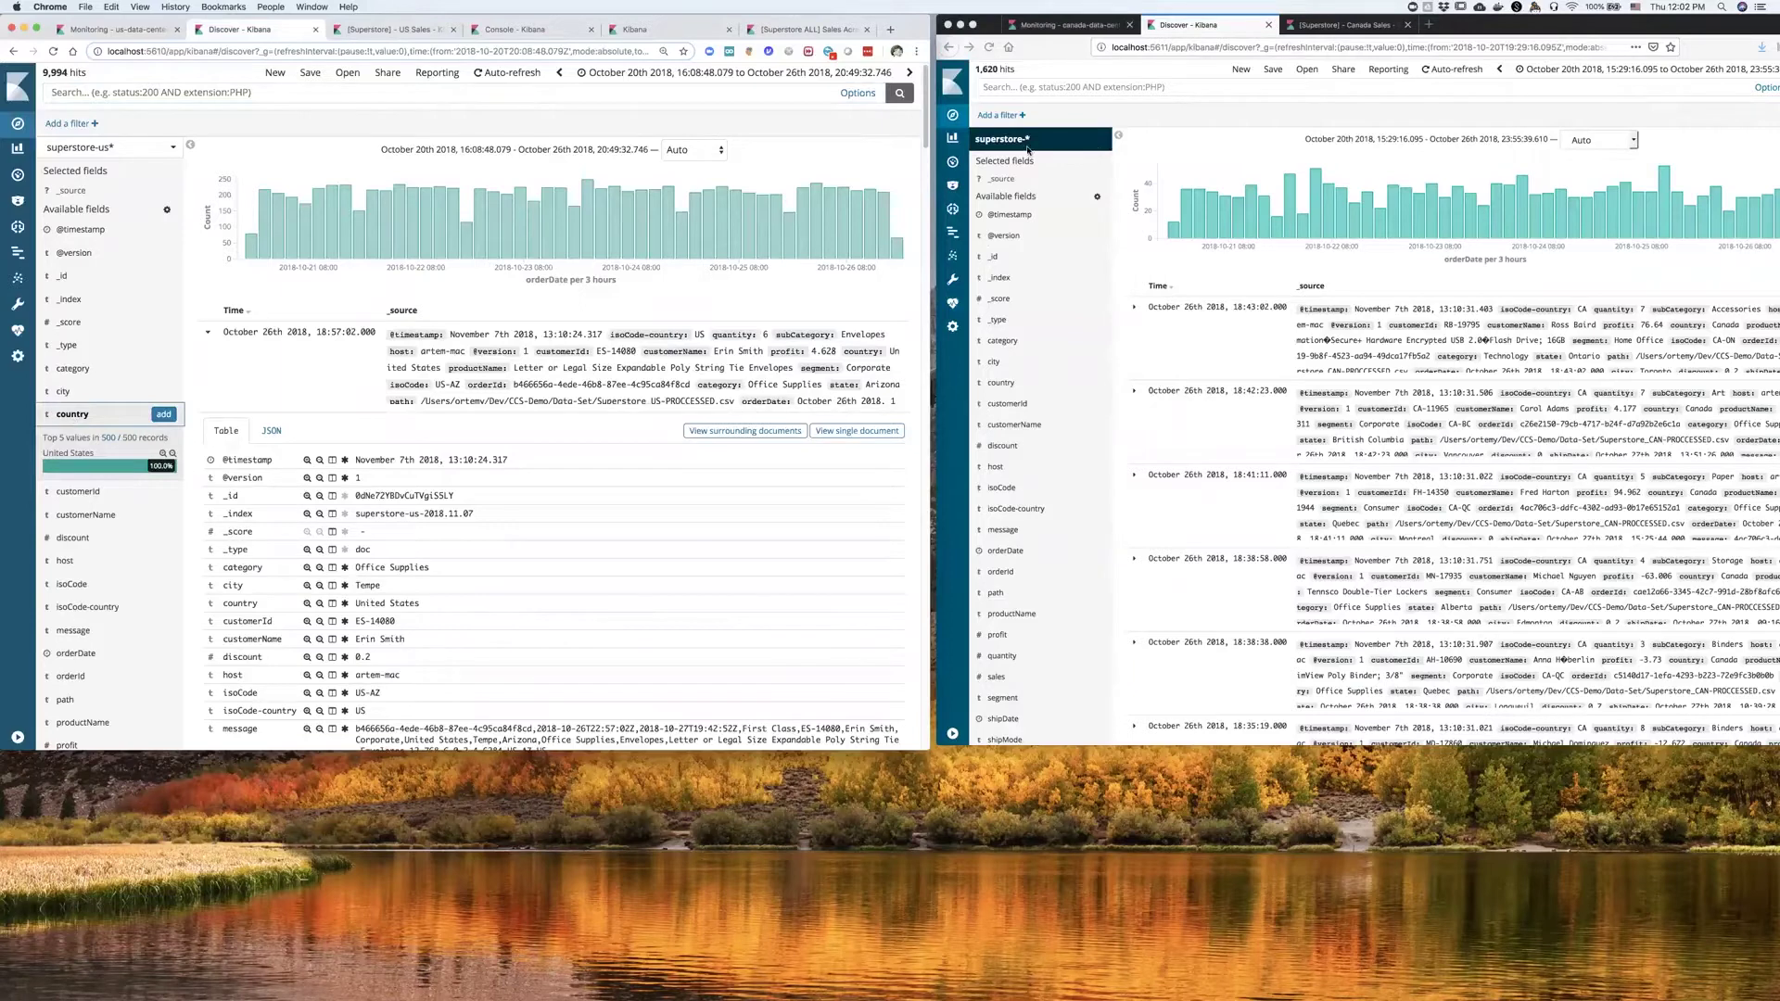
{"action": "left_click", "coordinate": [1003, 384]}
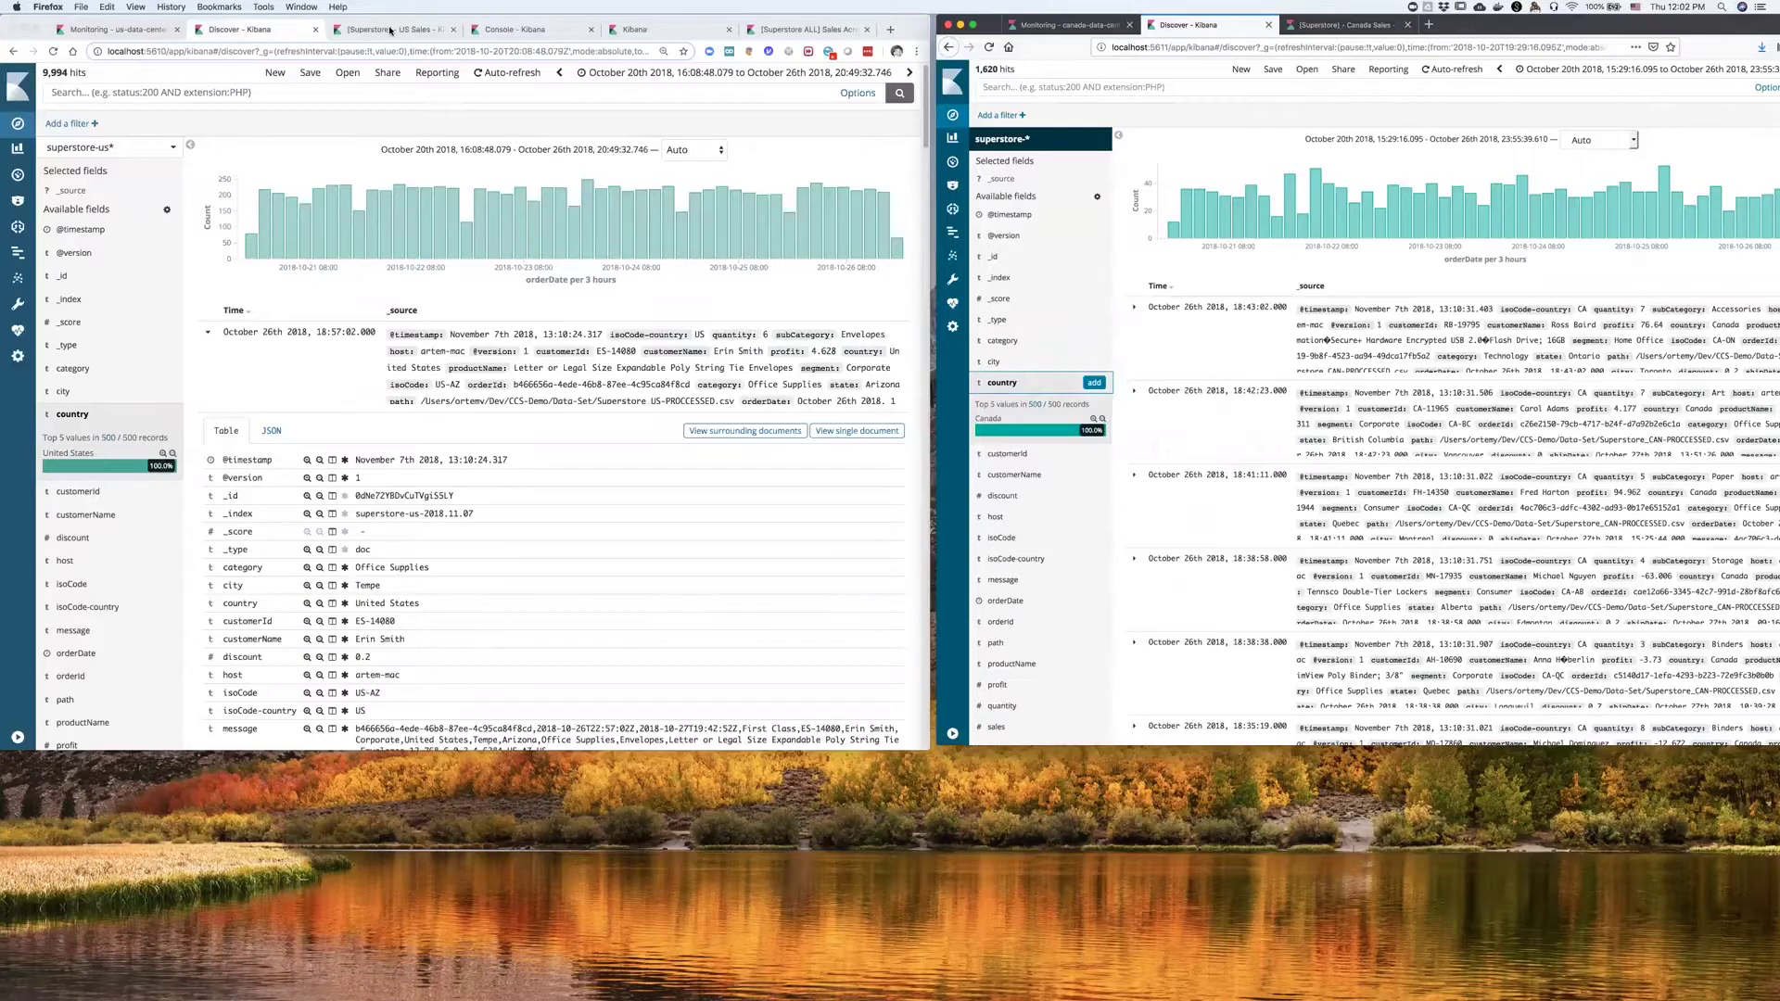
{"action": "left_click", "coordinate": [389, 31]}
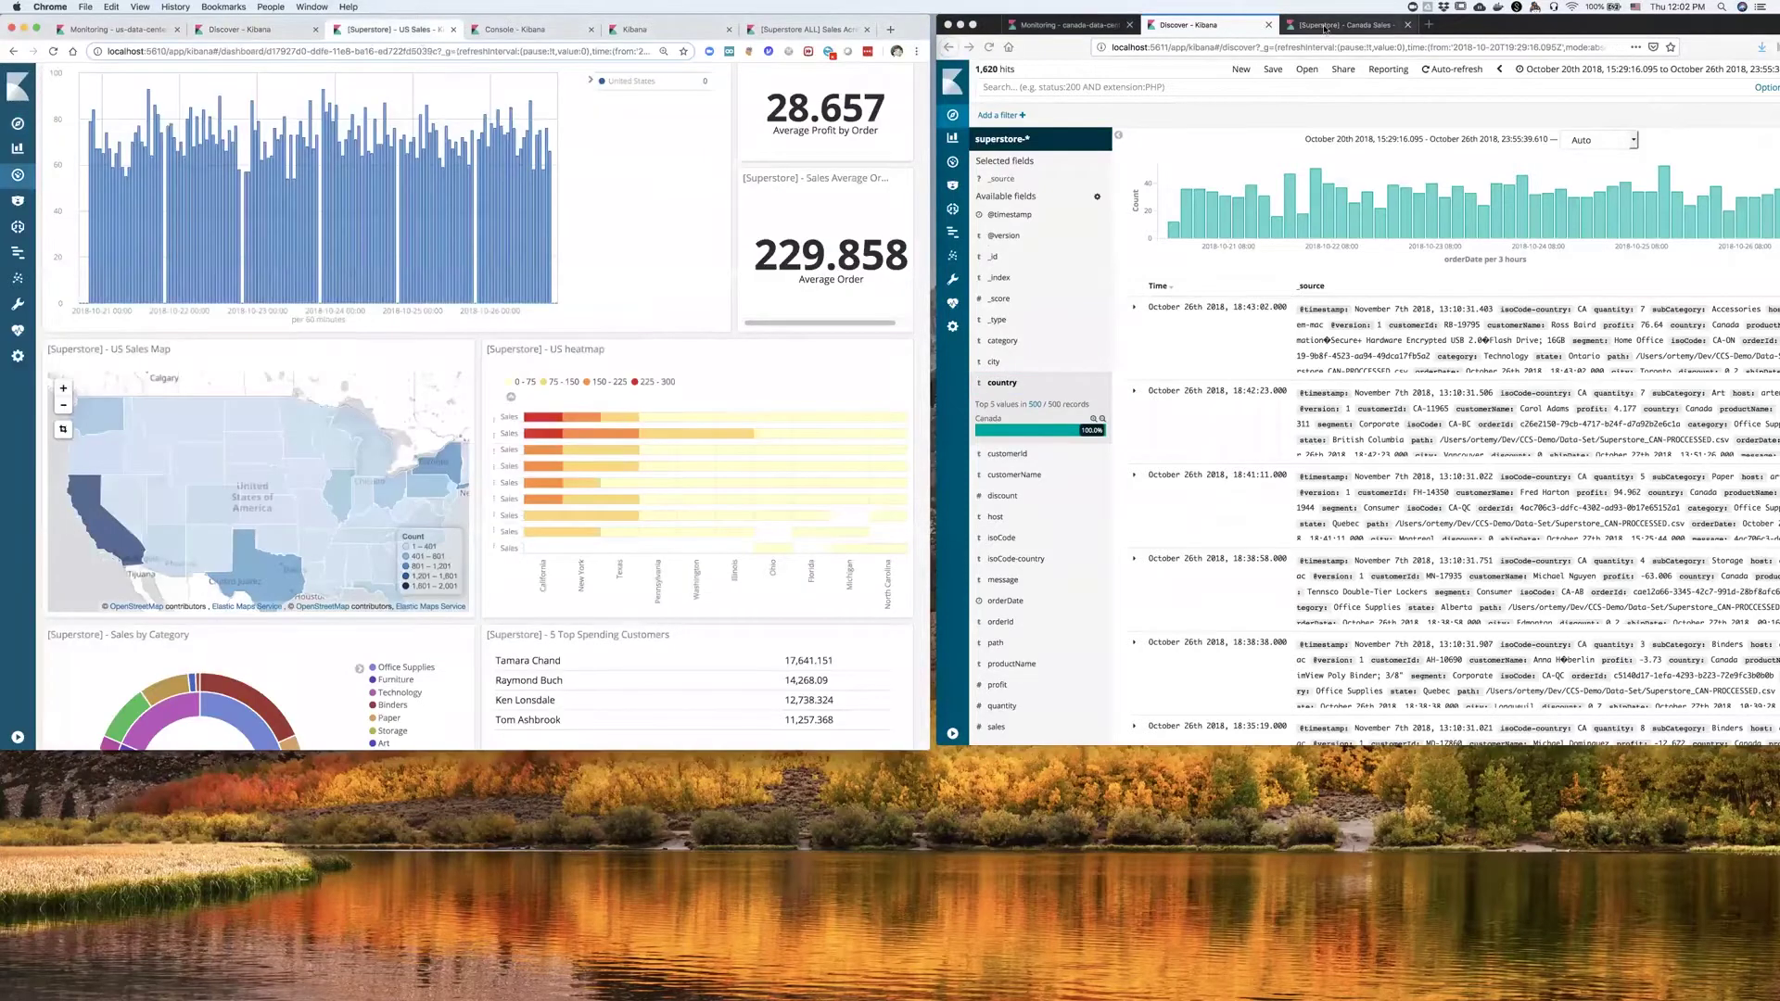
Step: Review the US Sales dashboard's sales map, state heatmap, category donut and top-five customers table
{"action": "scroll", "coordinate": [666, 237], "scroll_direction": "up", "scroll_amount": 5}
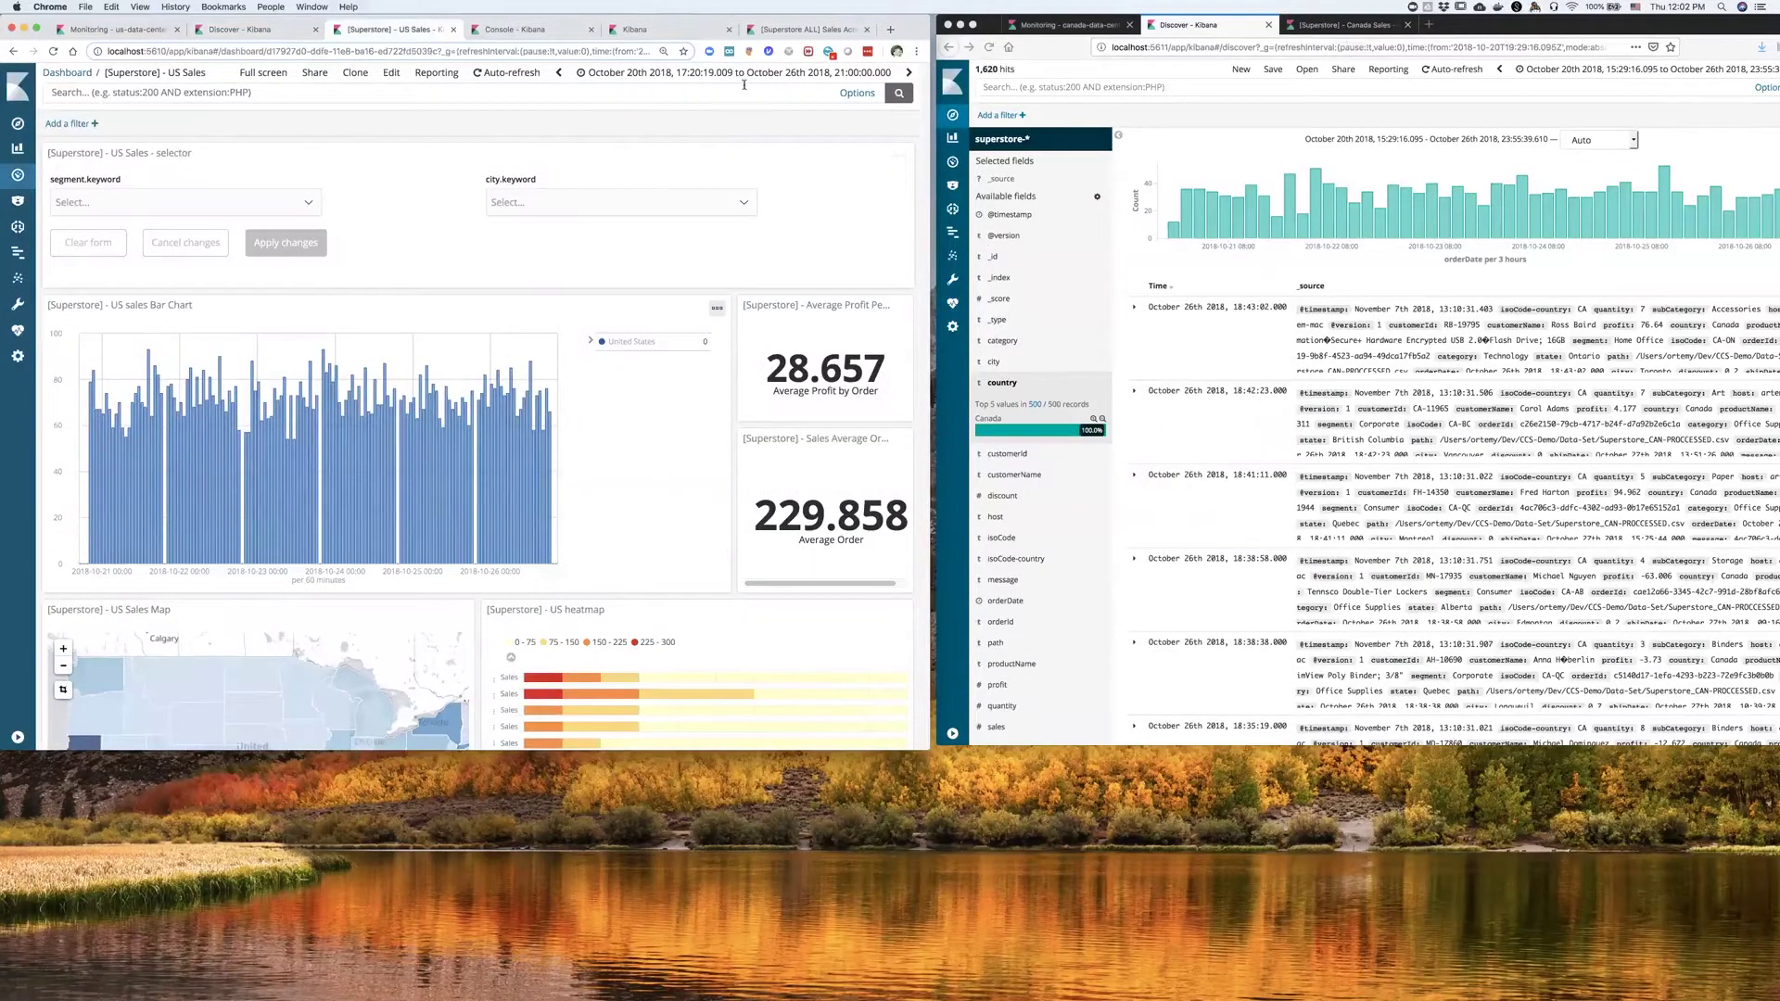
{"action": "scroll", "coordinate": [651, 249], "scroll_direction": "down", "scroll_amount": 1}
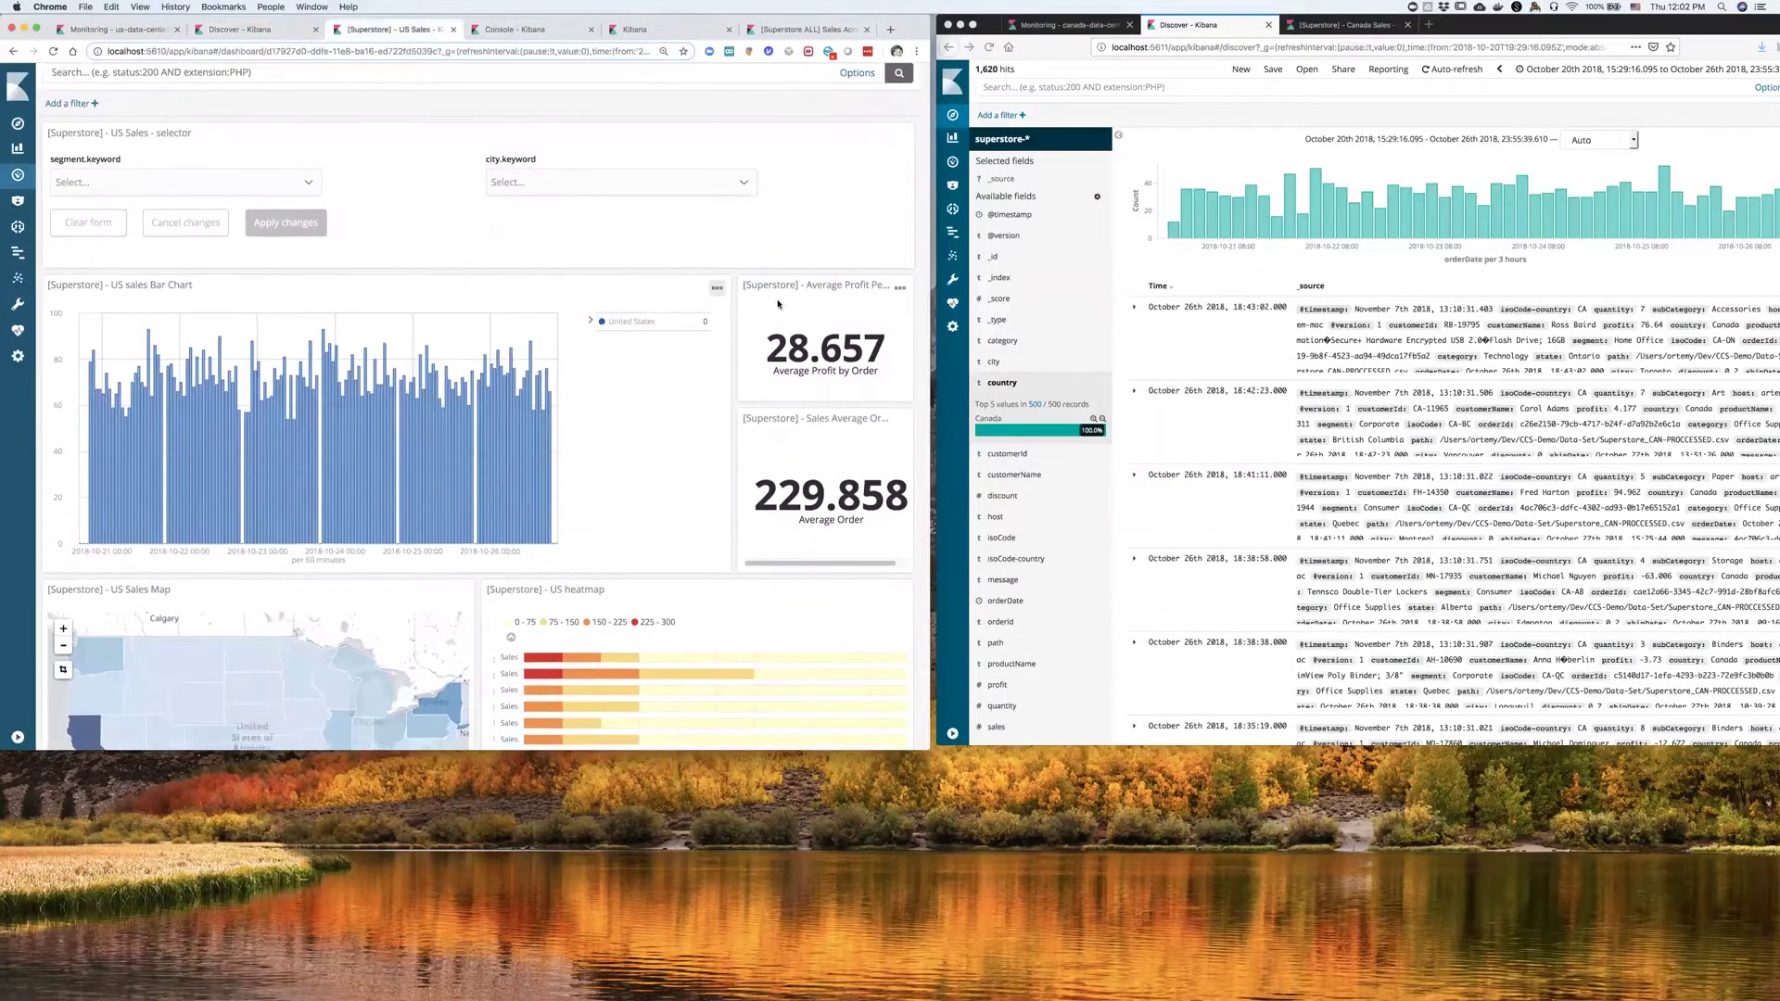
{"action": "scroll", "coordinate": [718, 338], "scroll_direction": "down", "scroll_amount": 4}
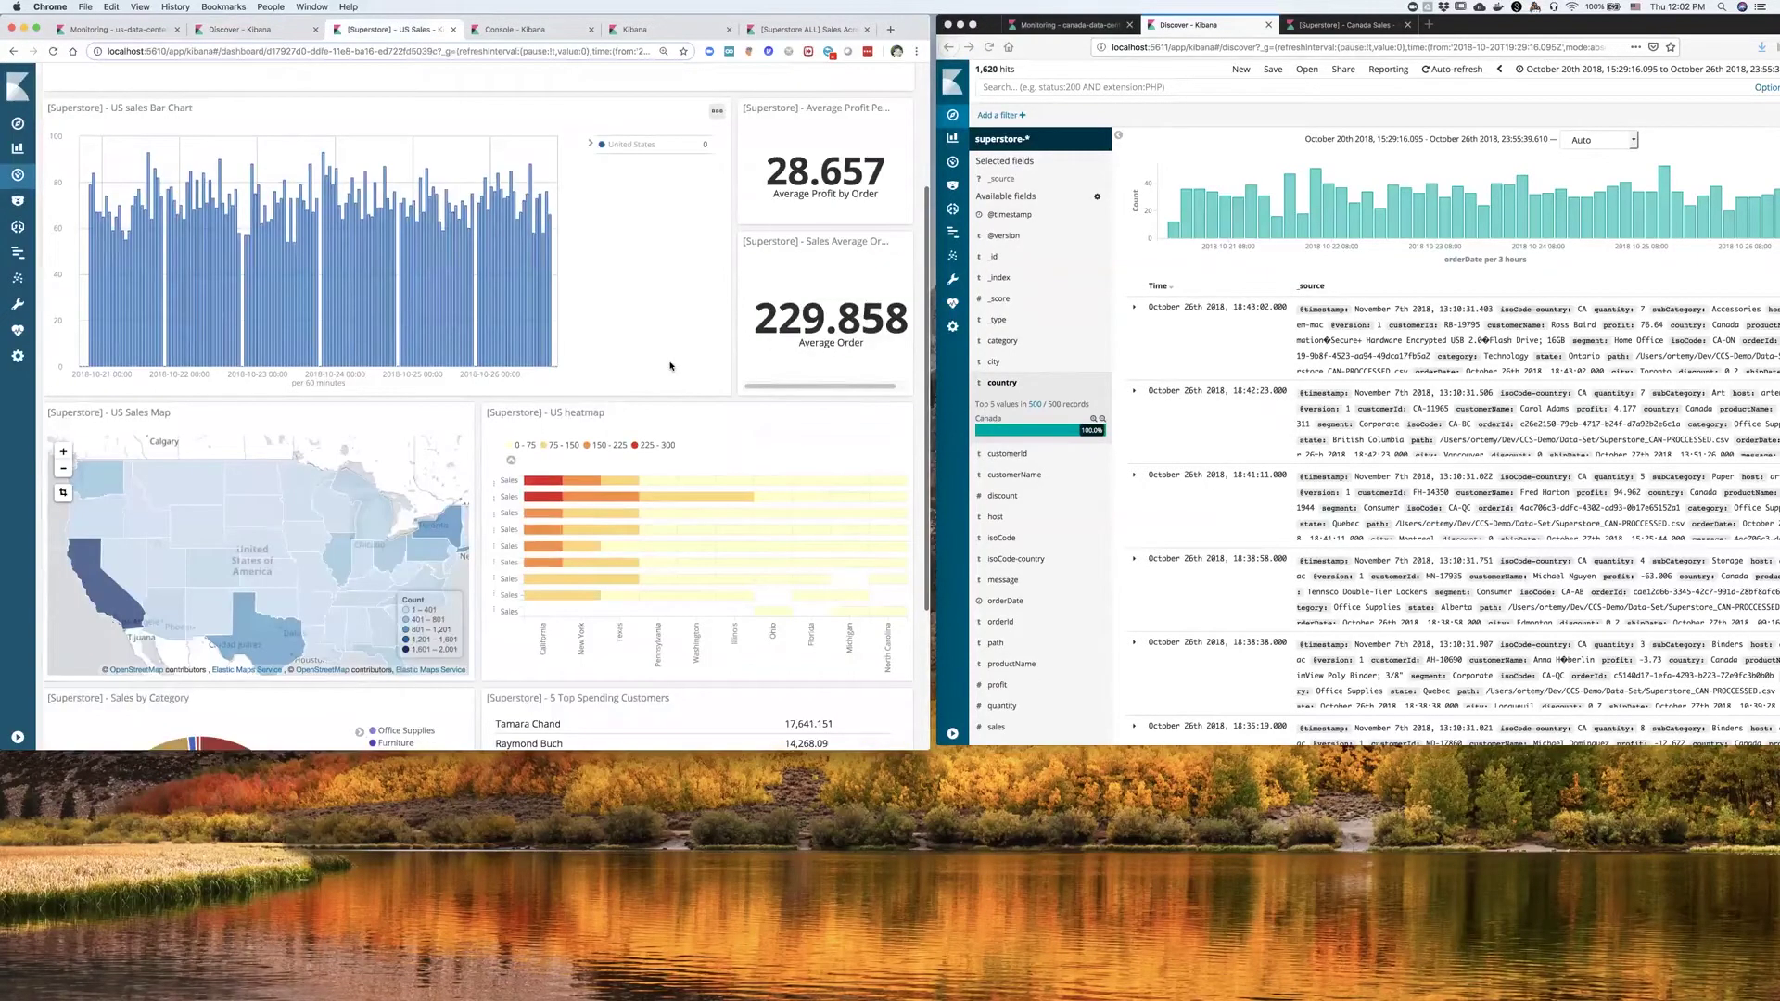
{"action": "mouse_move", "coordinate": [547, 481]}
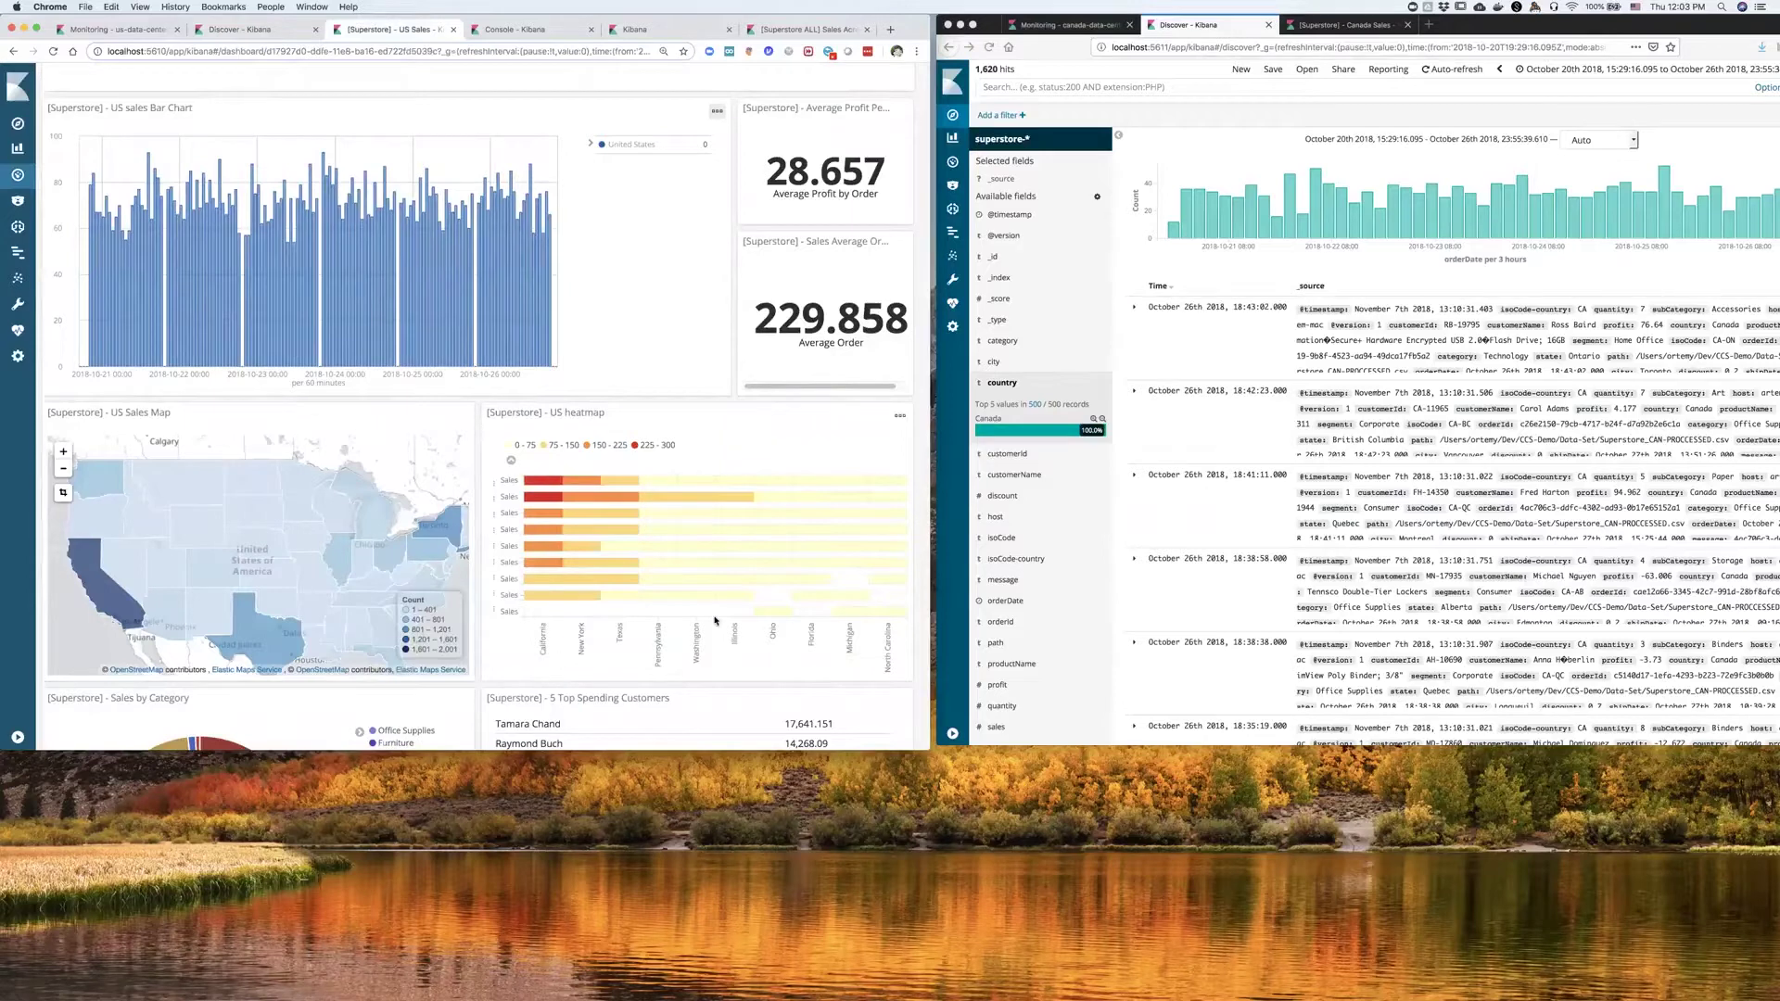
{"action": "scroll", "coordinate": [598, 556], "scroll_direction": "down", "scroll_amount": 4}
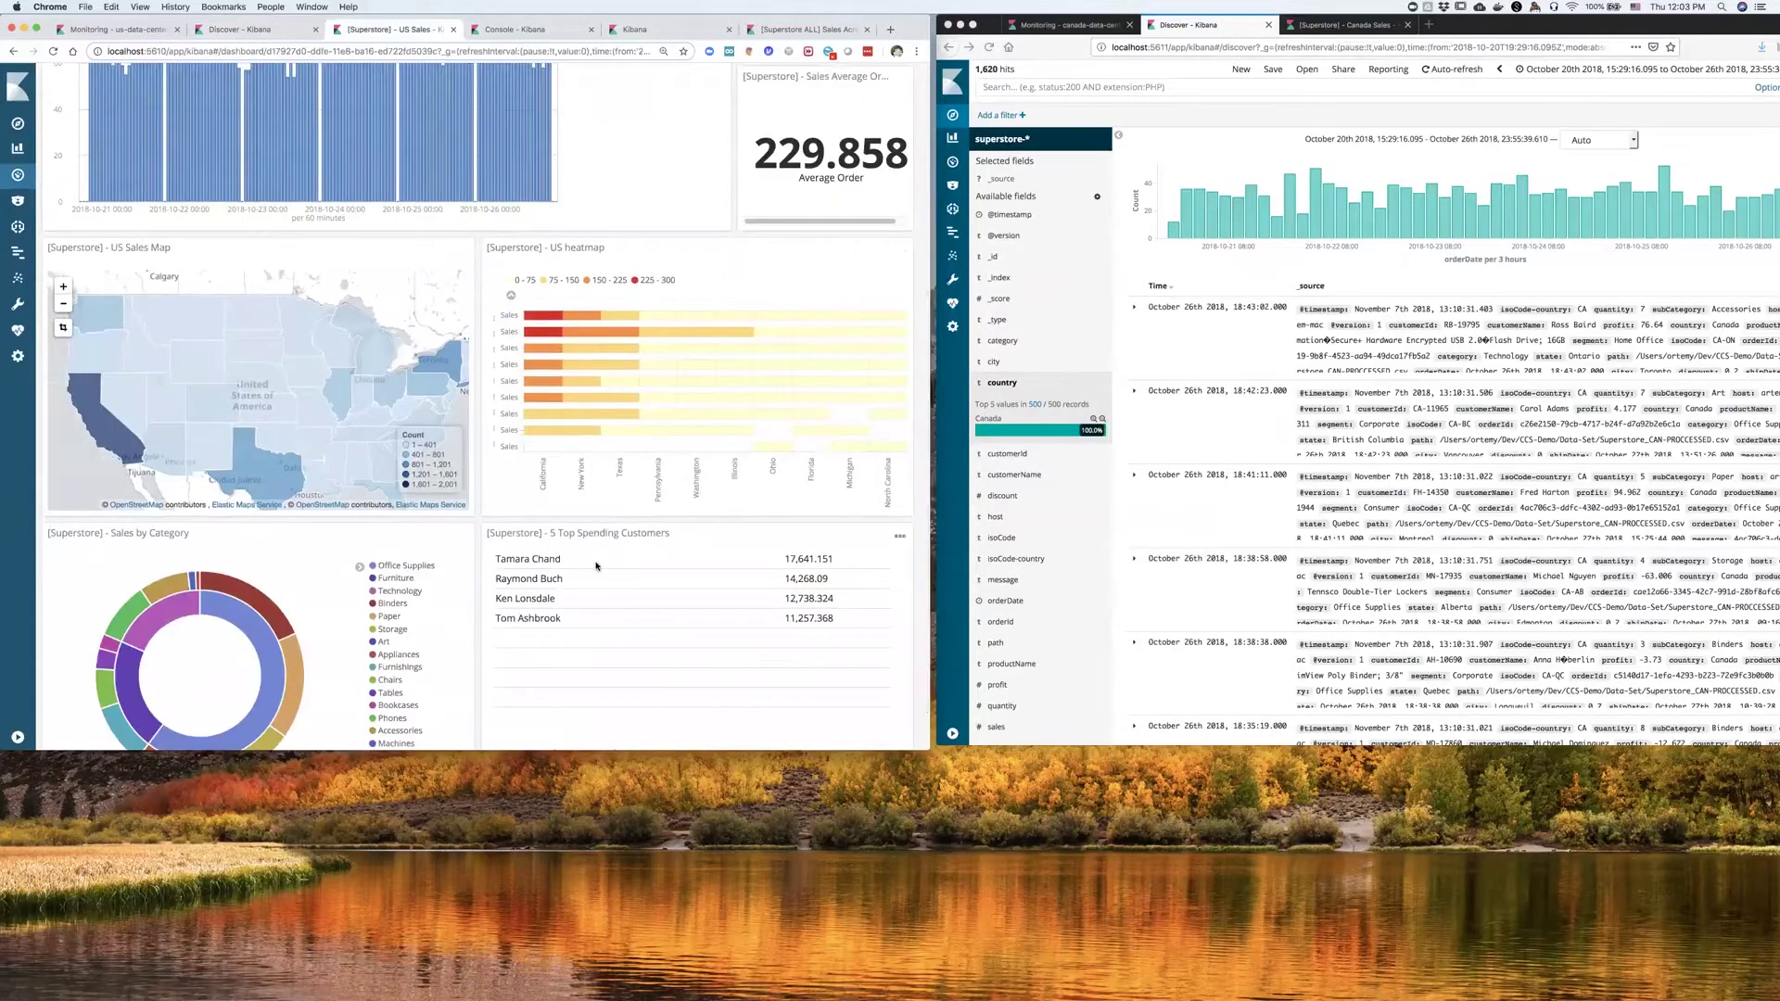
{"action": "scroll", "coordinate": [598, 560], "scroll_direction": "down", "scroll_amount": 1}
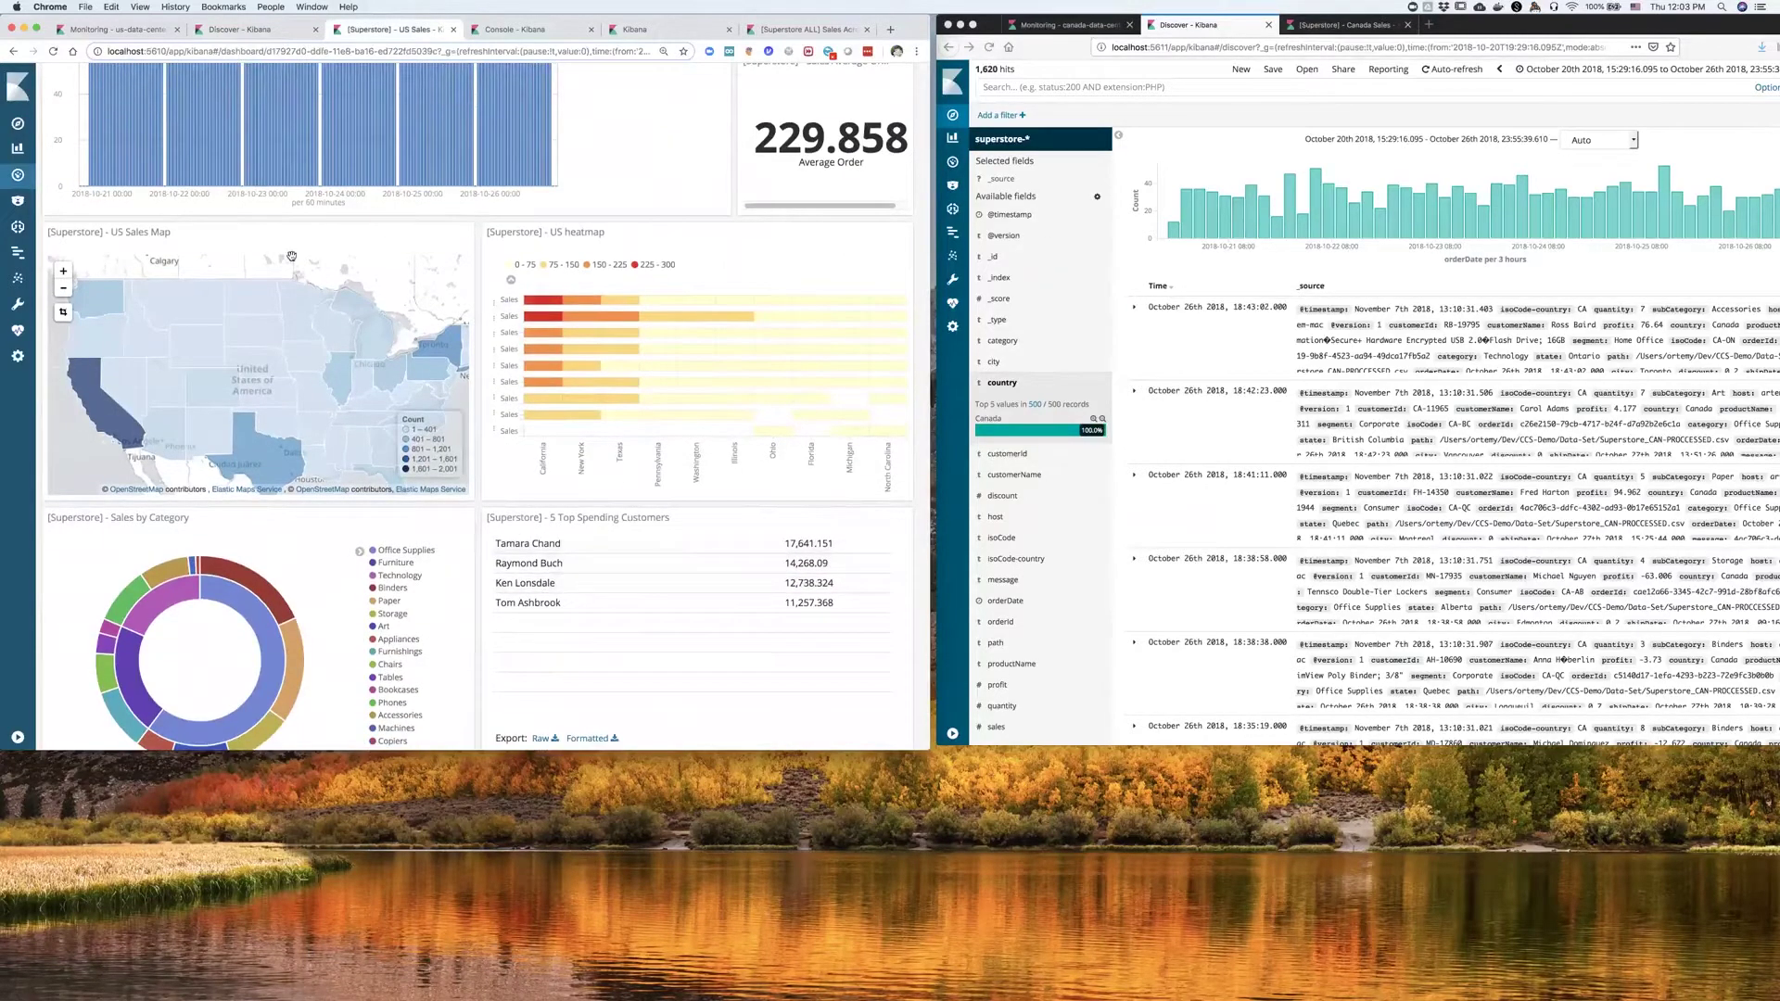
Step: Bring up the Canada Sales dashboard in the right window and scroll through its panels
{"action": "left_click", "coordinate": [1336, 28]}
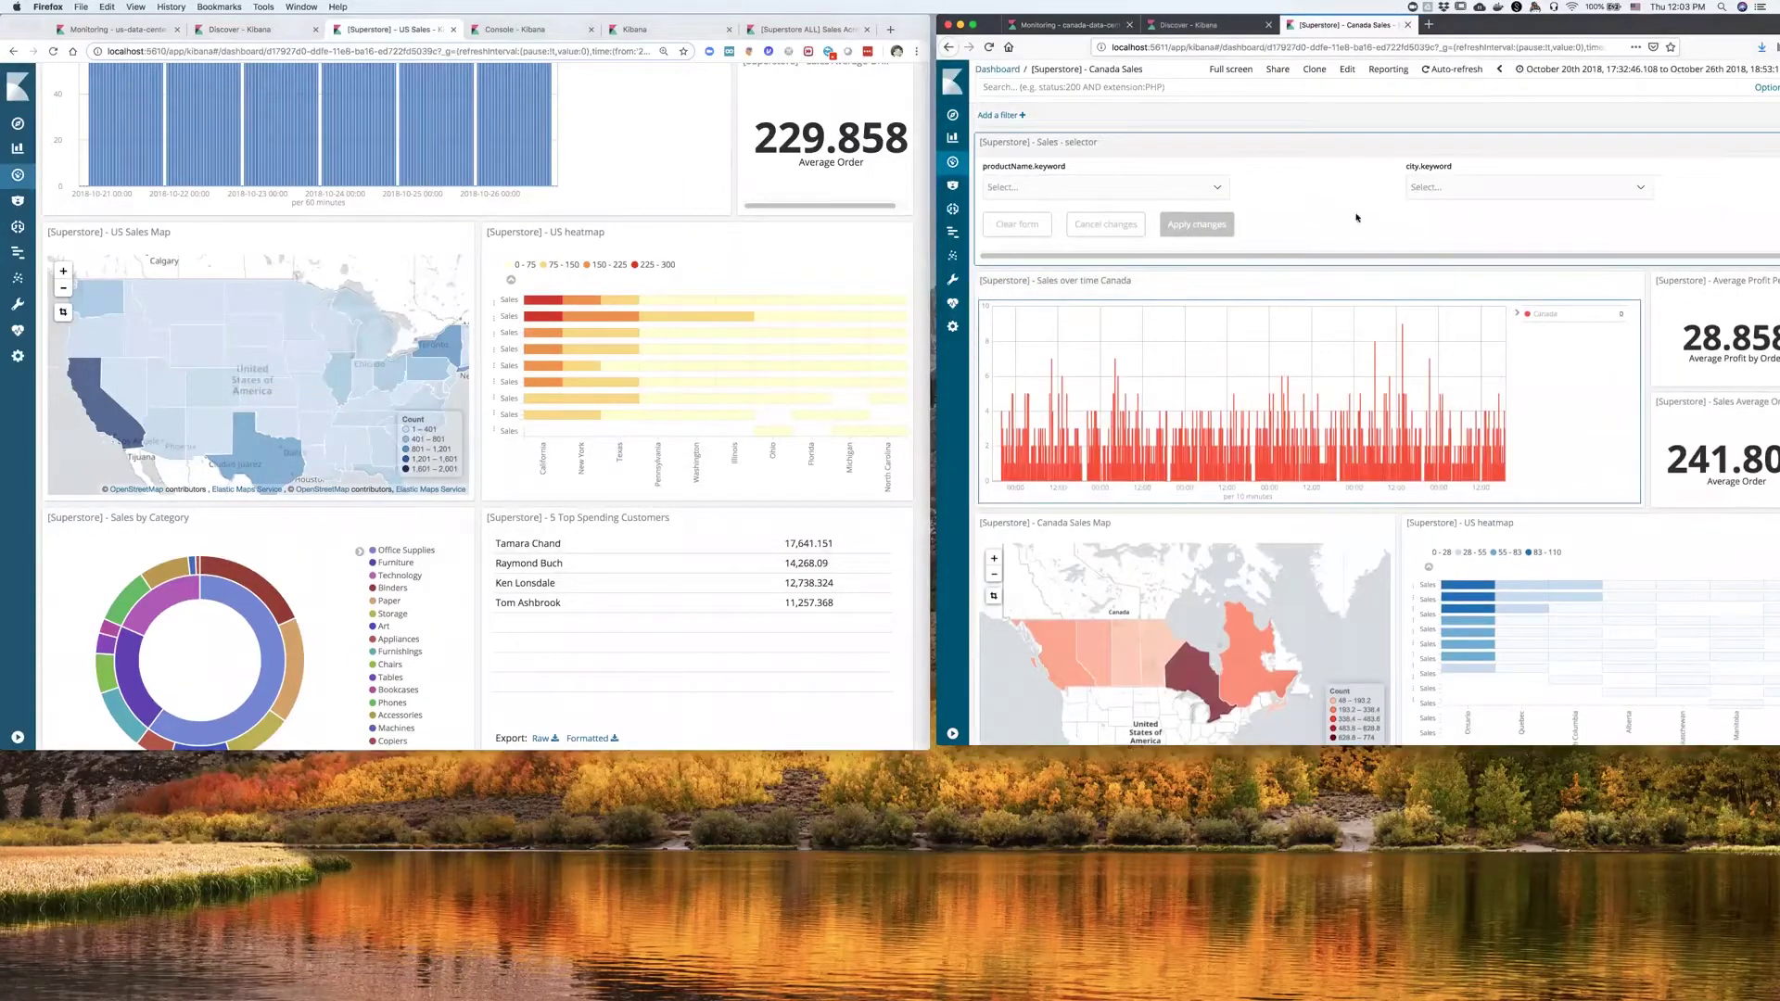
{"action": "scroll", "coordinate": [1317, 238], "scroll_direction": "down", "scroll_amount": 1}
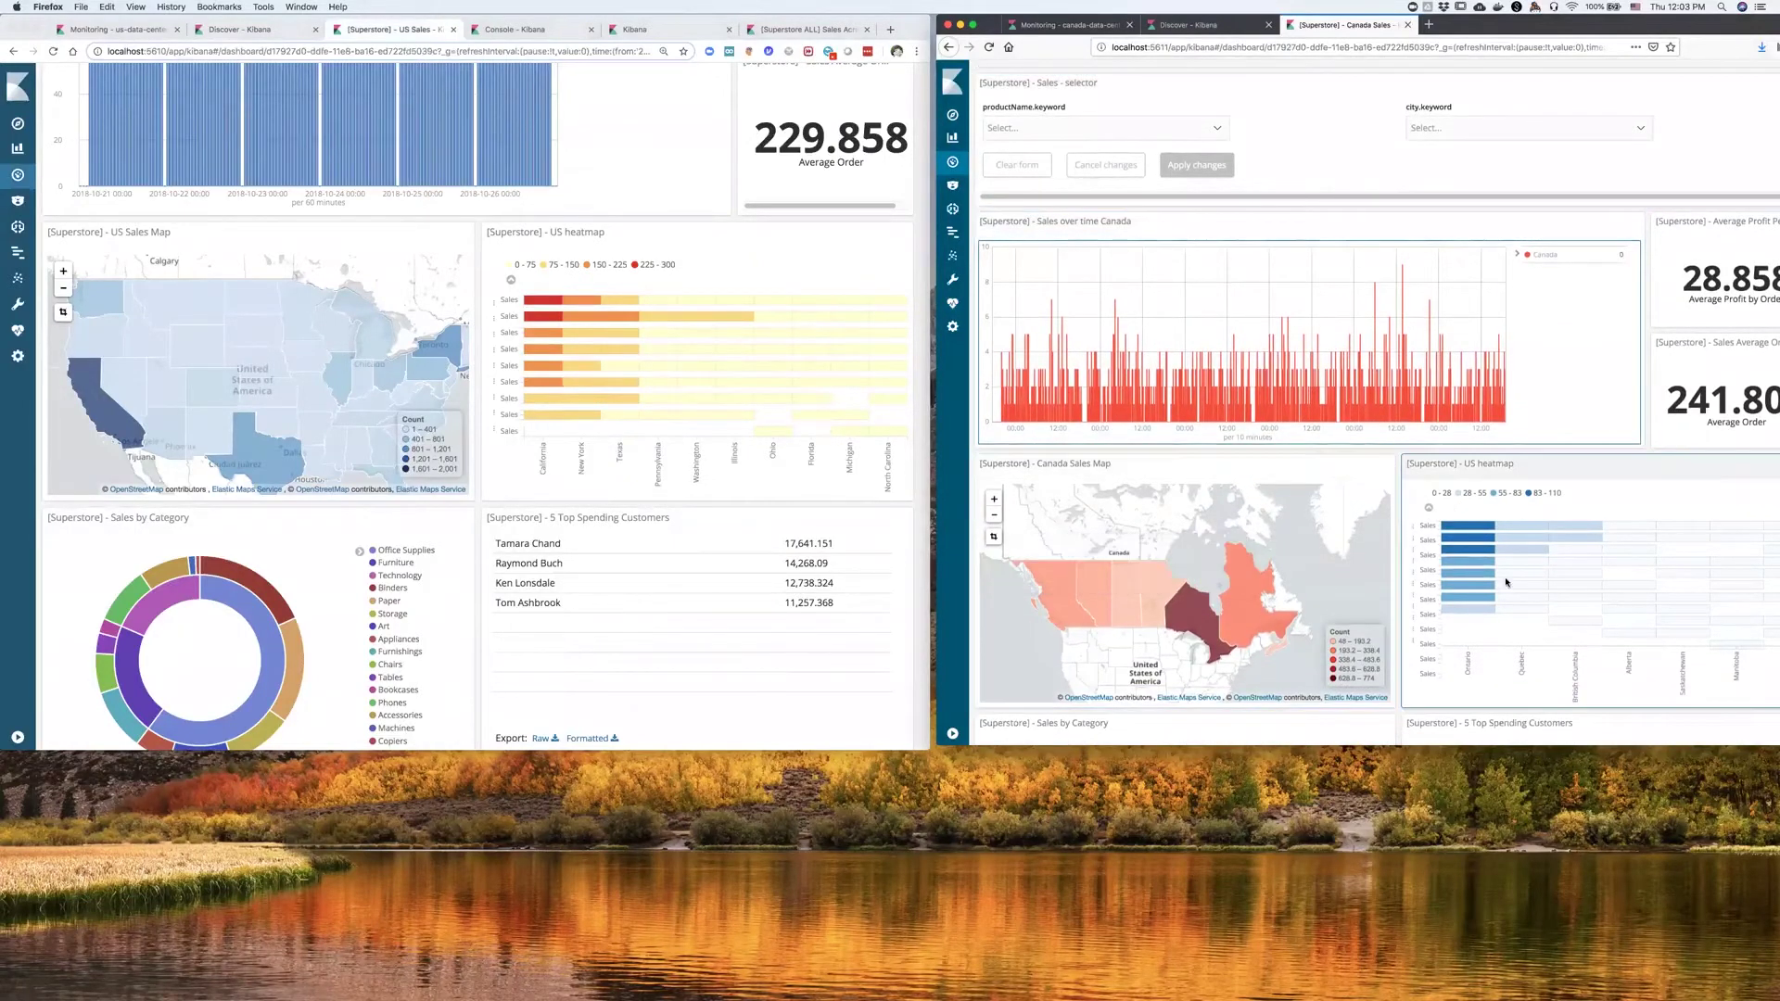
{"action": "scroll", "coordinate": [1557, 506], "scroll_direction": "down", "scroll_amount": 3}
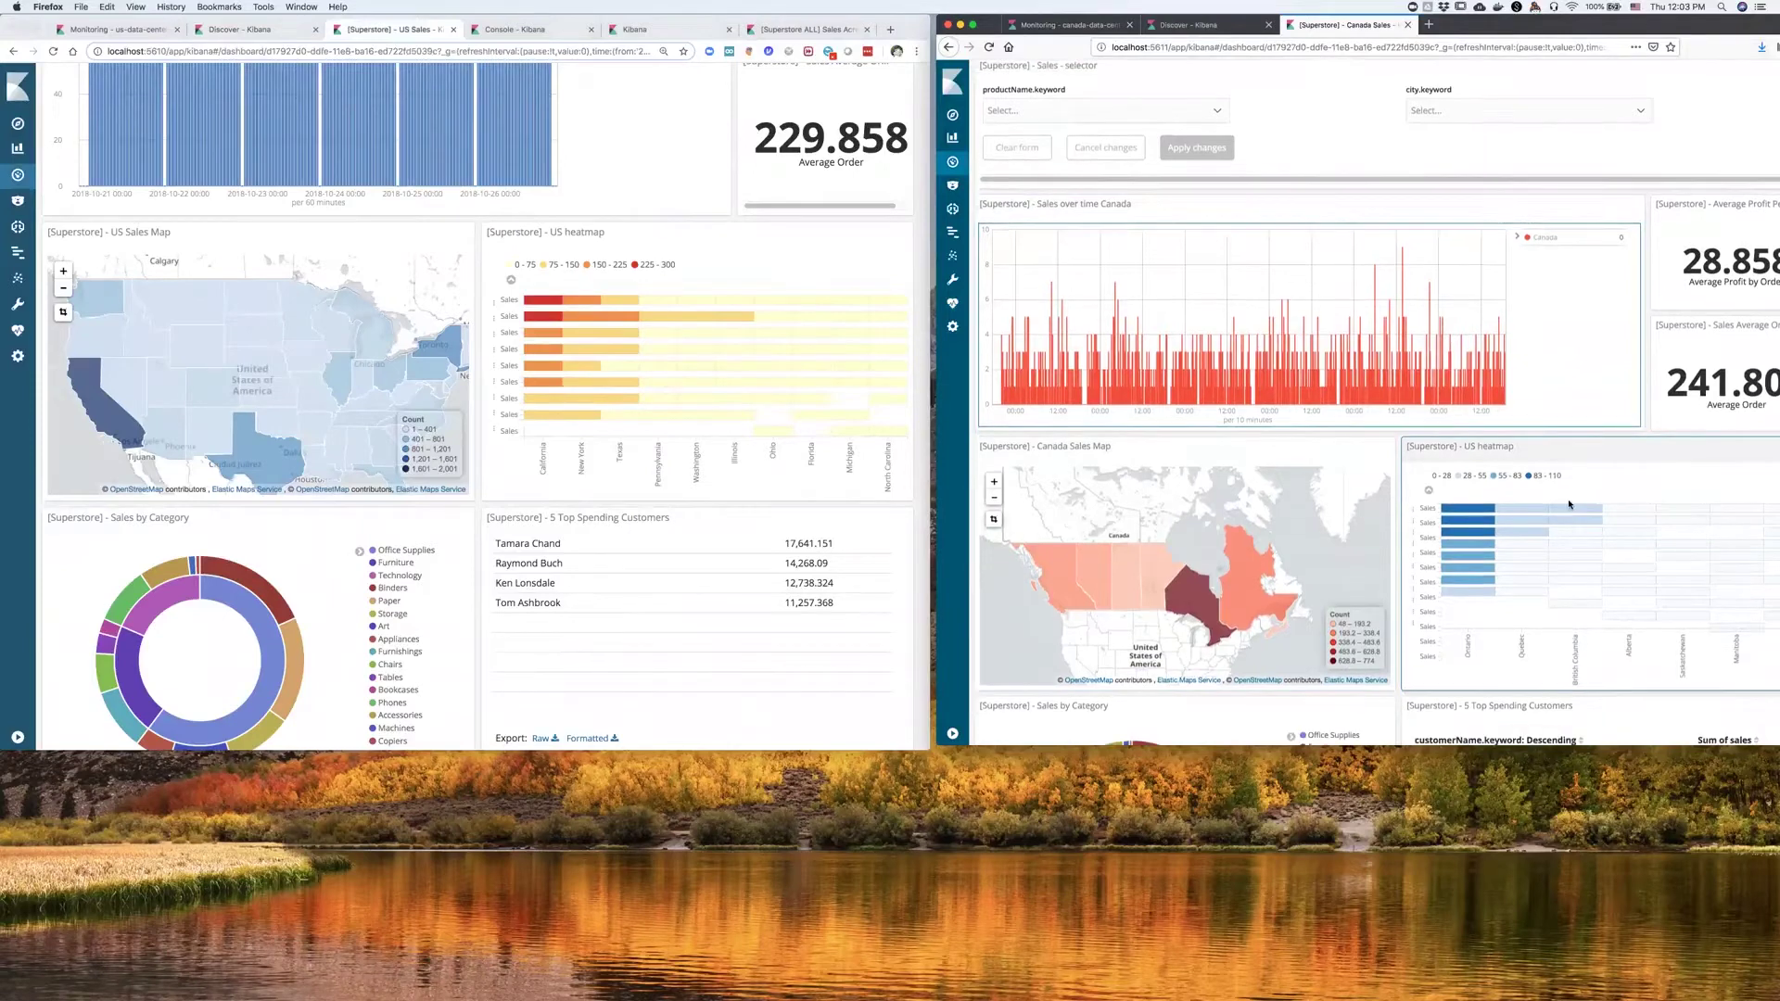
{"action": "scroll", "coordinate": [1555, 493], "scroll_direction": "down", "scroll_amount": 1}
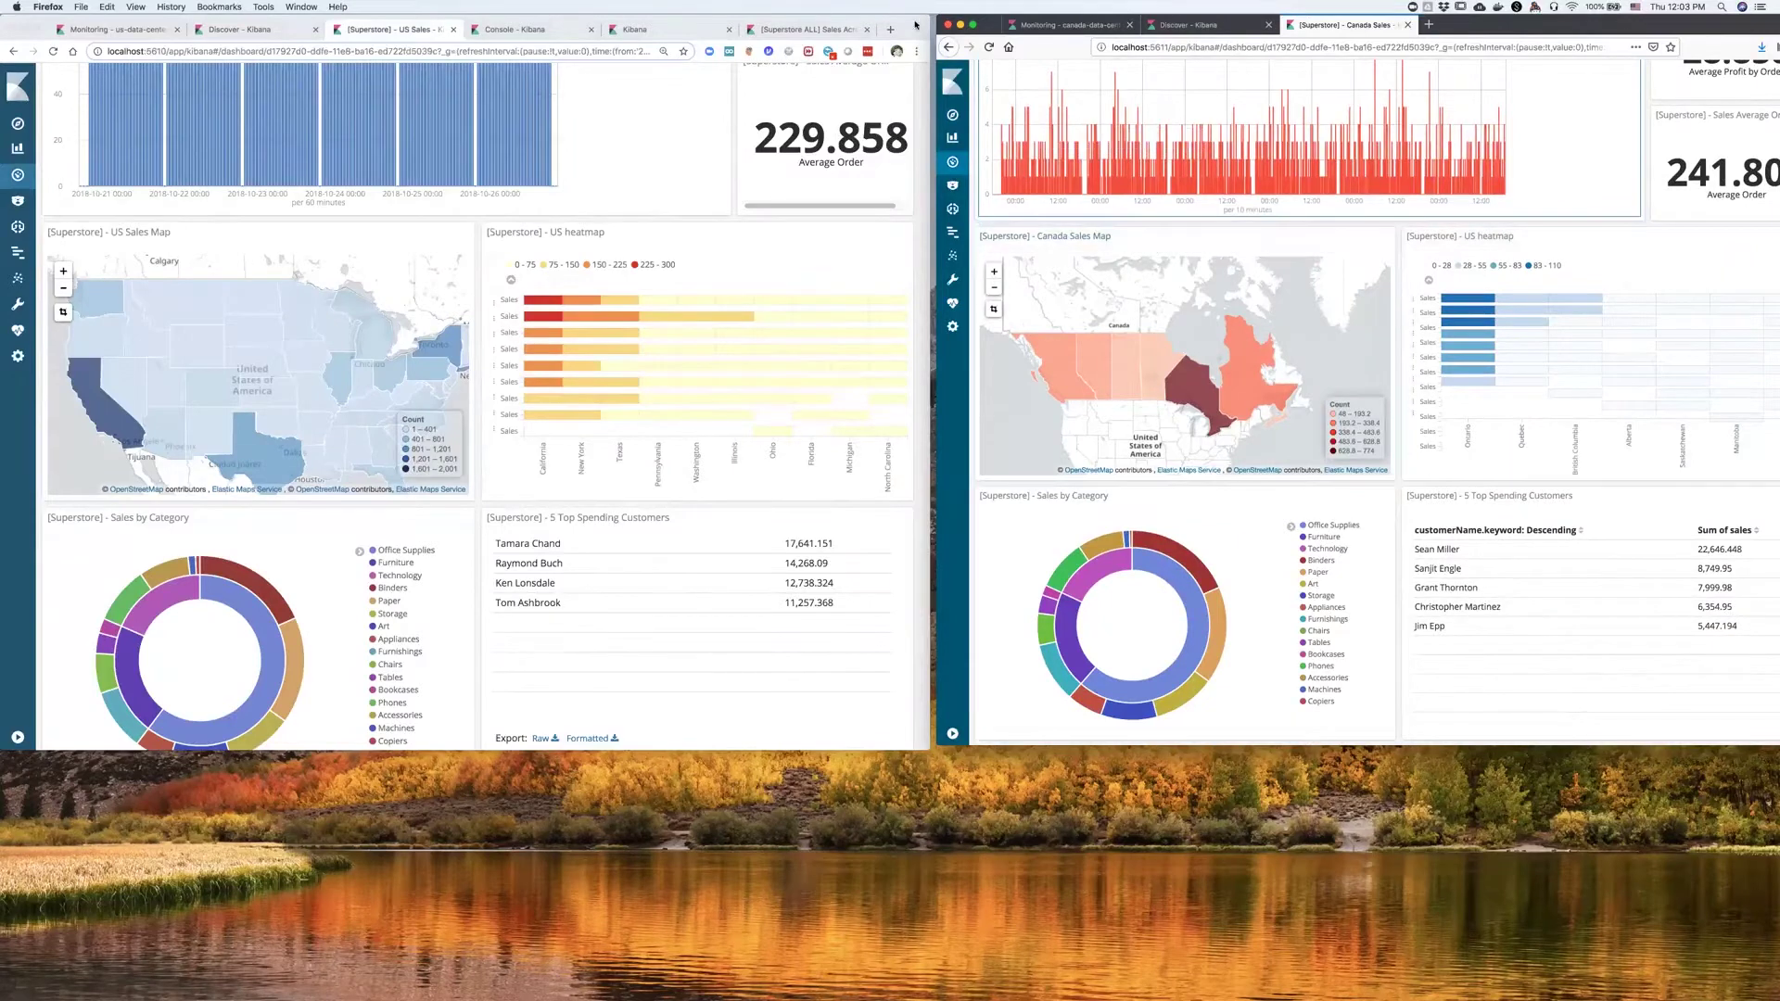
Step: Enlarge the left US Sales window to fill the screen
{"action": "left_click", "coordinate": [915, 26]}
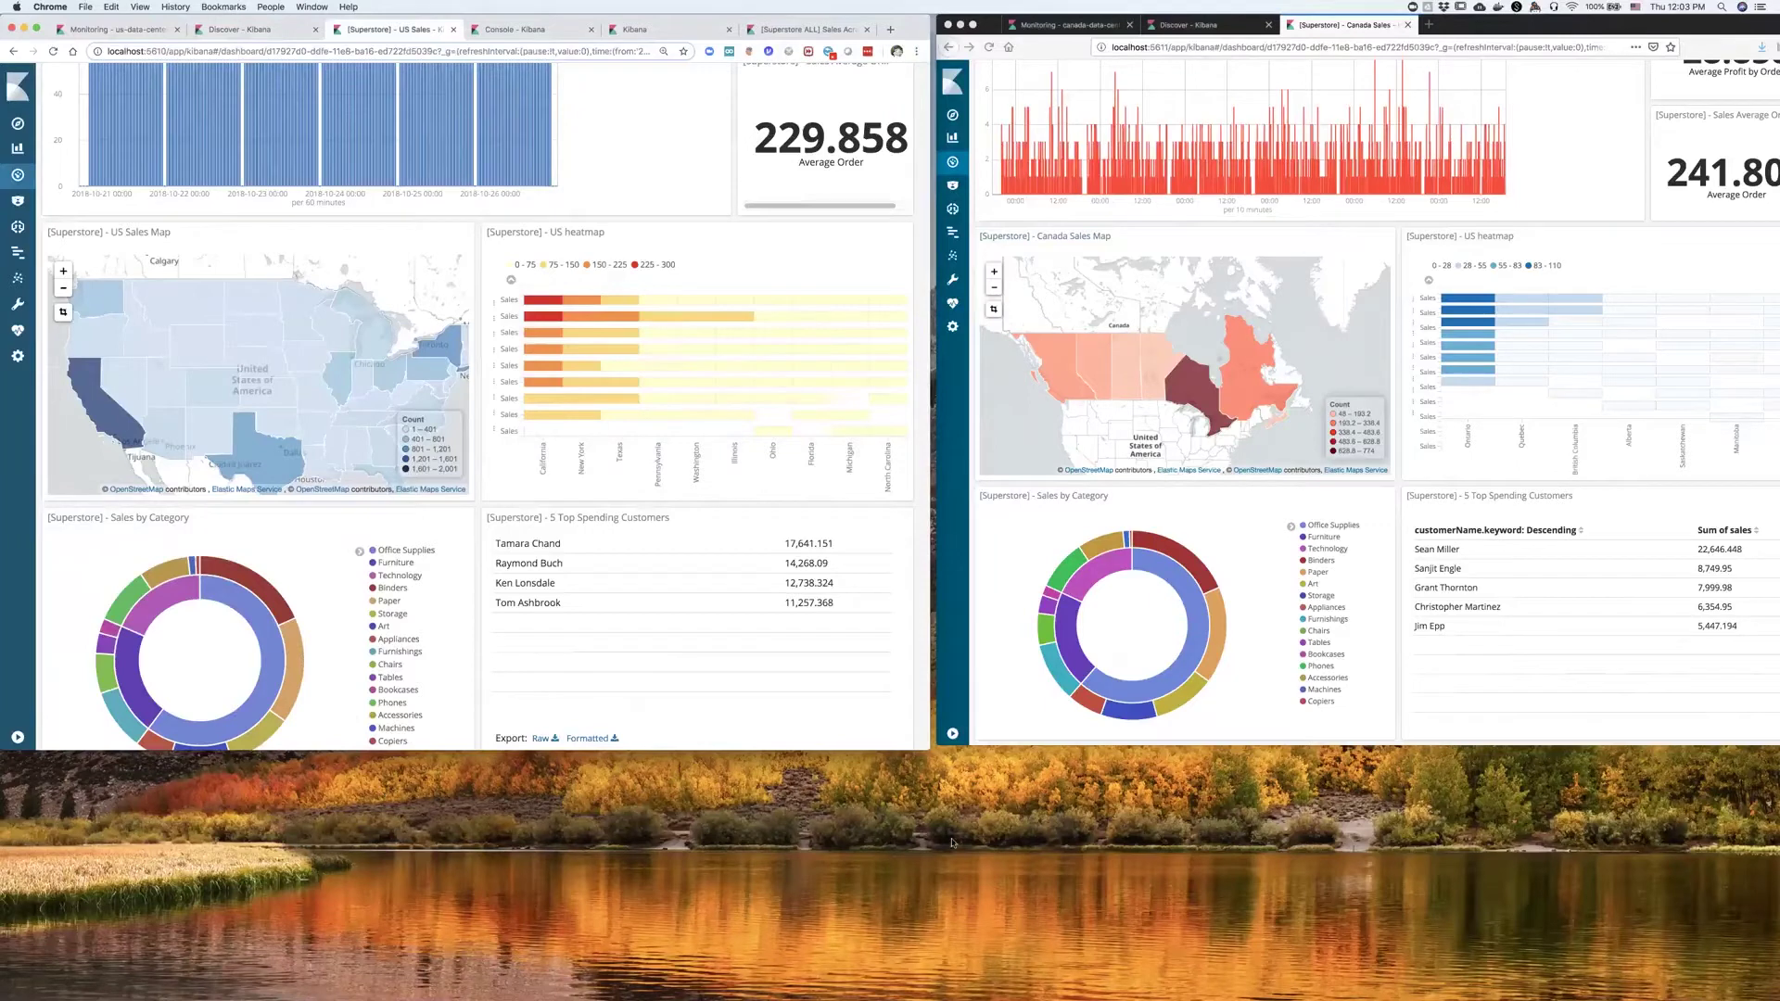
{"action": "left_click_drag", "start_coordinate": [928, 744], "coordinate": [1763, 978]}
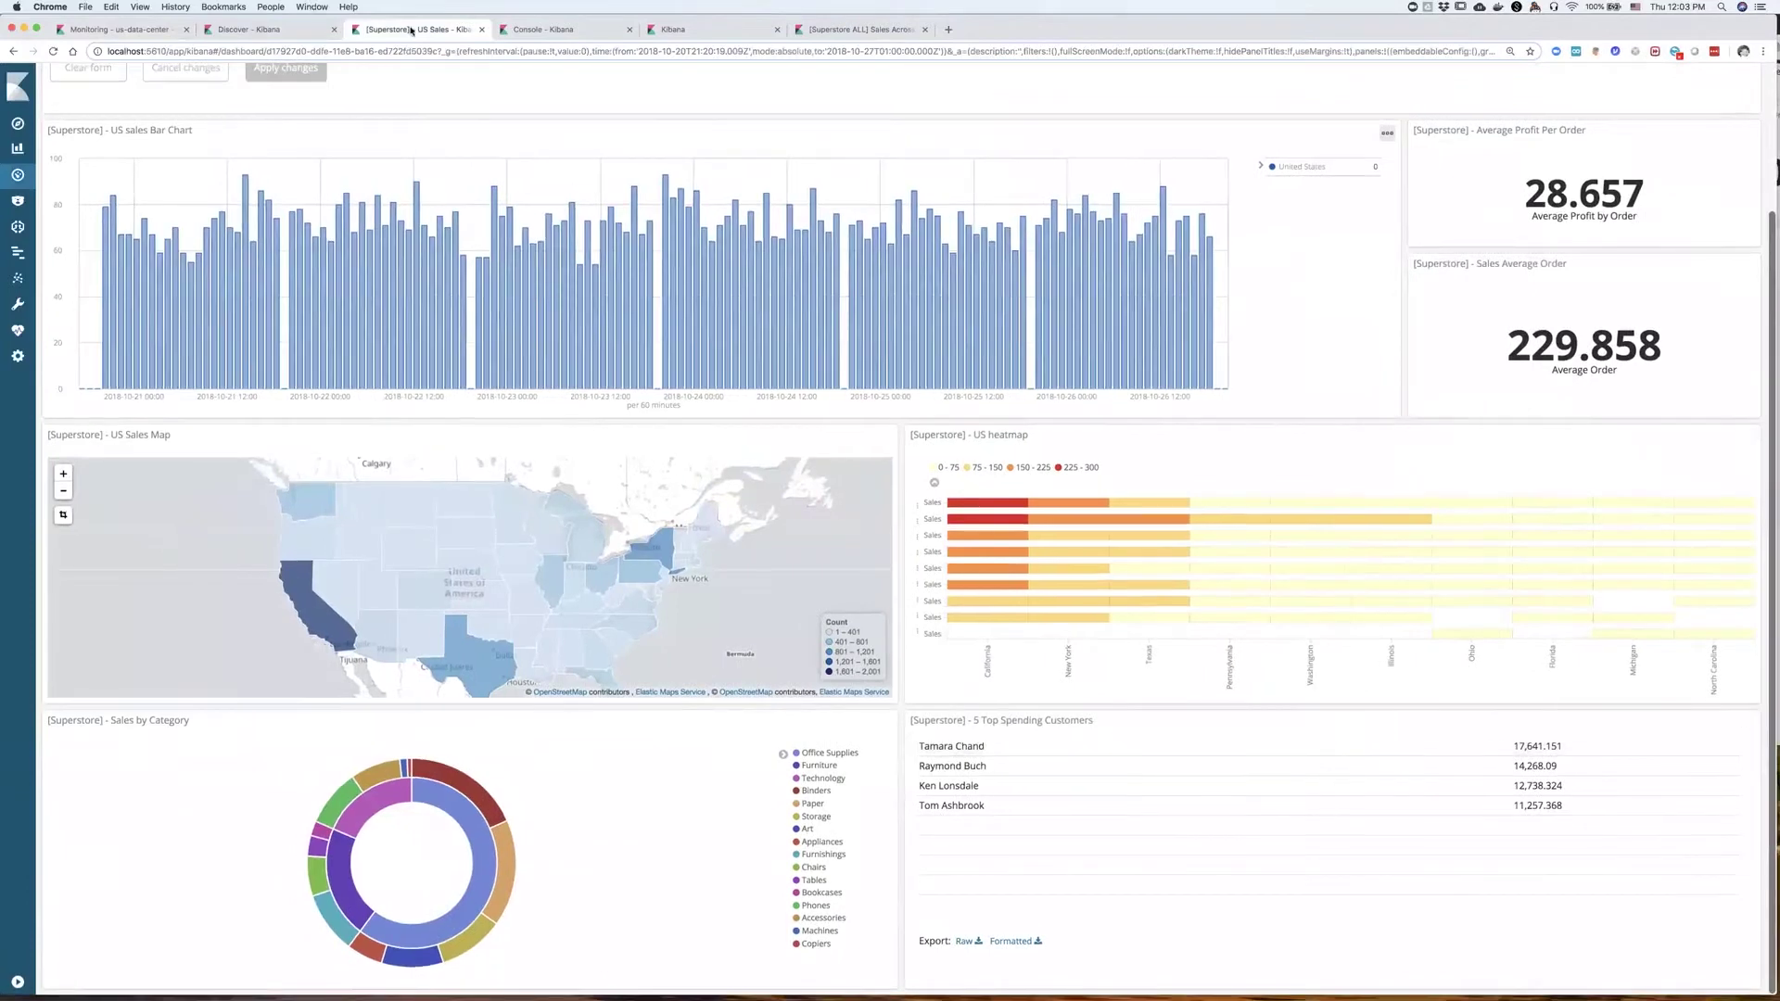
{"action": "left_click", "coordinate": [556, 28]}
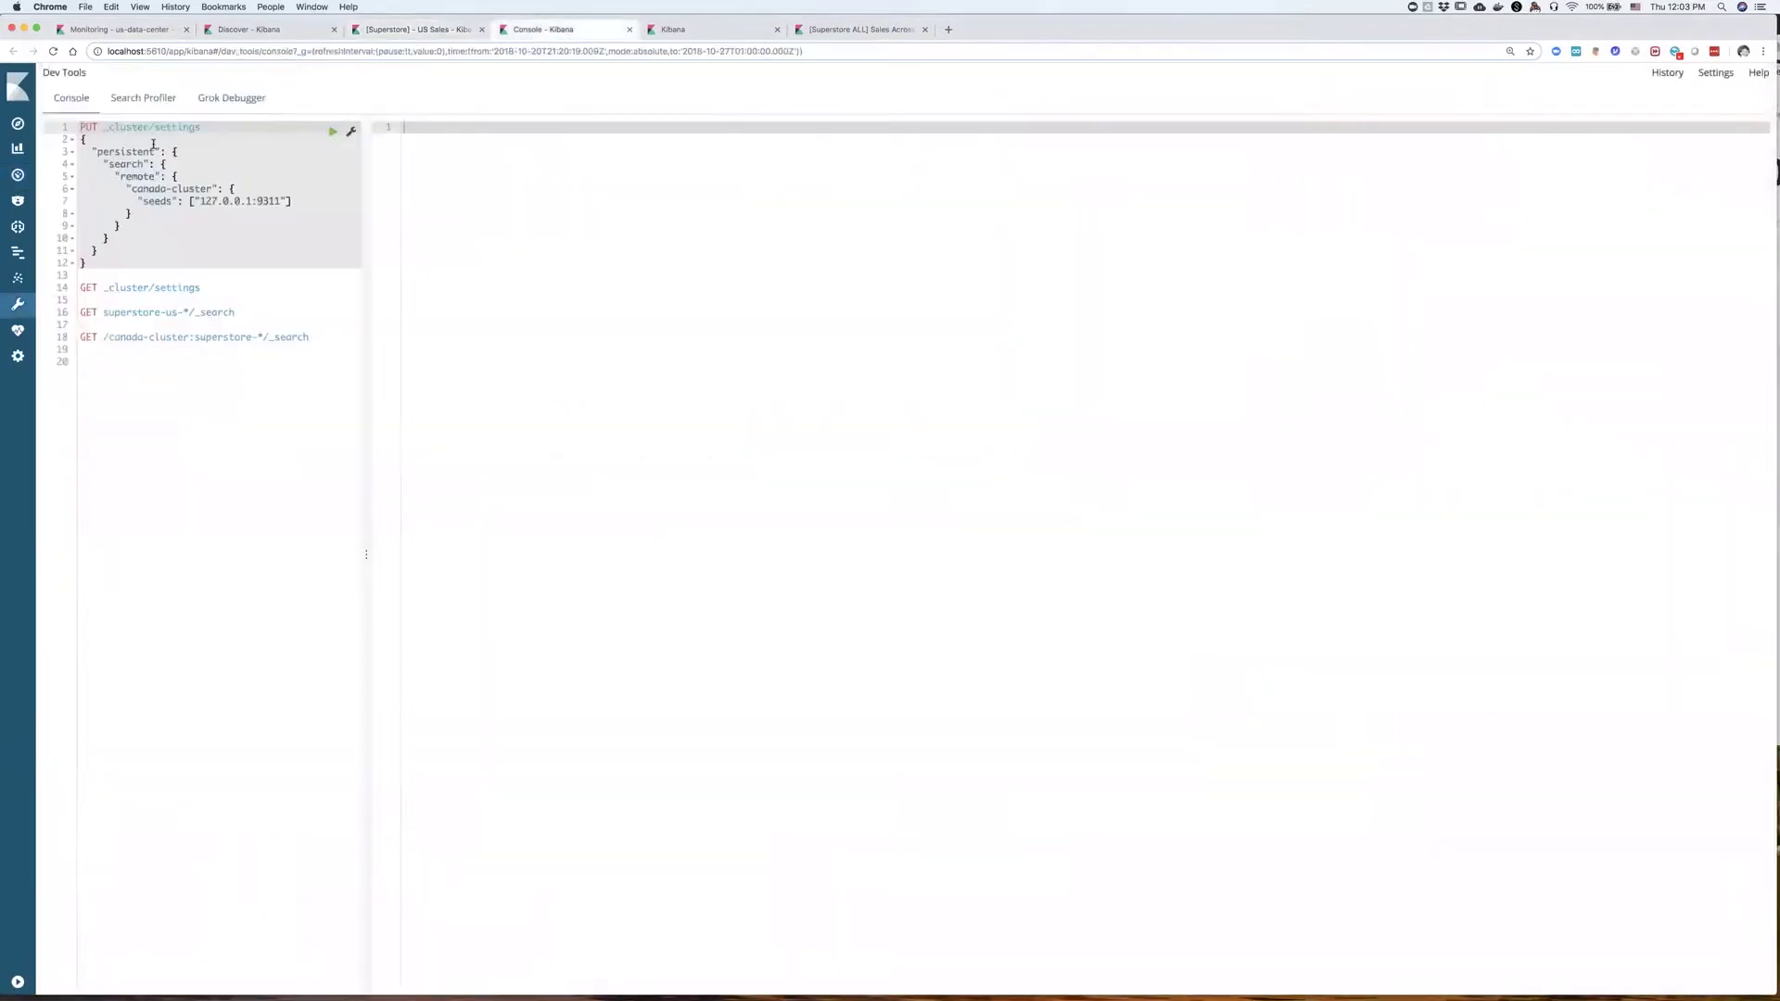
Step: Add remote canada-cluster at 127.0.0.1:9311, verify via GET _cluster/settings, then search superstore-us-*
{"action": "left_click", "coordinate": [334, 133]}
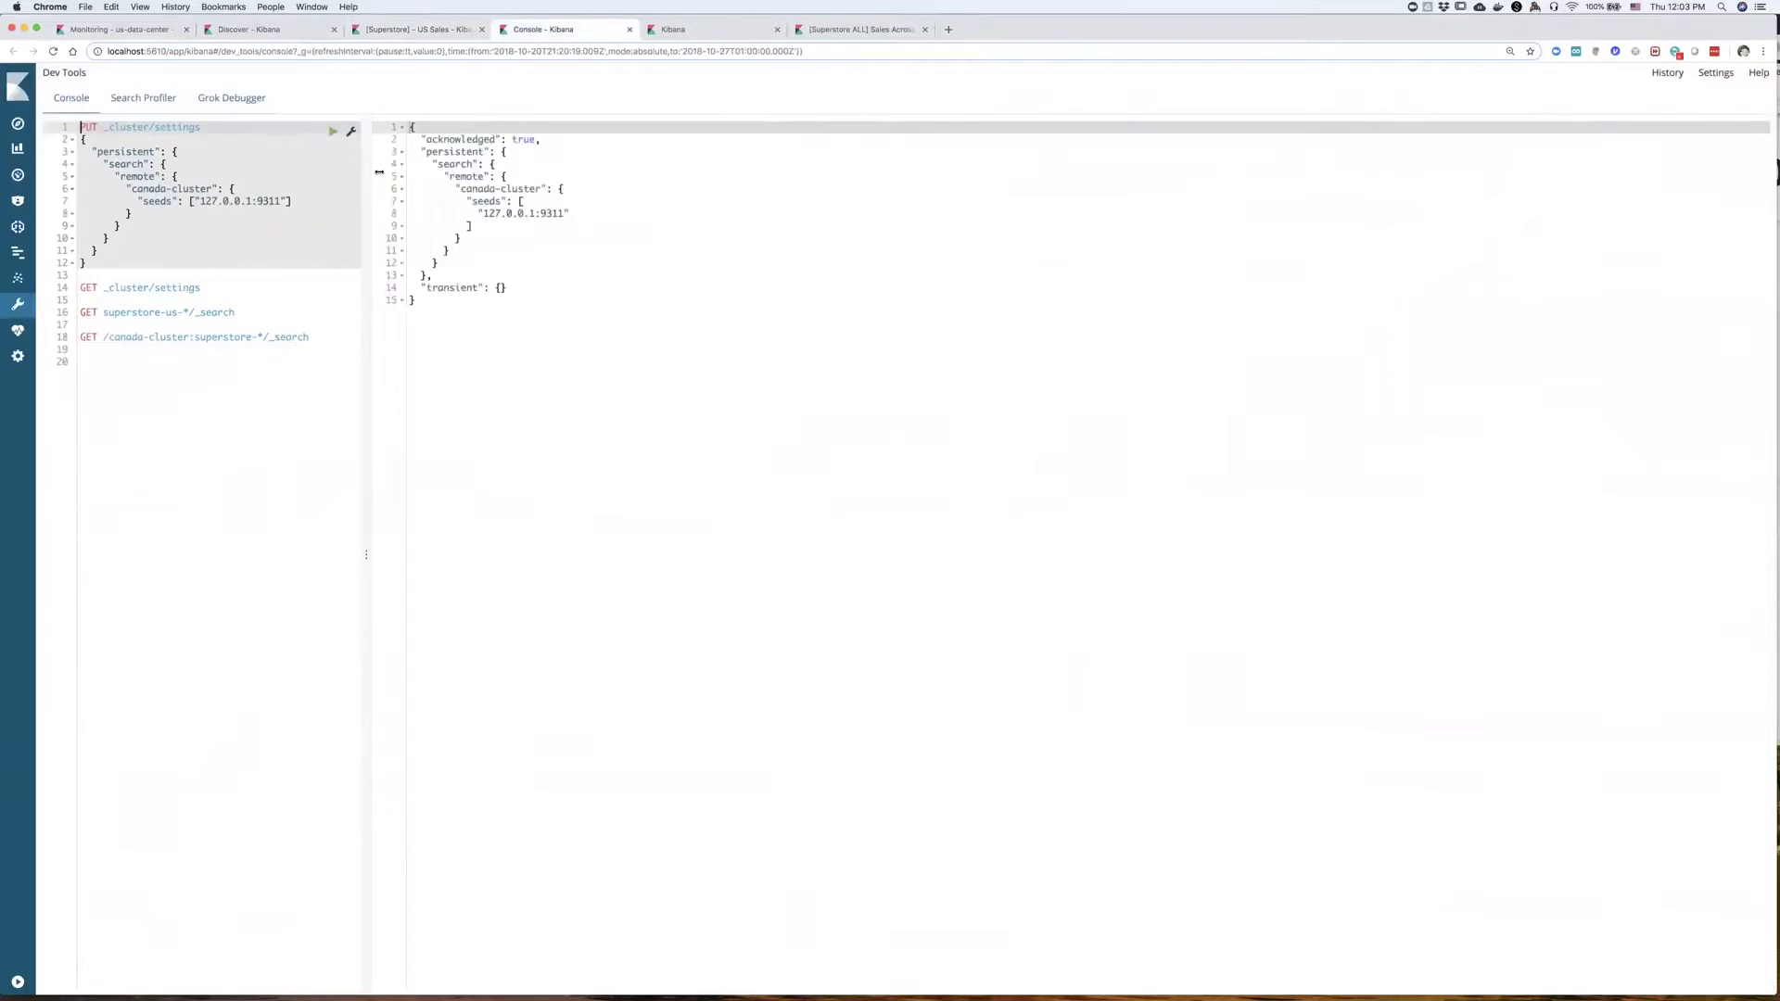
{"action": "left_click", "coordinate": [121, 288]}
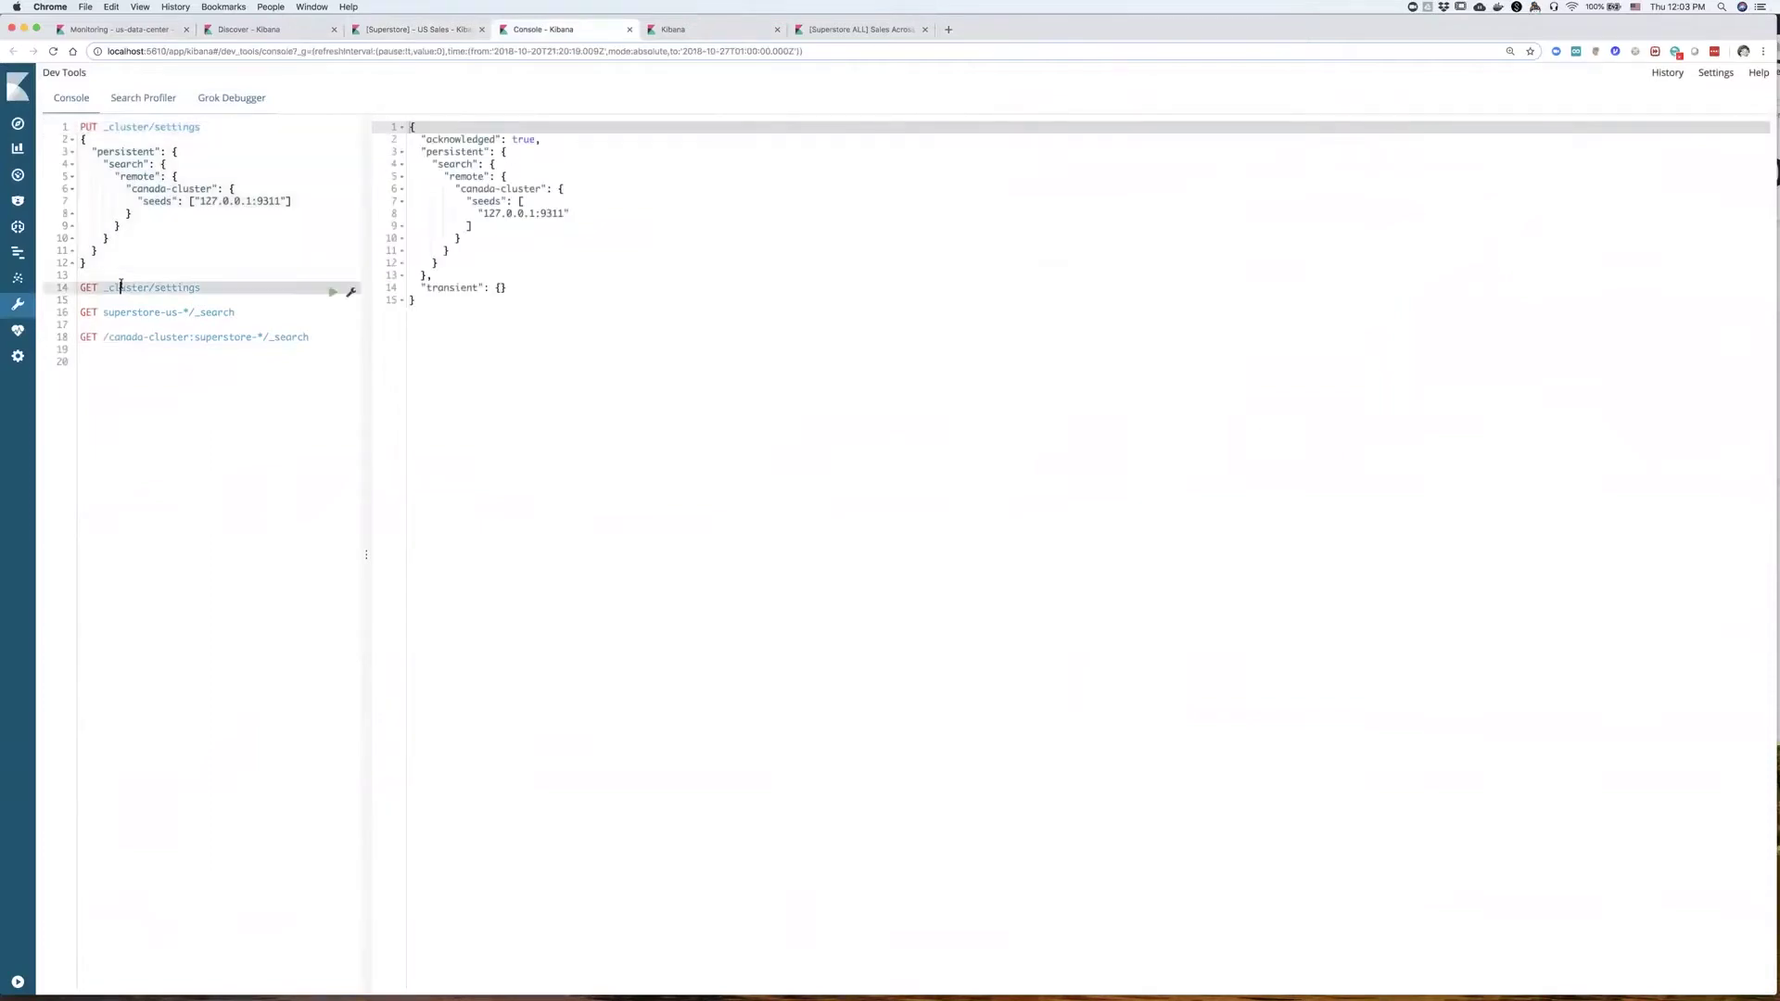
{"action": "left_click", "coordinate": [333, 291]}
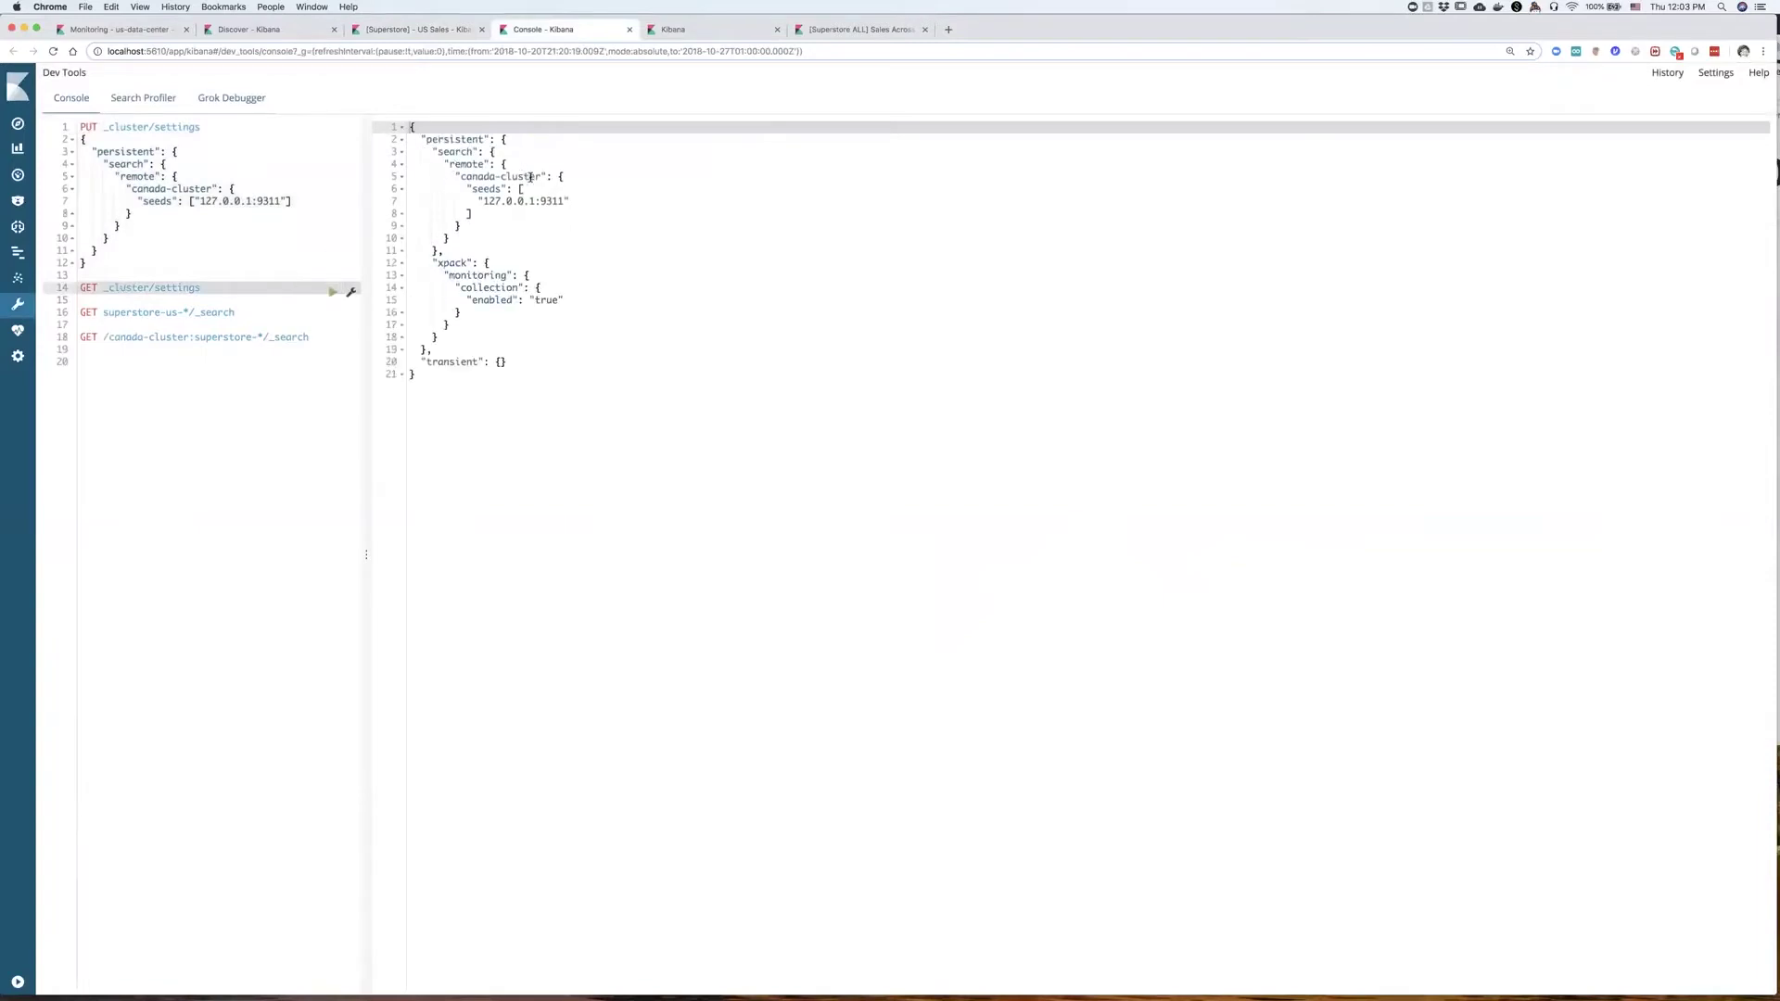
{"action": "left_click", "coordinate": [127, 314]}
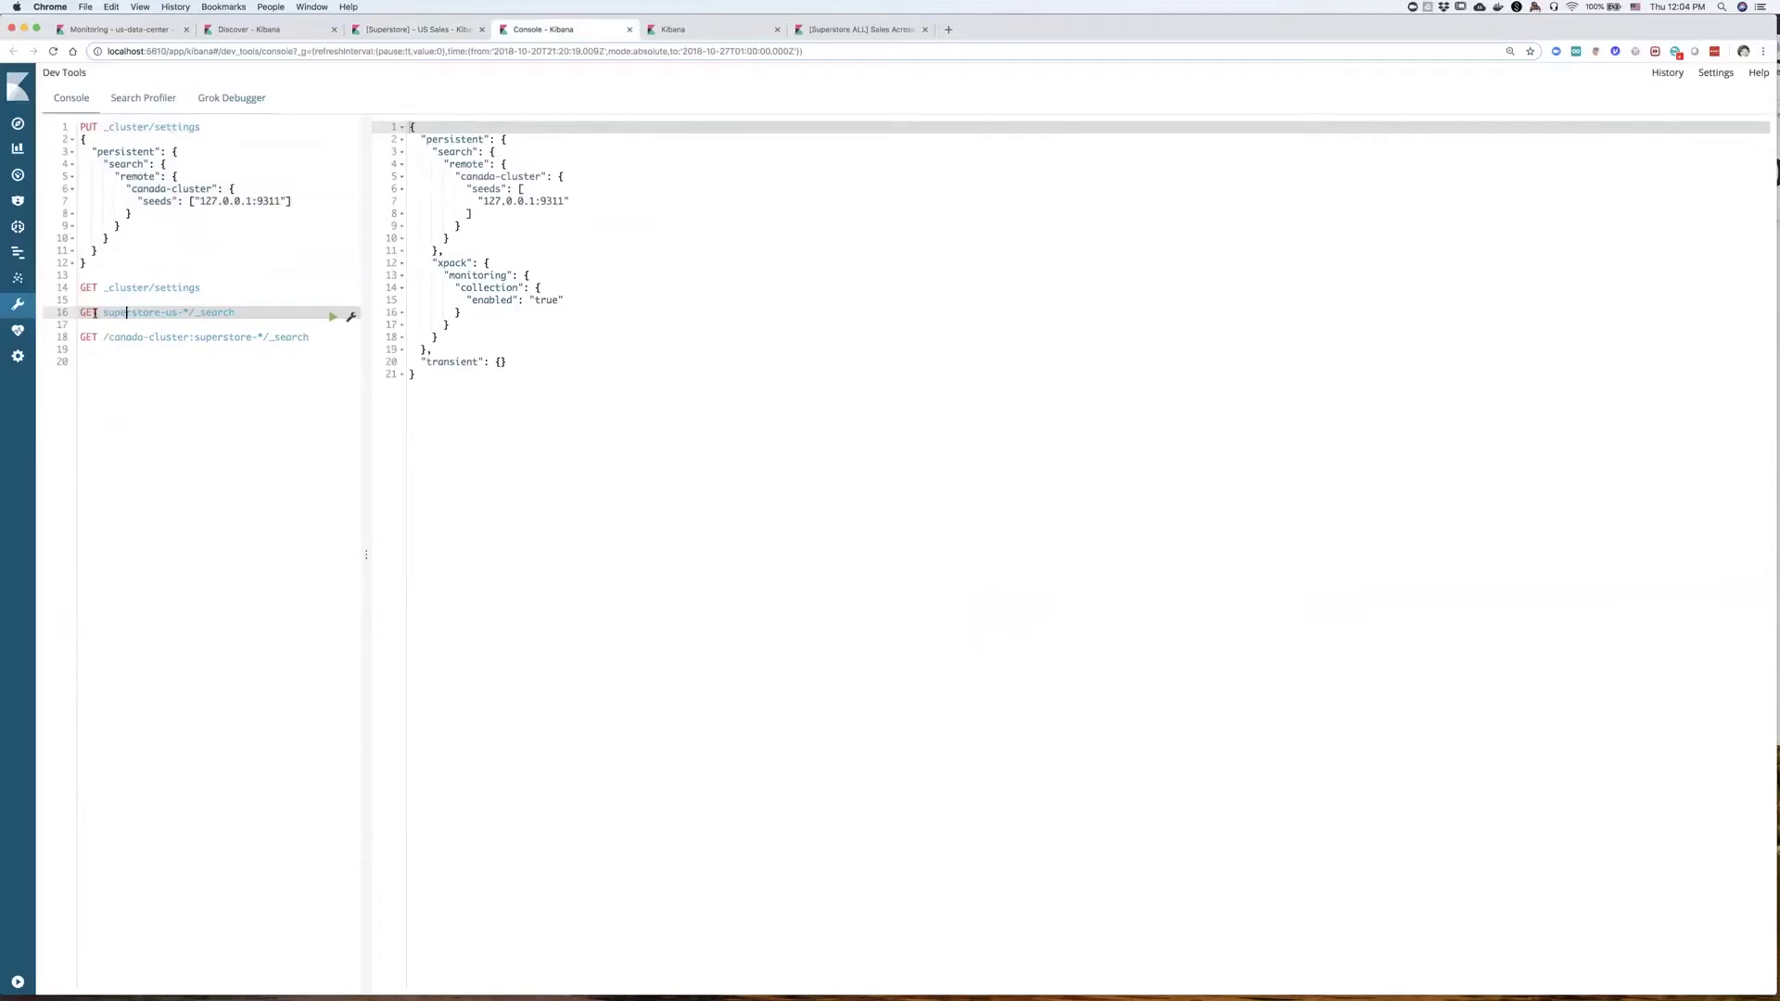
{"action": "left_click", "coordinate": [332, 317]}
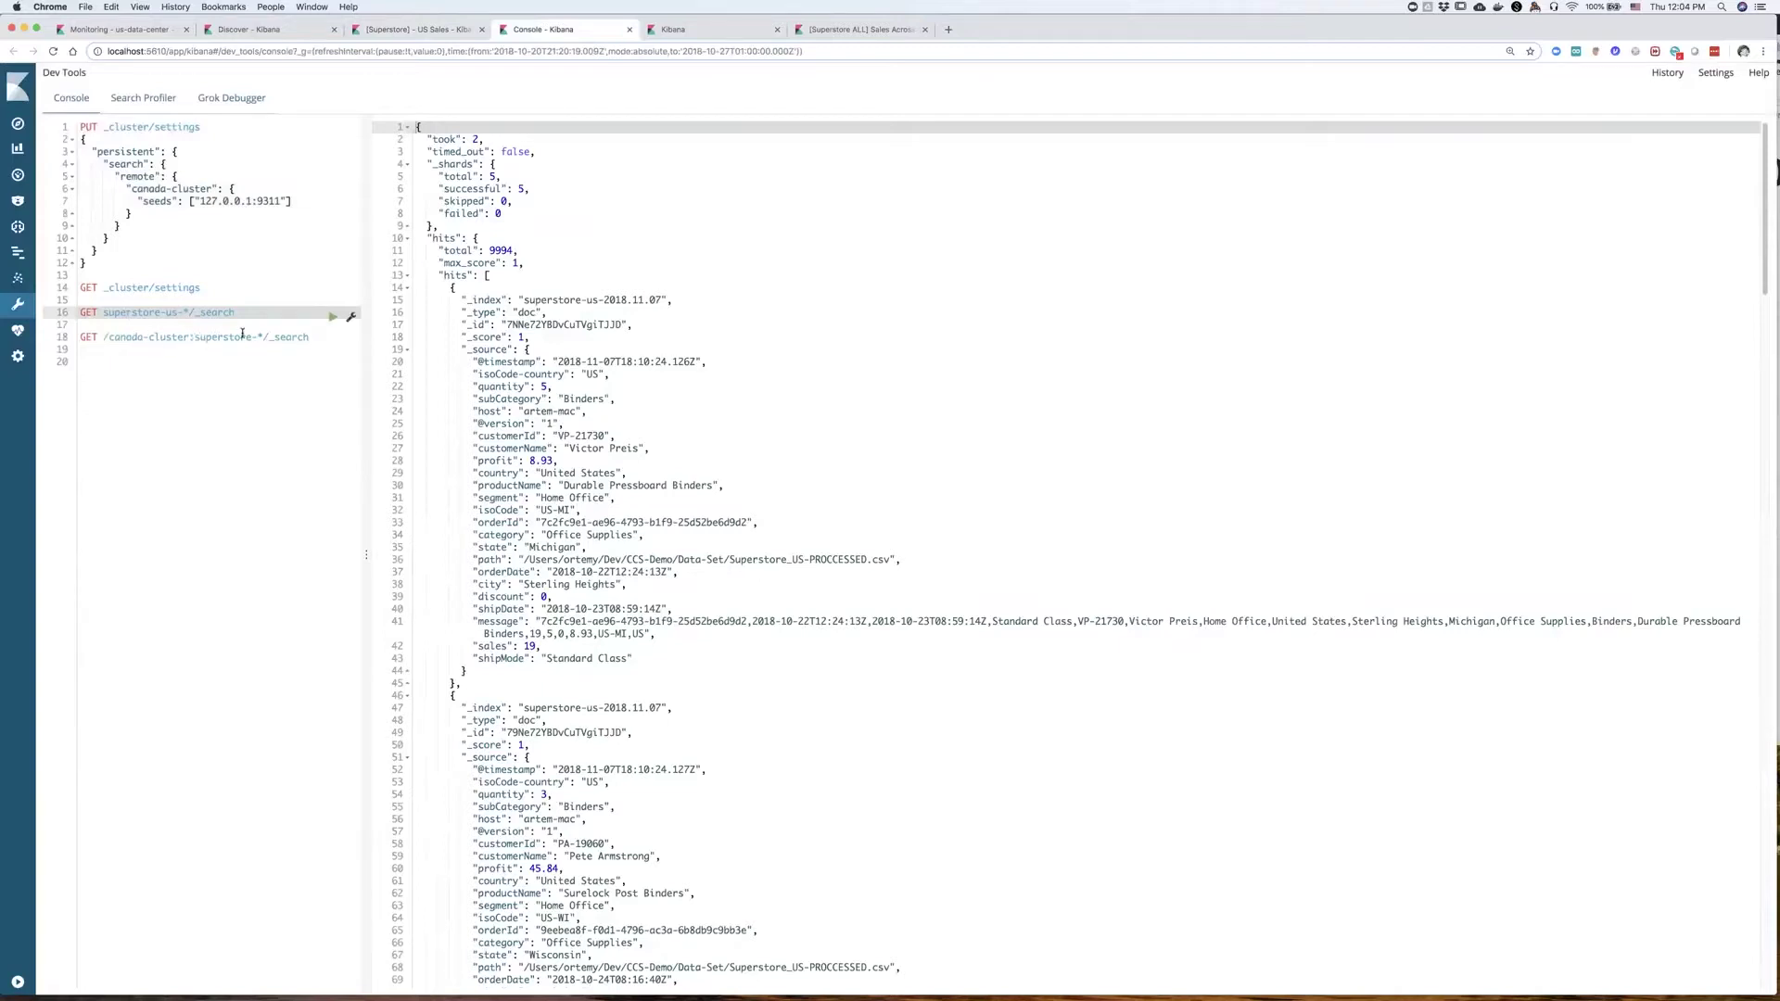
Step: Rerun the superstore-us-* search, then run GET /canada-cluster:superstore-*/_search for 1,620 hits
{"action": "left_click", "coordinate": [333, 318]}
{"action": "left_click", "coordinate": [253, 337]}
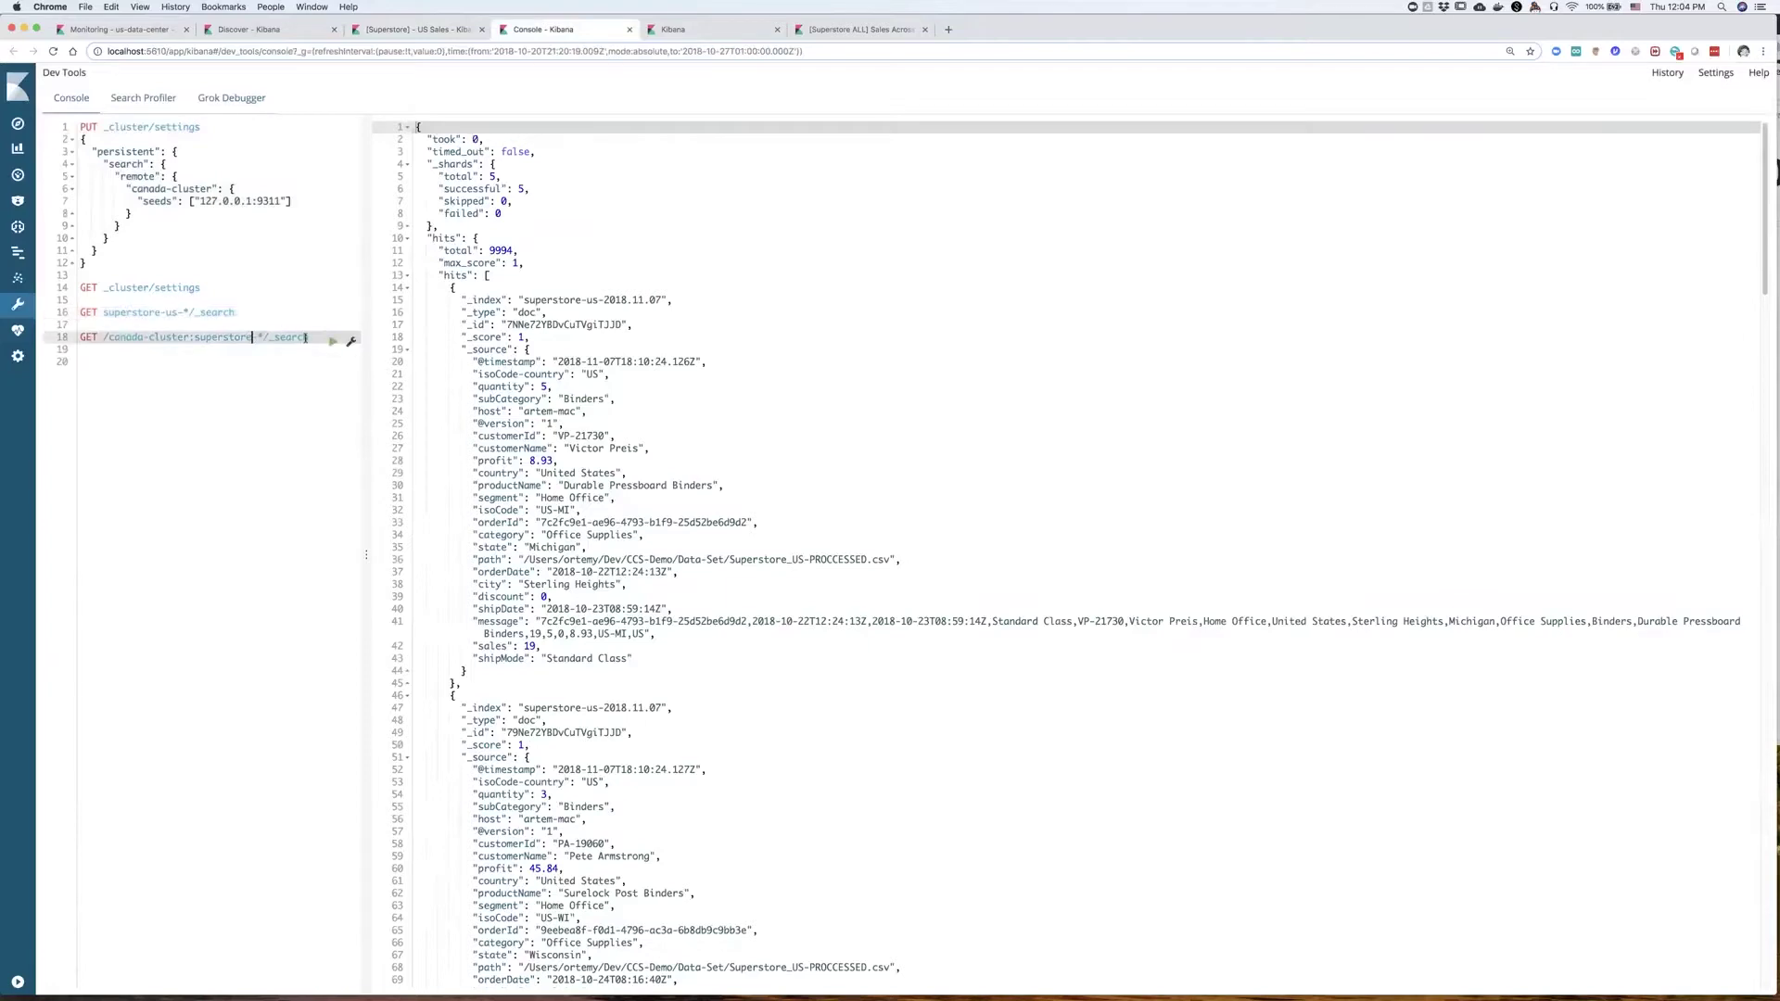
{"action": "left_click", "coordinate": [334, 342]}
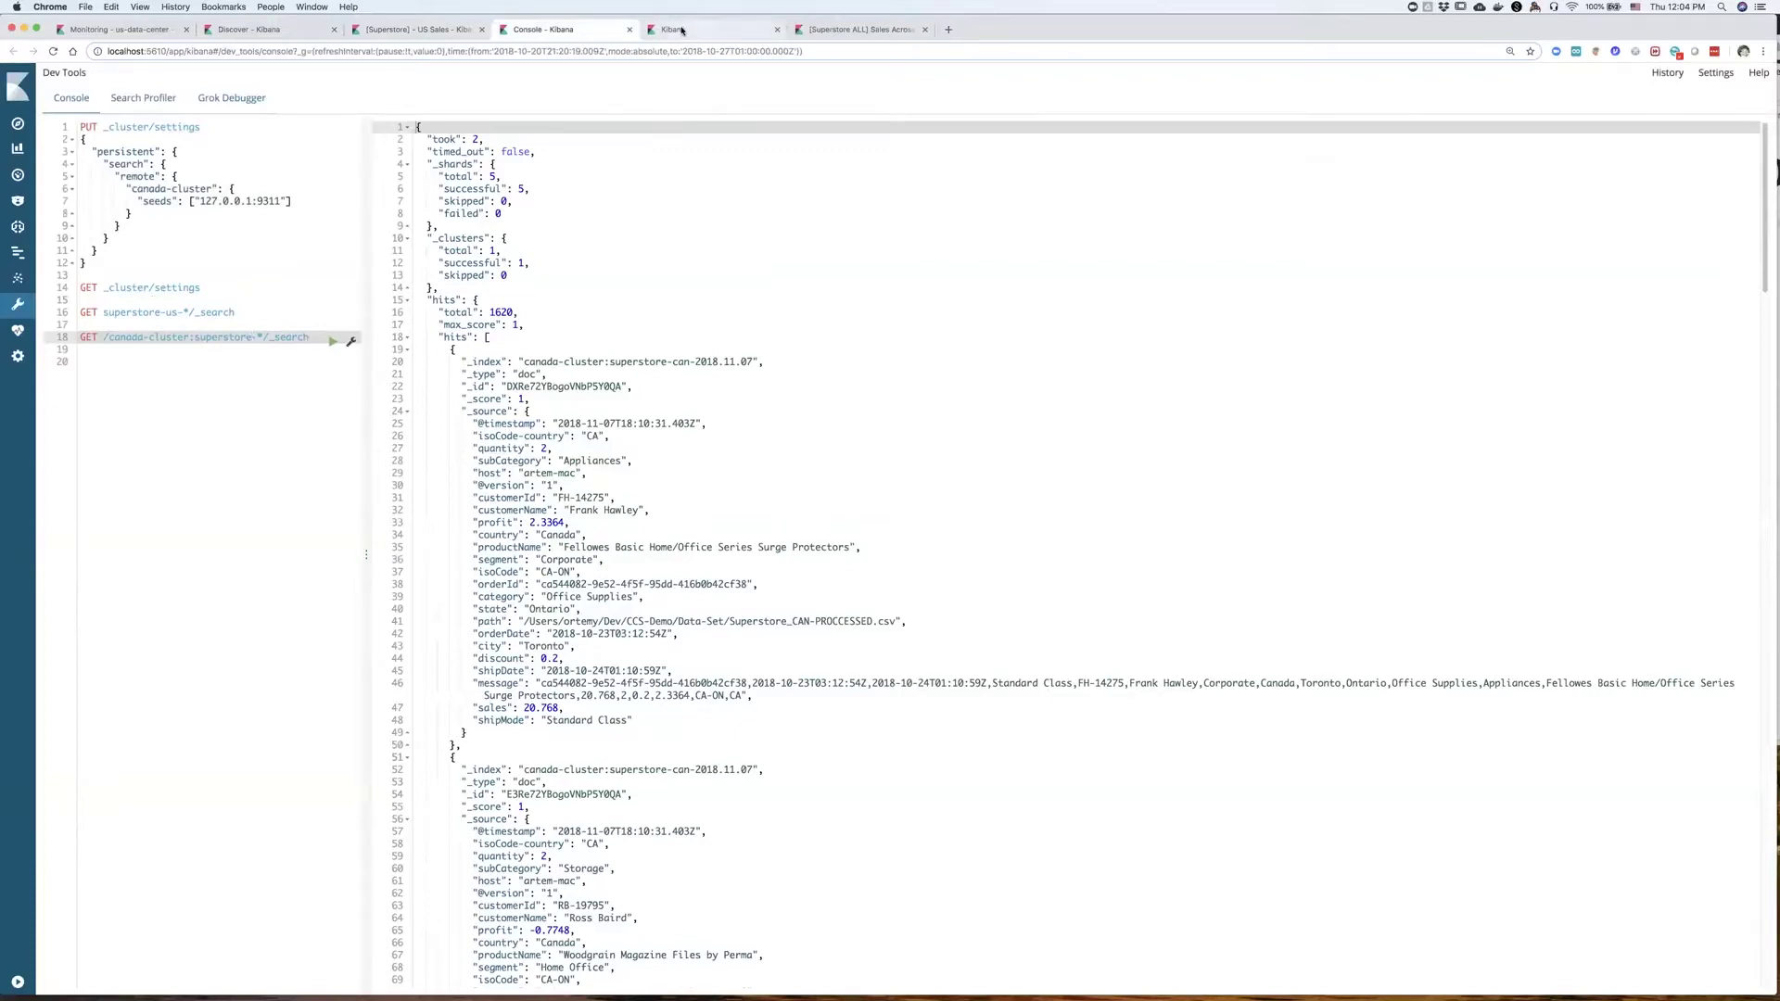
Step: Enter index pattern canada-cluster:super*,super*, matching superstore-can-2018.11.07 remotely and superstore-us-2018.11.07 locally
{"action": "left_click", "coordinate": [666, 29]}
{"action": "left_click", "coordinate": [396, 245]}
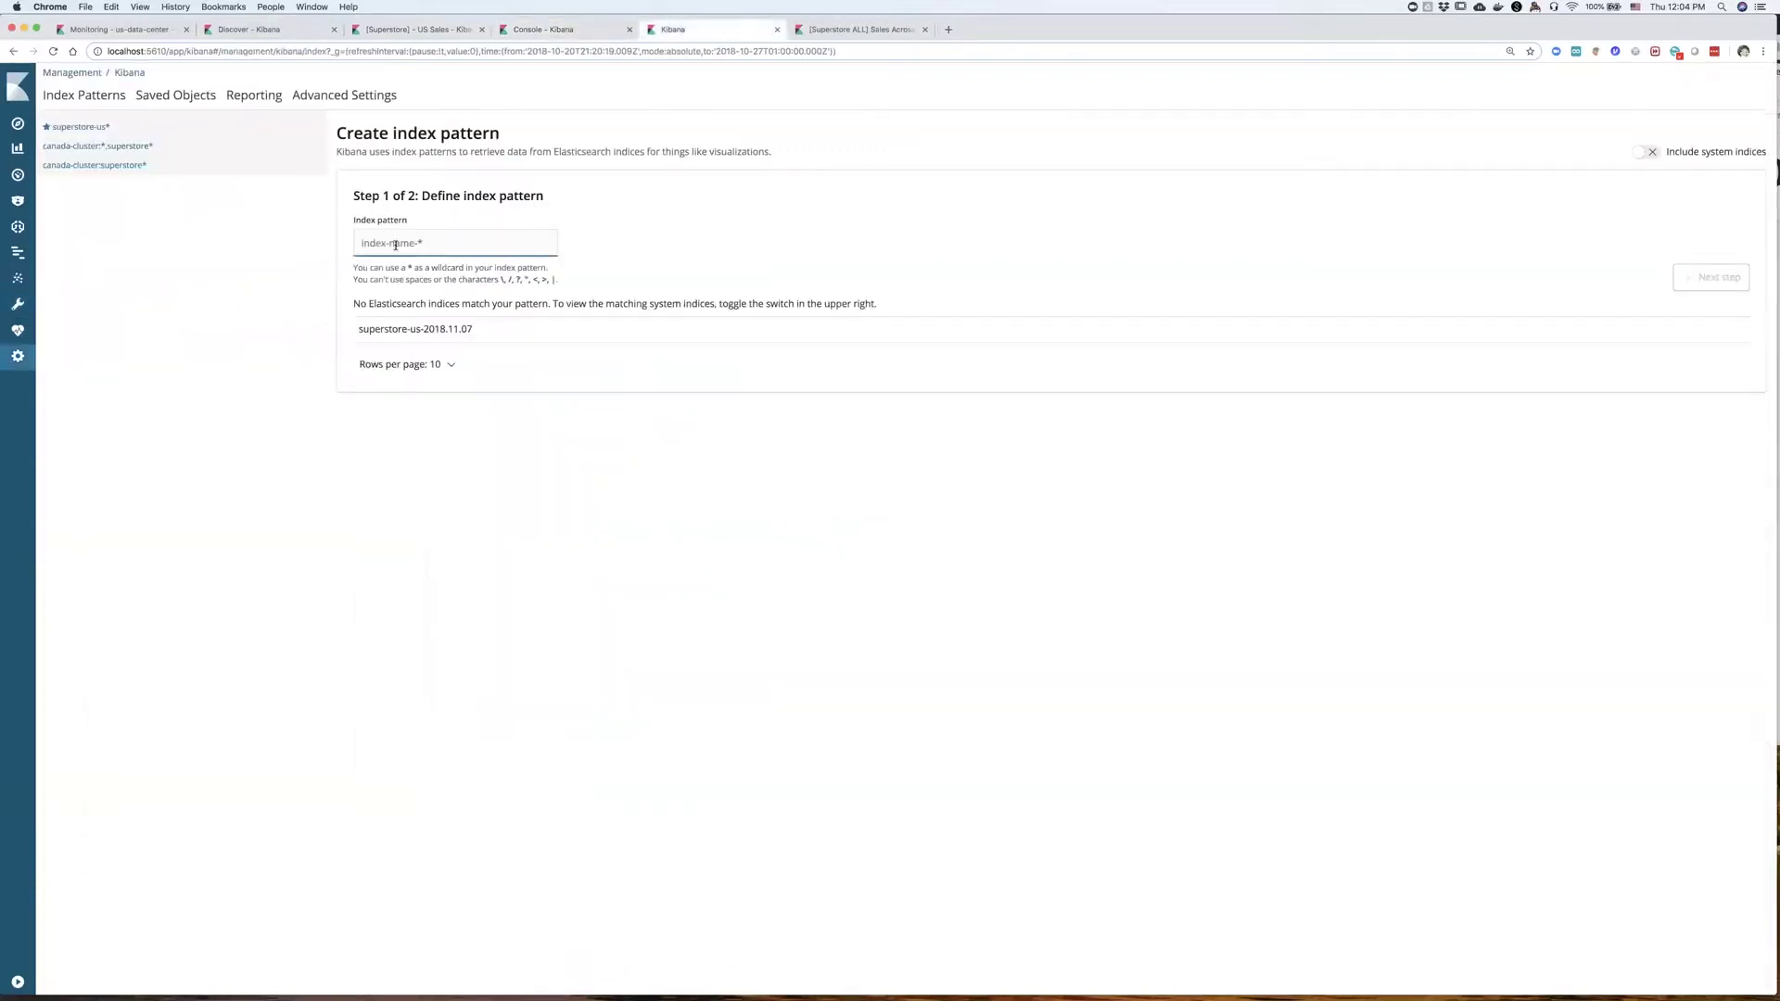
{"action": "type", "text": "can"}
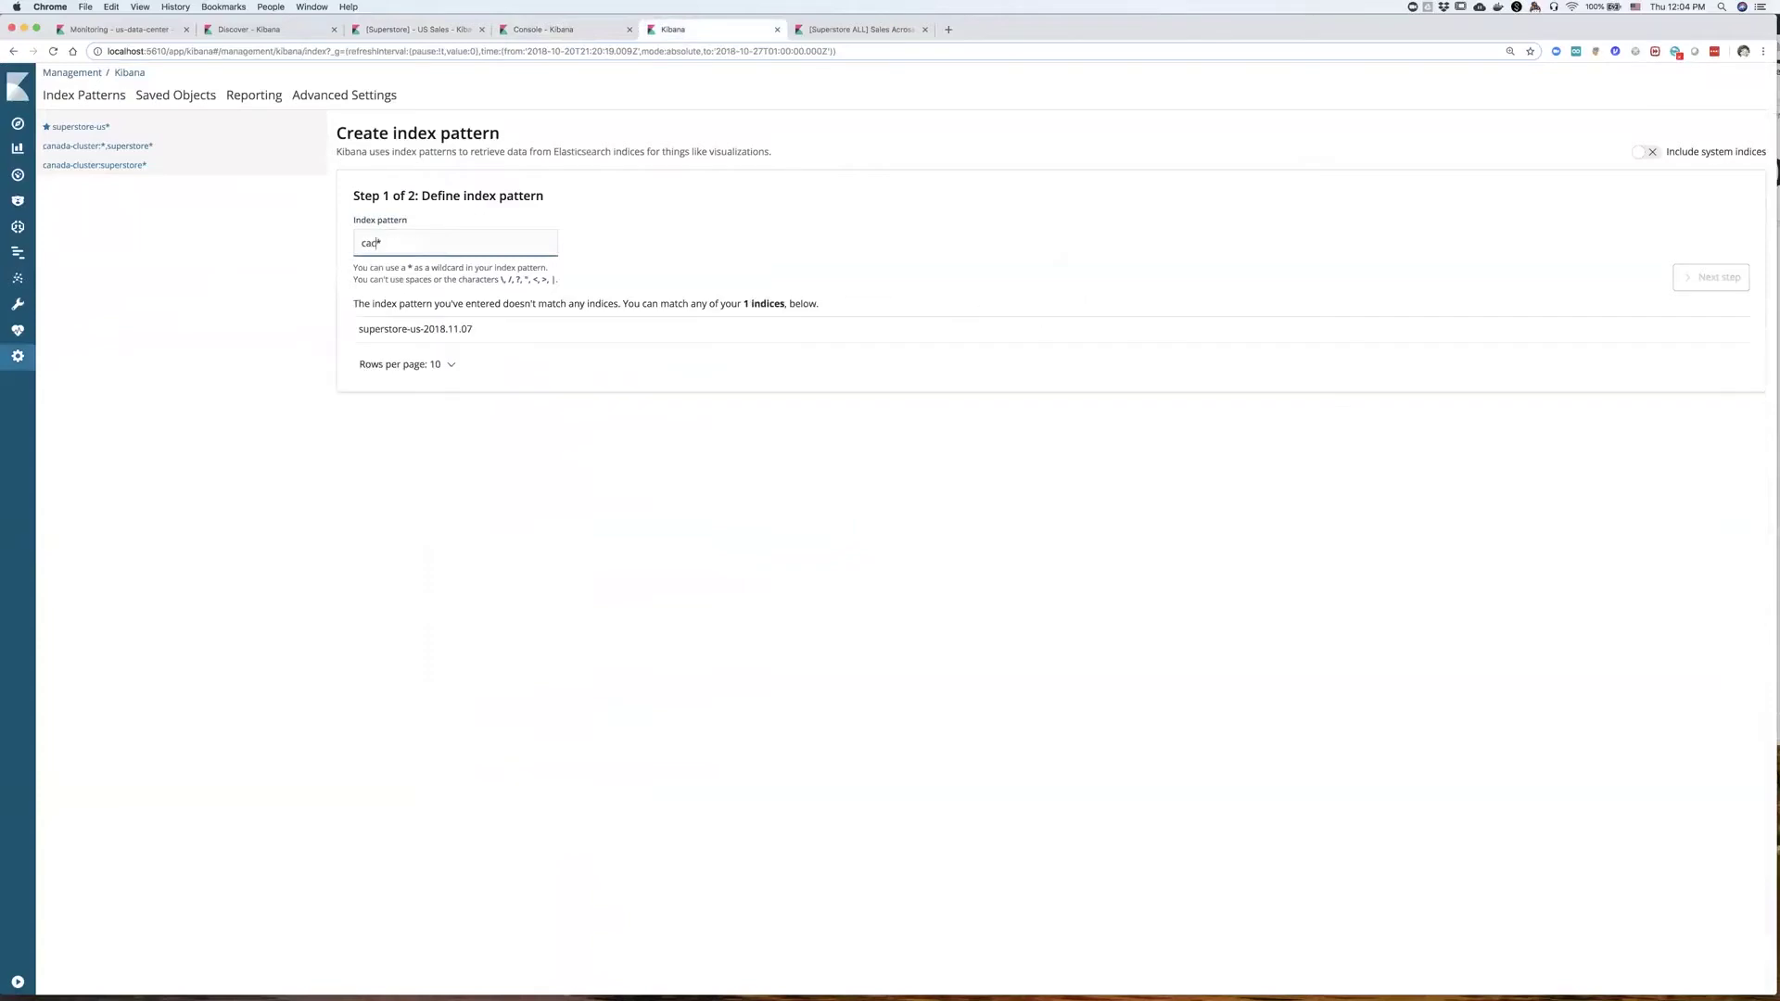
{"action": "type", "text": "ada-clu"}
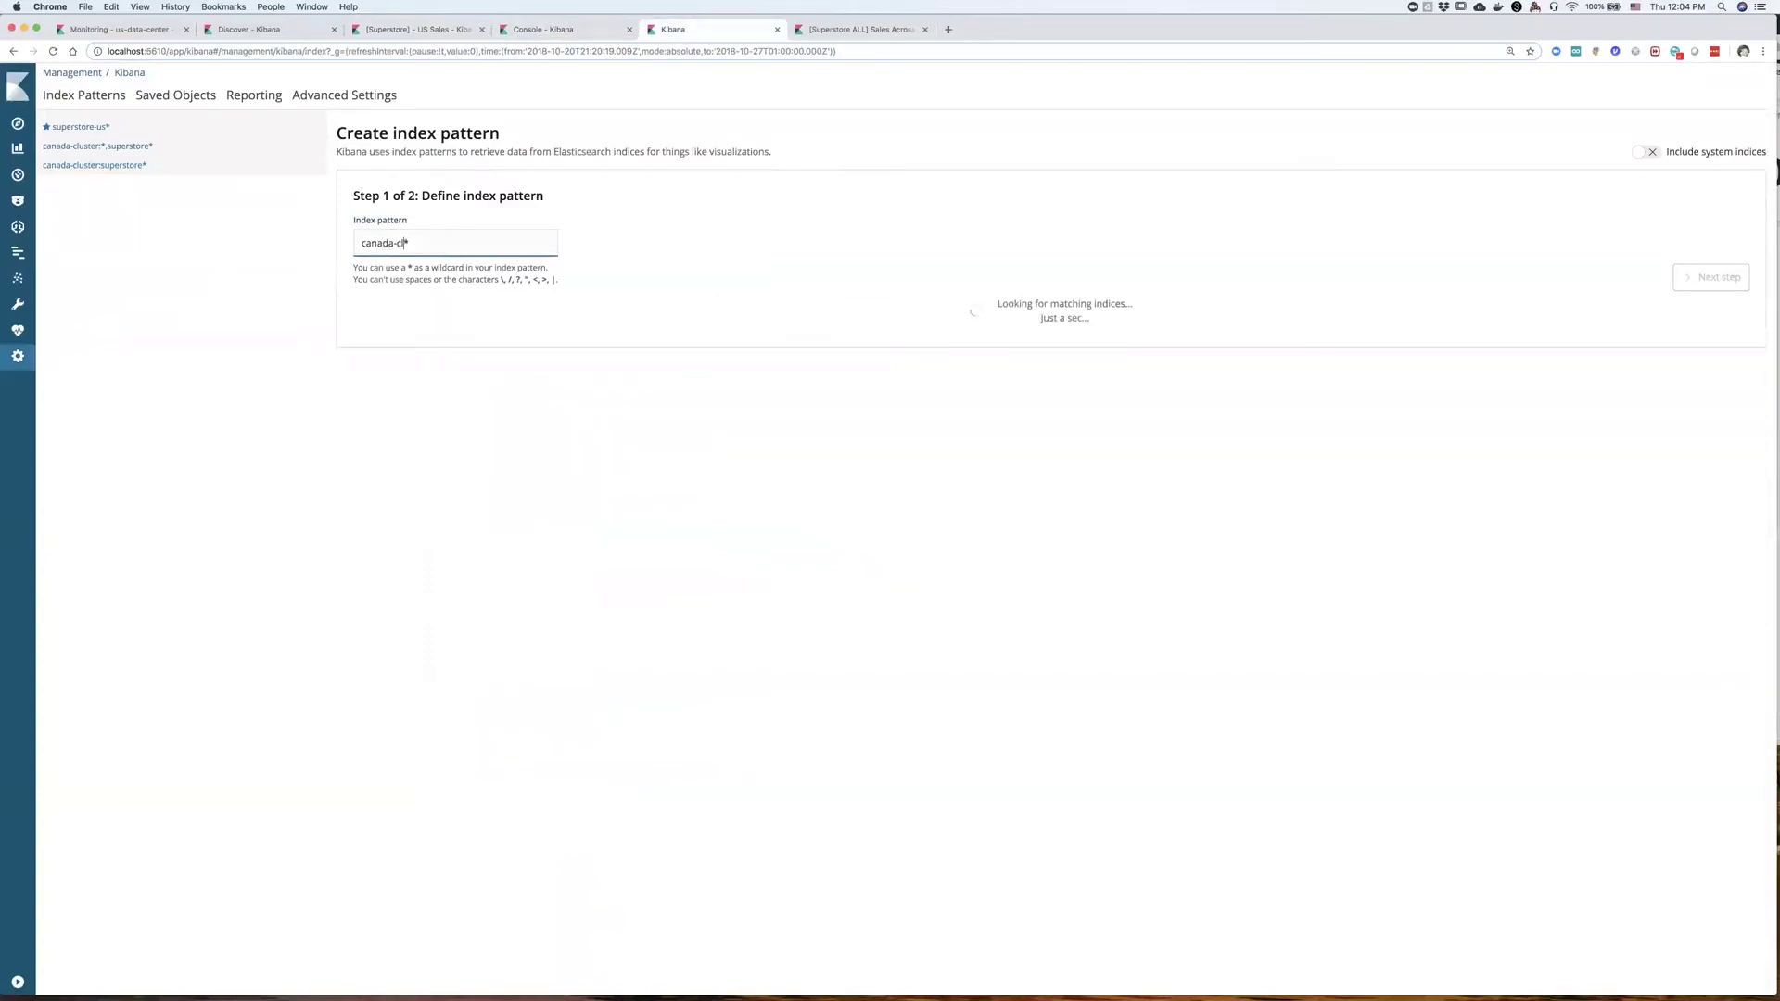
{"action": "type", "text": "ster:"}
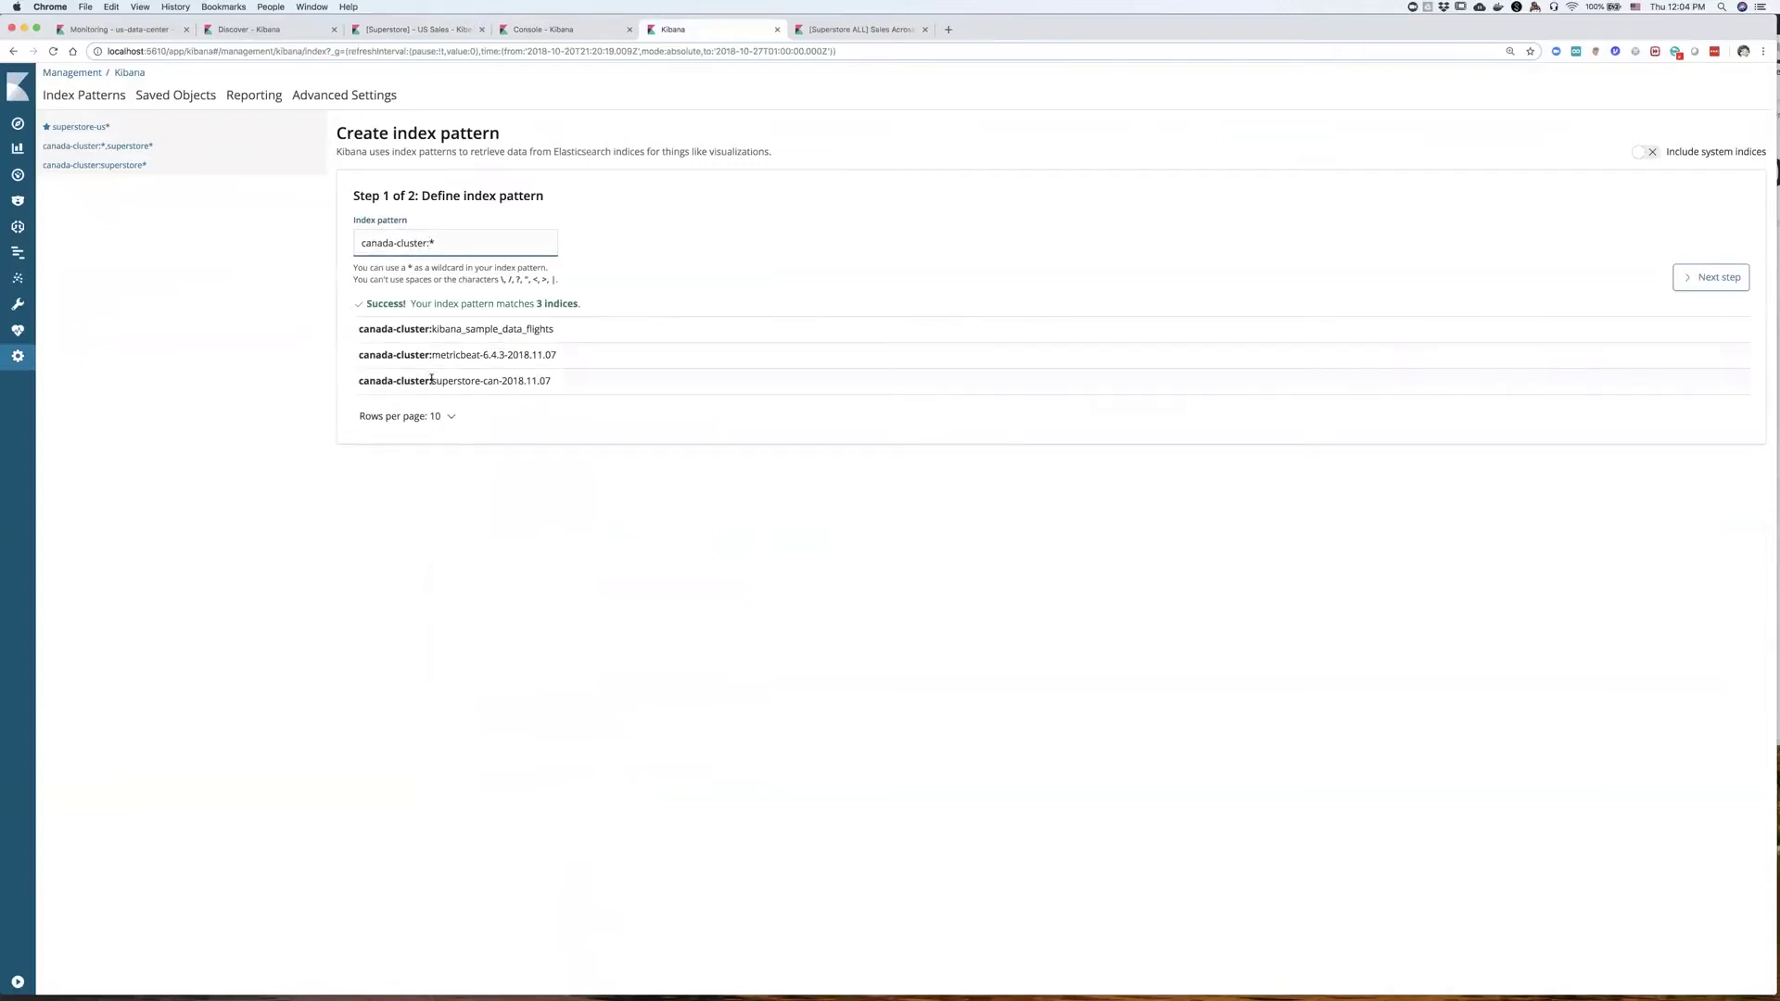
{"action": "type", "text": "super*"}
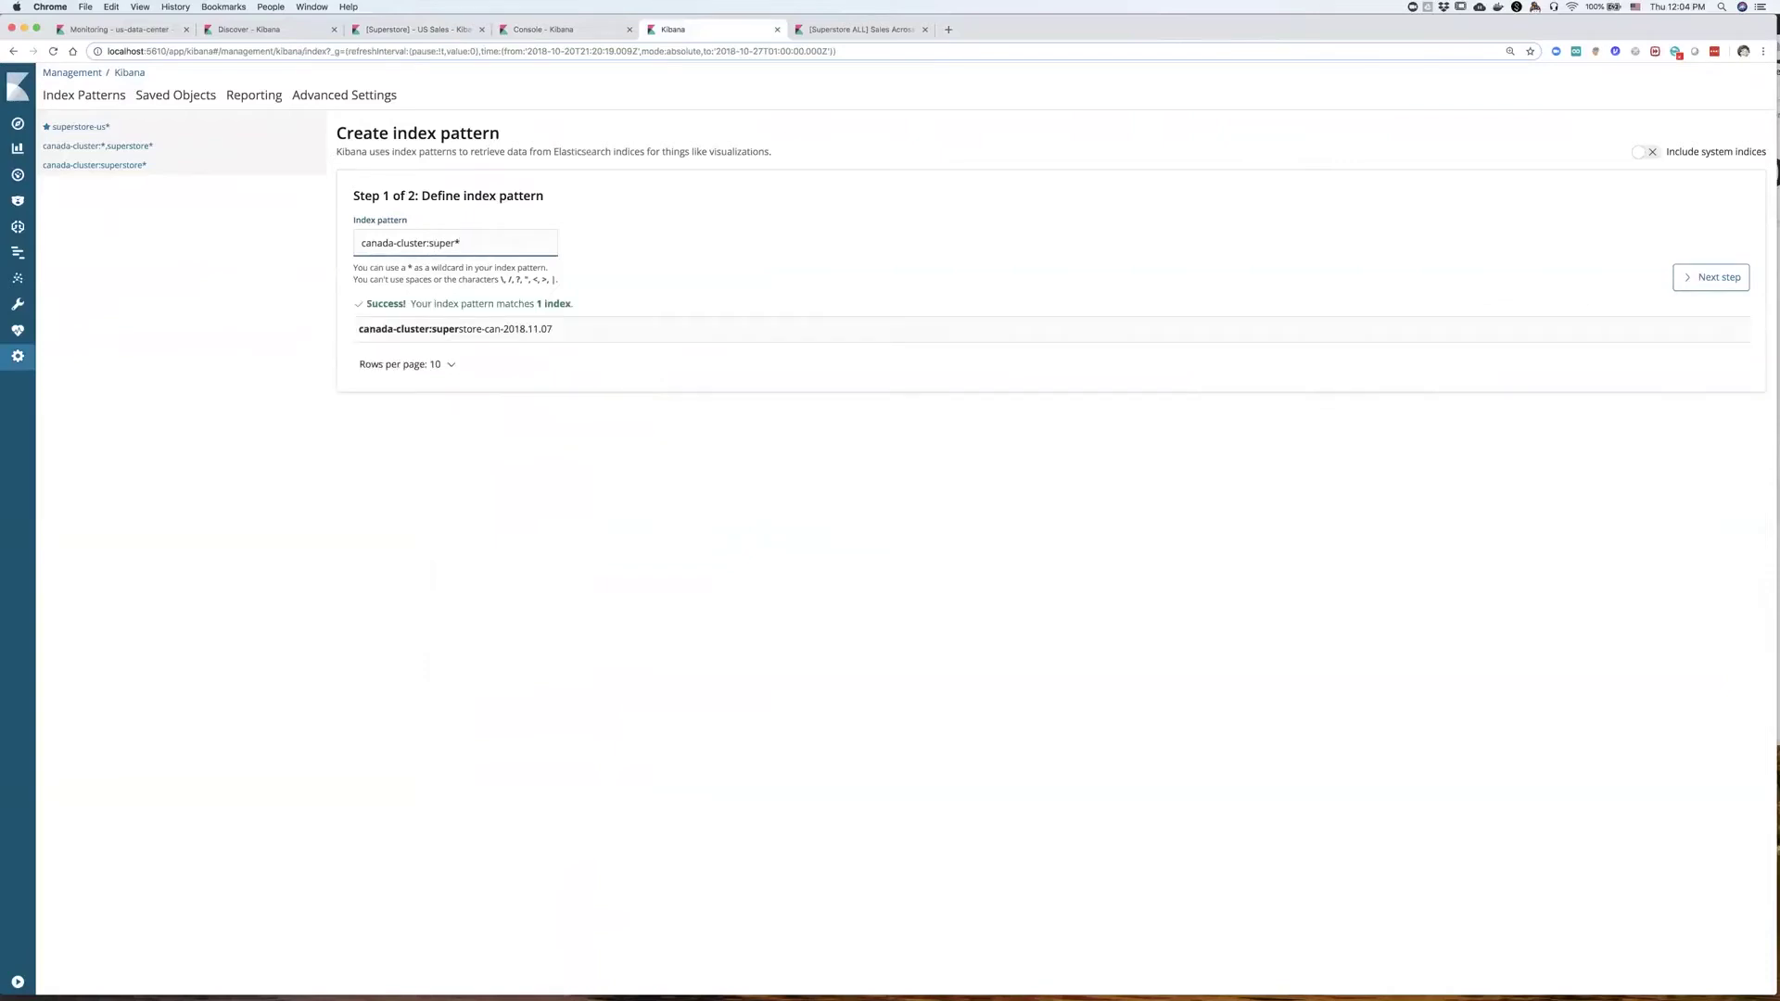
{"action": "type", "text": ","}
{"action": "type", "text": "super*"}
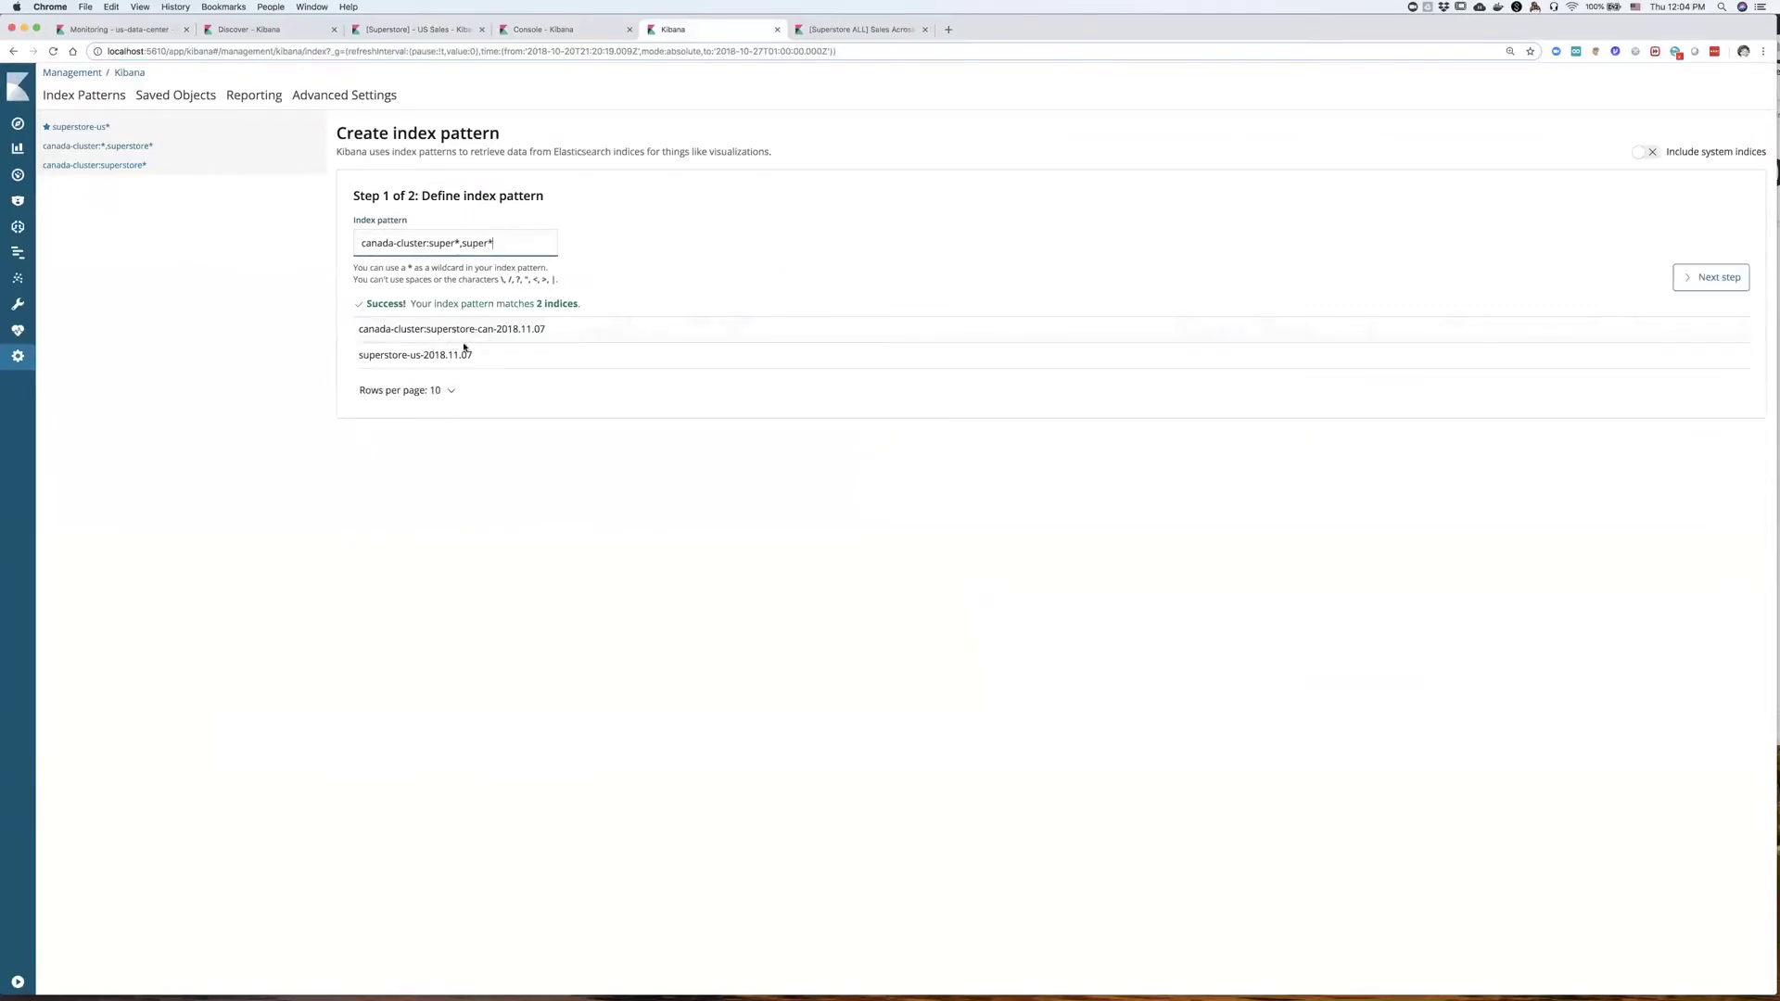
Step: Choose orderDate as the time filter field and save the canada-cluster:super*,super* pattern
{"action": "left_click", "coordinate": [1708, 288]}
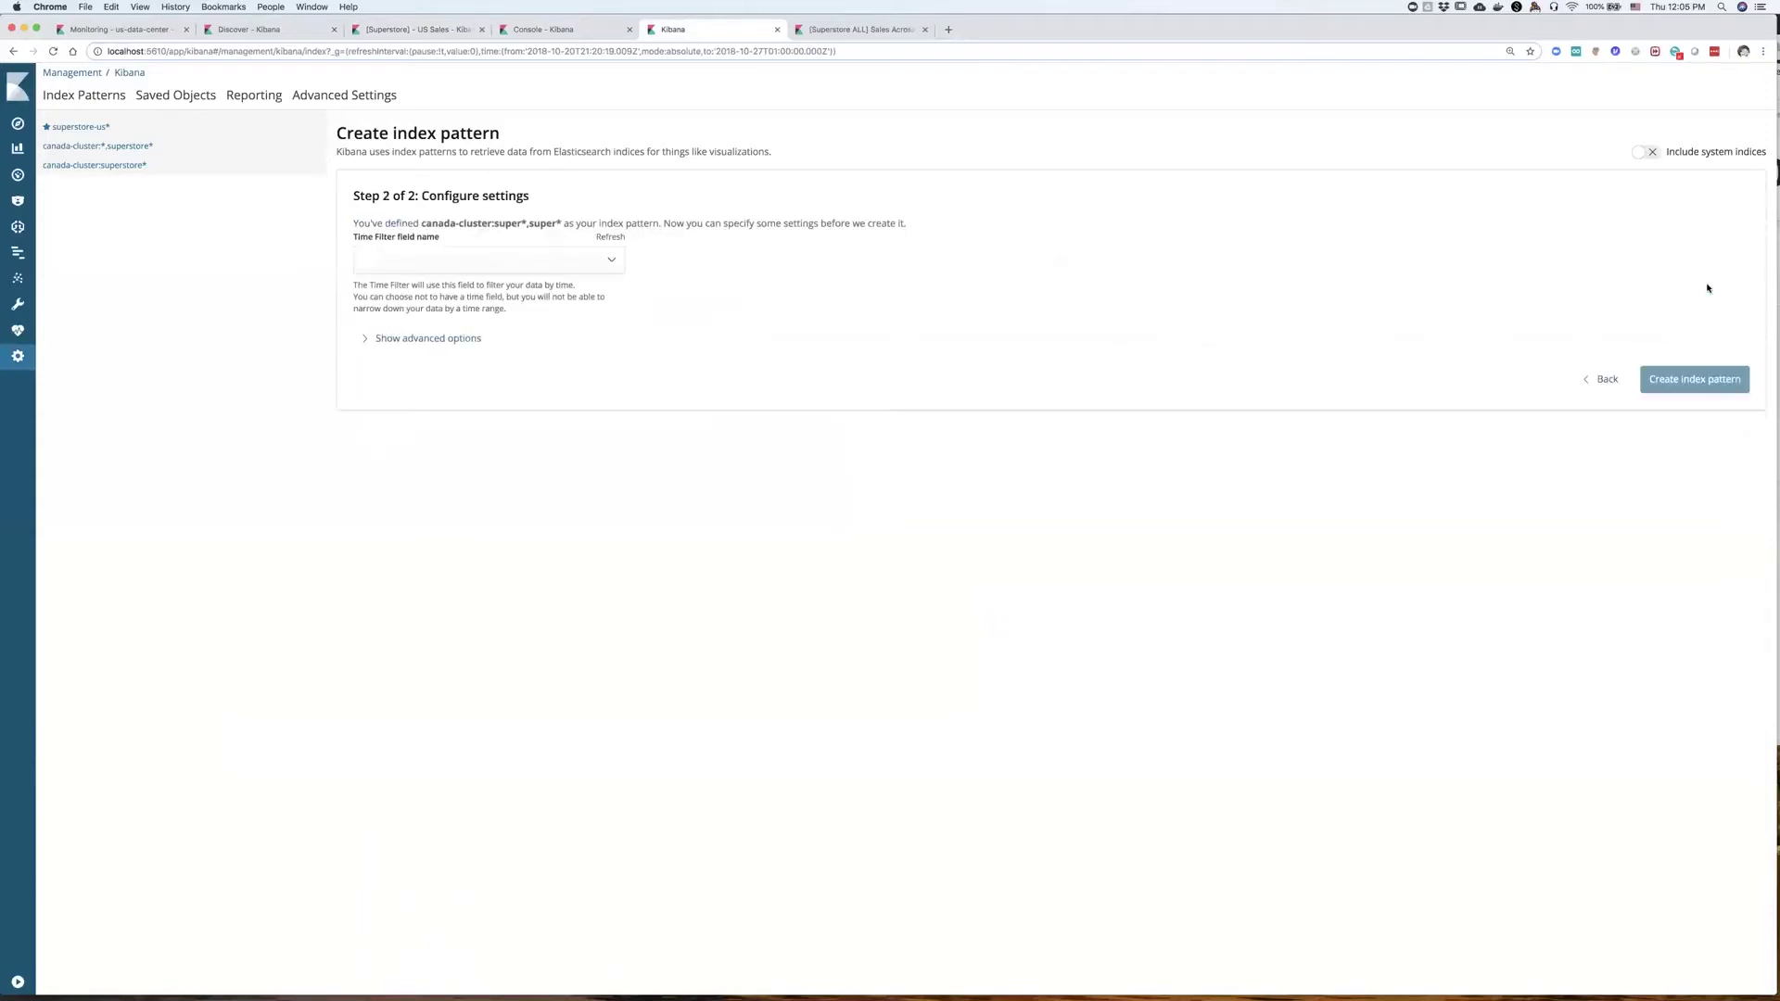
{"action": "left_click", "coordinate": [441, 270]}
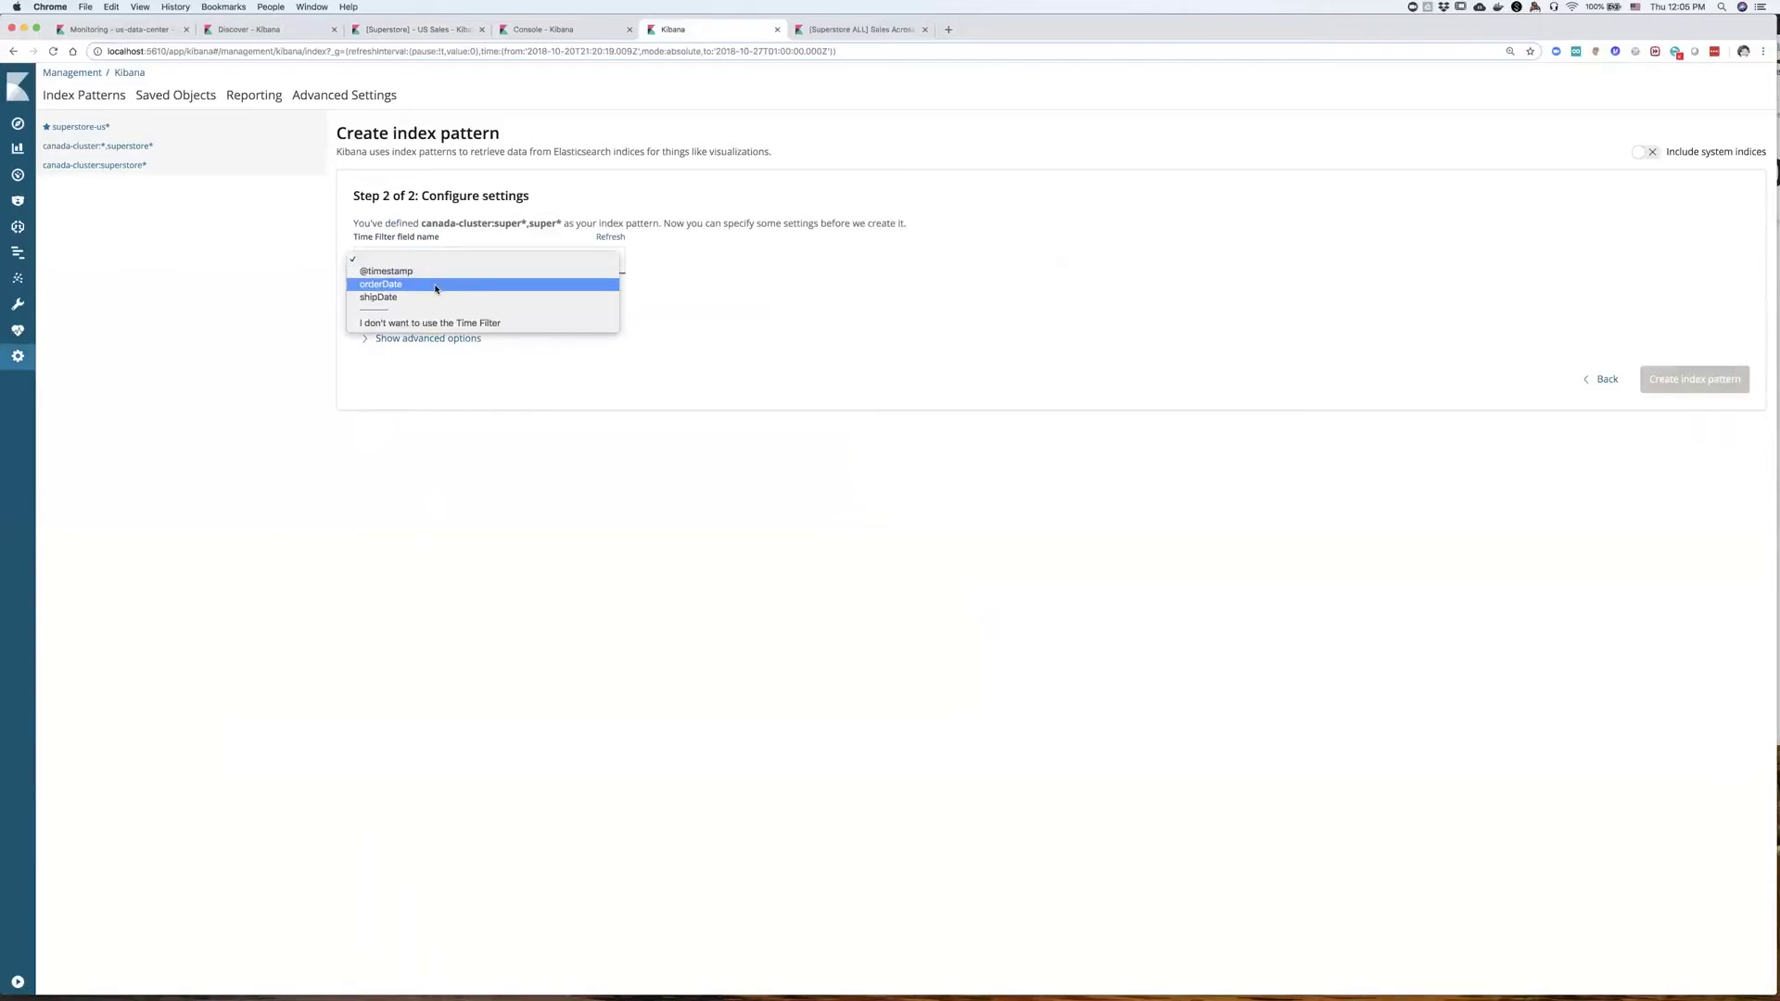
{"action": "left_click", "coordinate": [436, 288]}
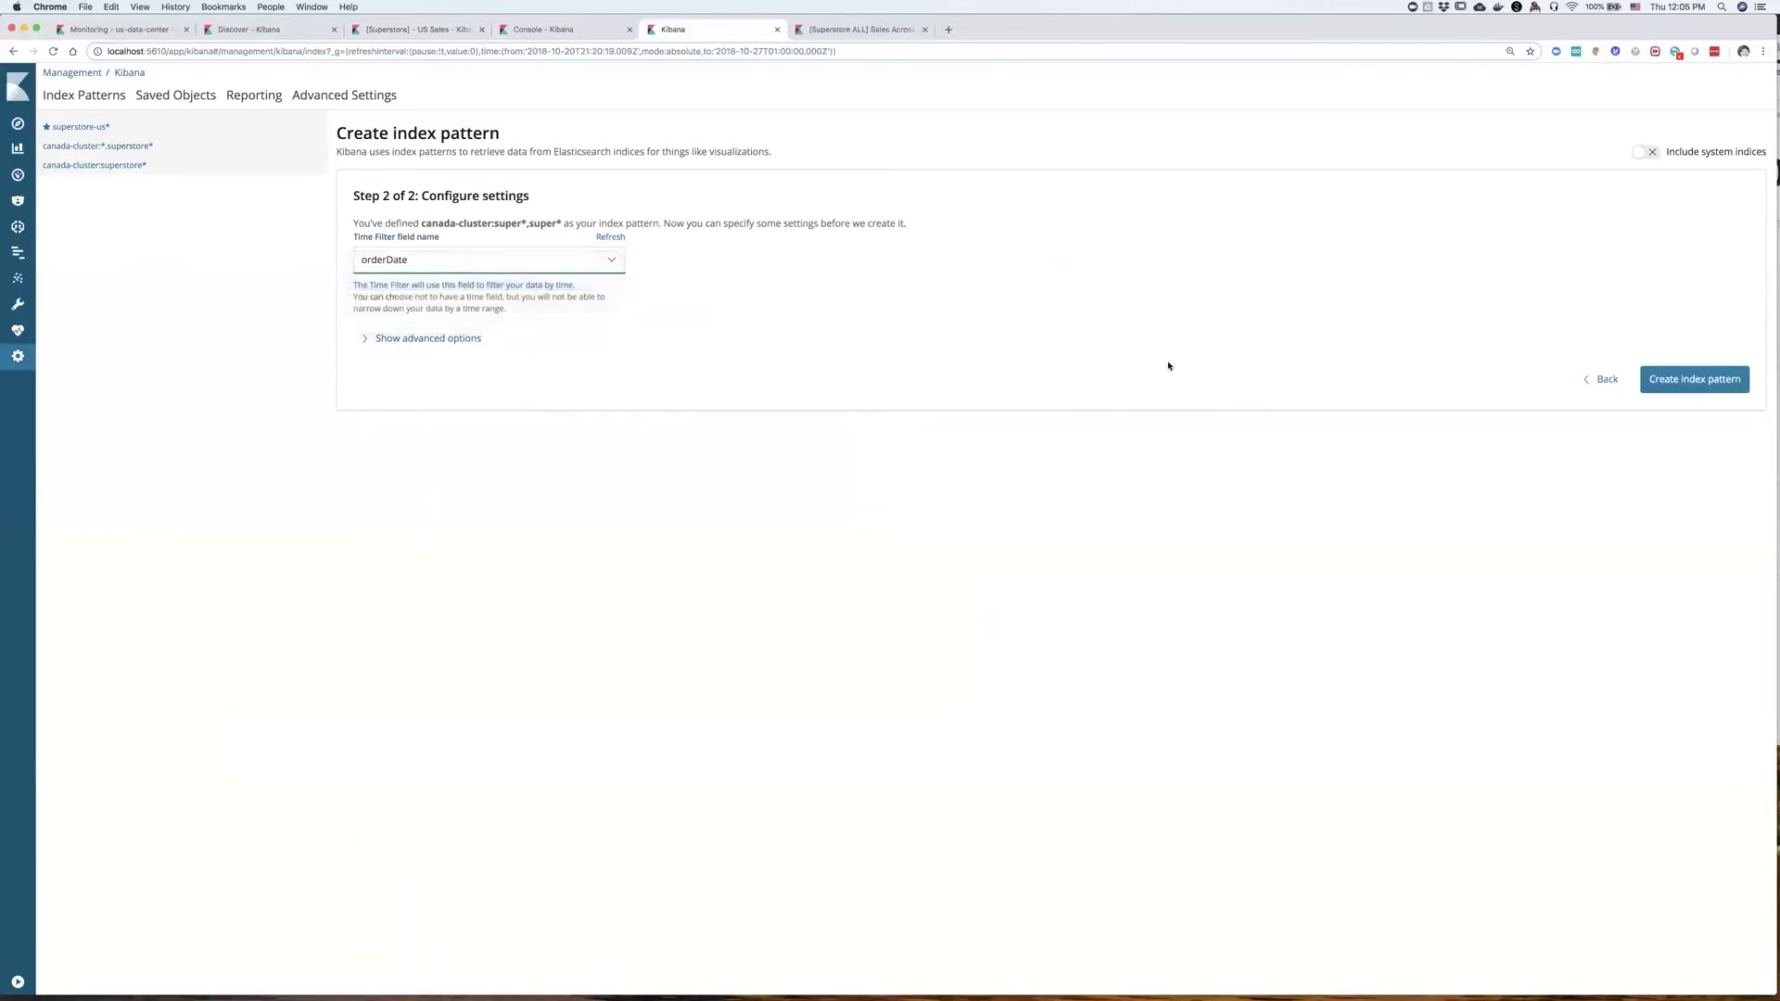
{"action": "left_click", "coordinate": [1689, 380]}
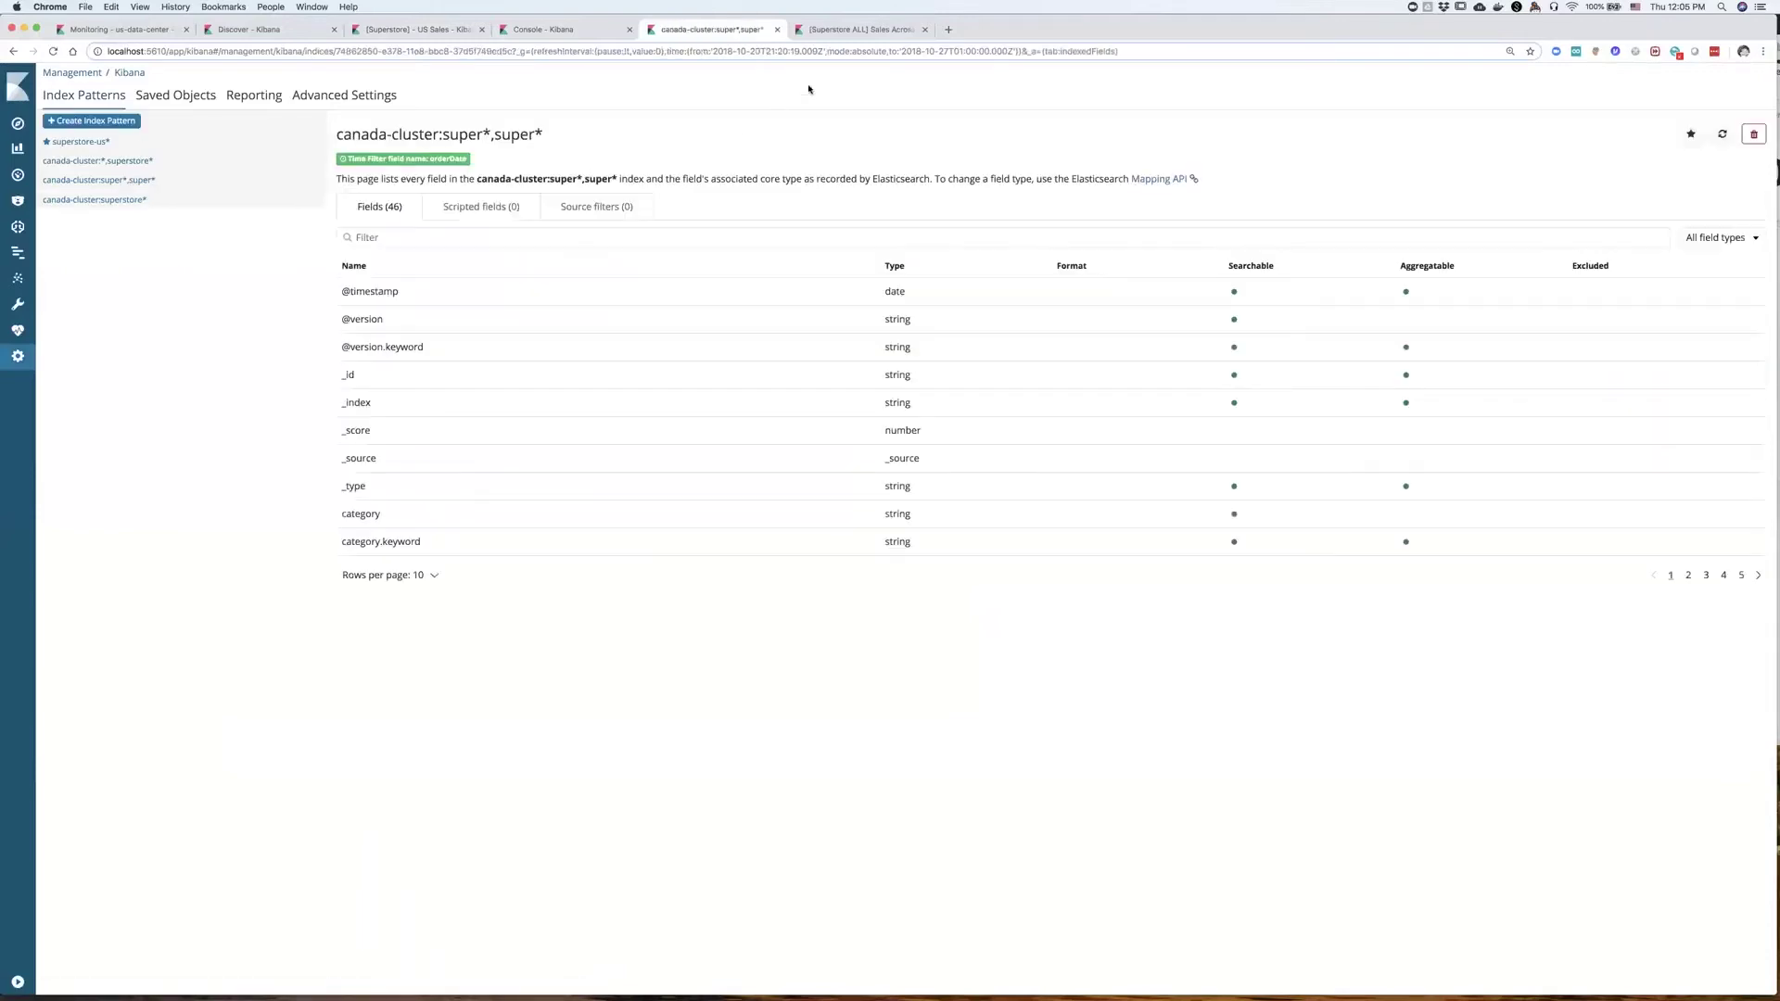
Step: Review the [Superstore ALL] Sales Across All Regions dashboard's combined US and Canadian panels
{"action": "left_click", "coordinate": [853, 31]}
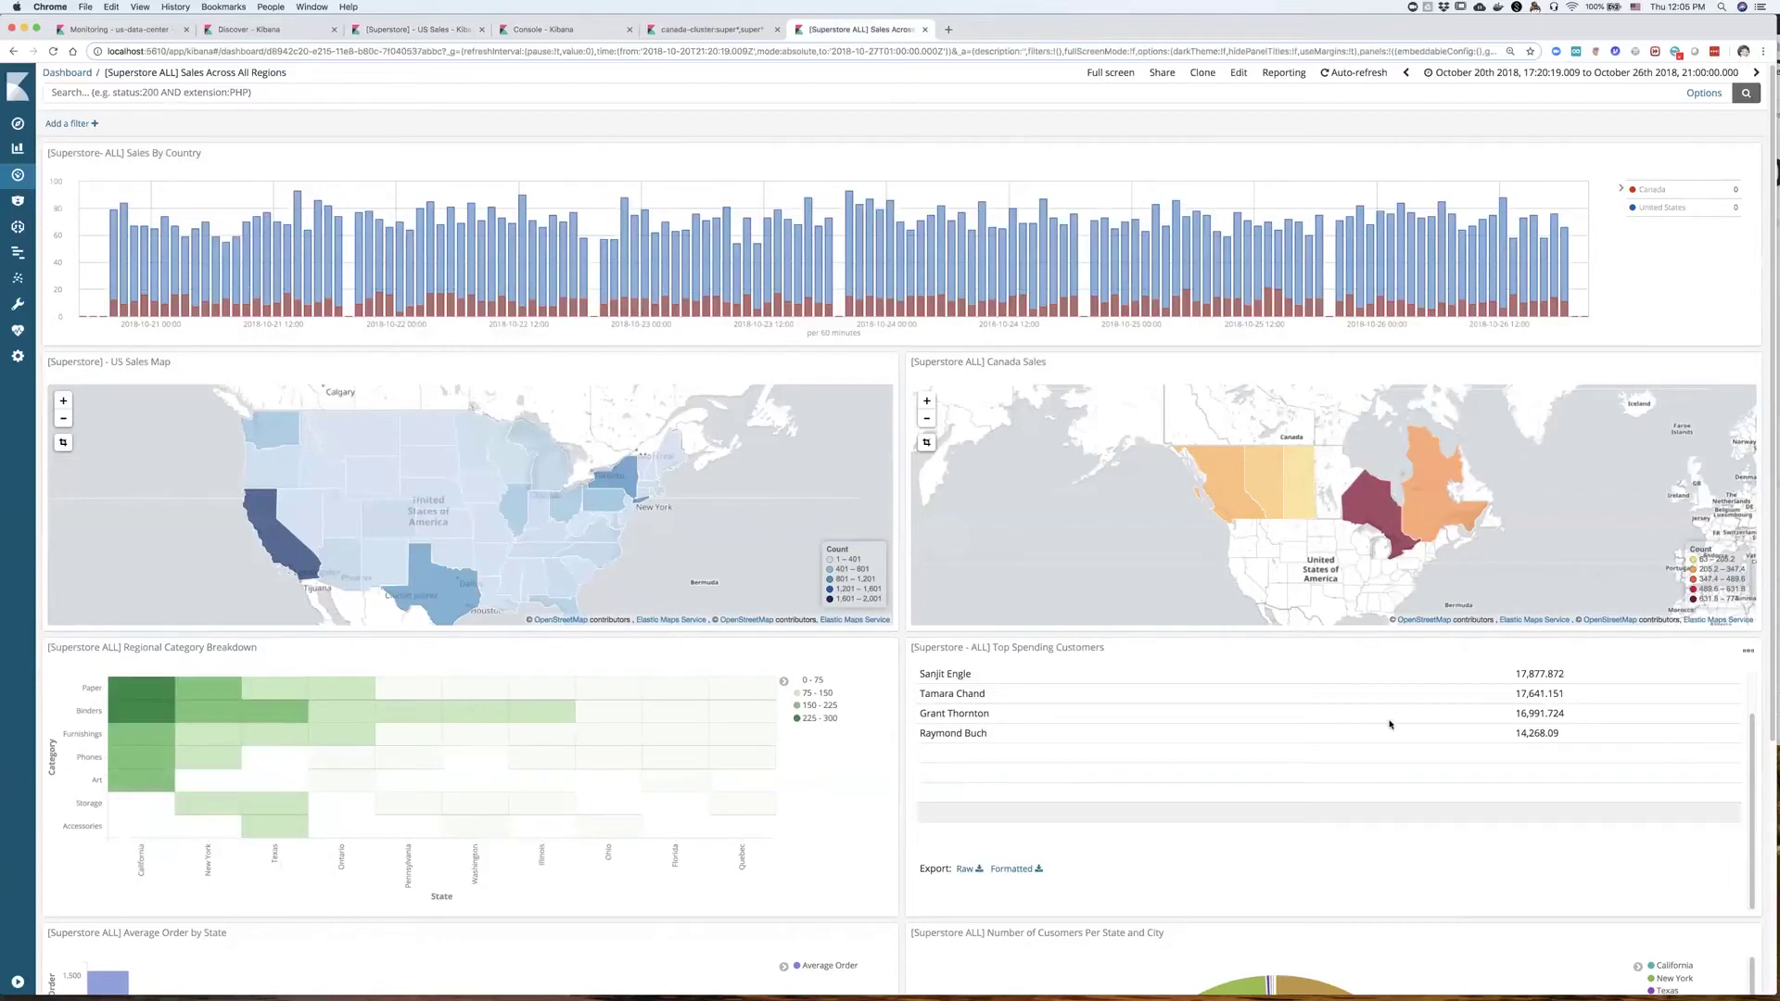
{"action": "scroll", "coordinate": [1381, 732], "scroll_direction": "up", "scroll_amount": 2}
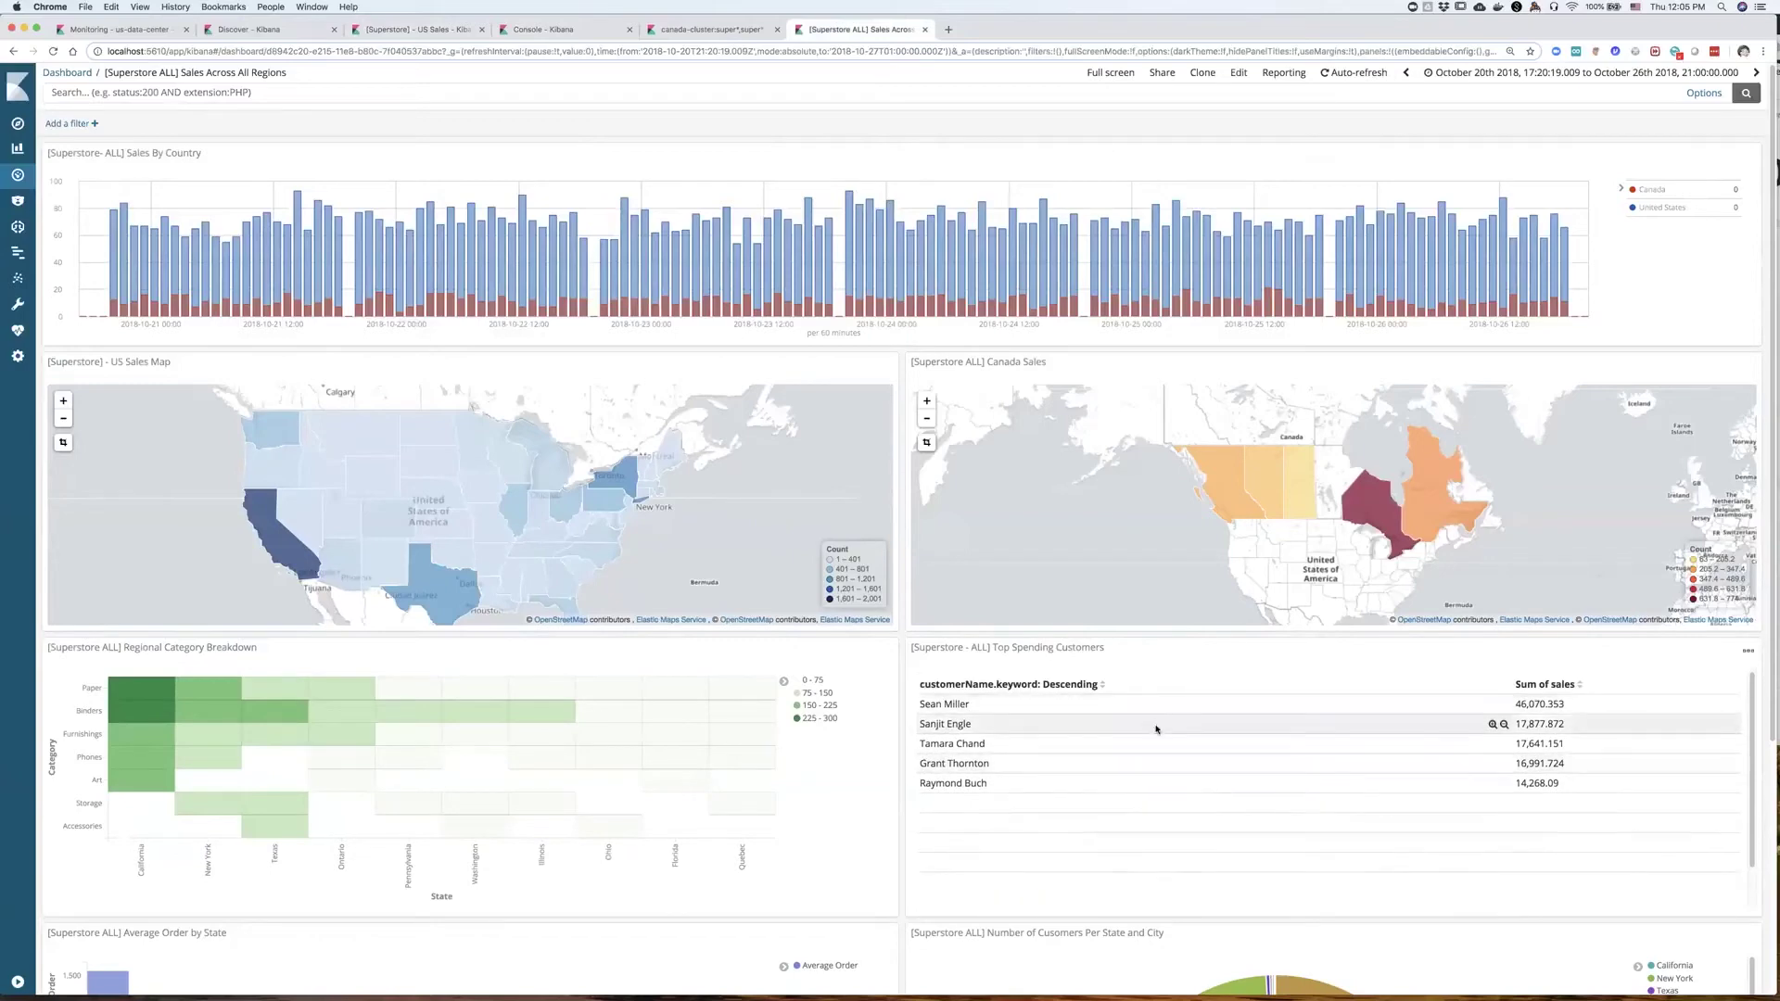
{"action": "scroll", "coordinate": [1205, 741], "scroll_direction": "down", "scroll_amount": 2}
{"action": "scroll", "coordinate": [450, 928], "scroll_direction": "down", "scroll_amount": 3}
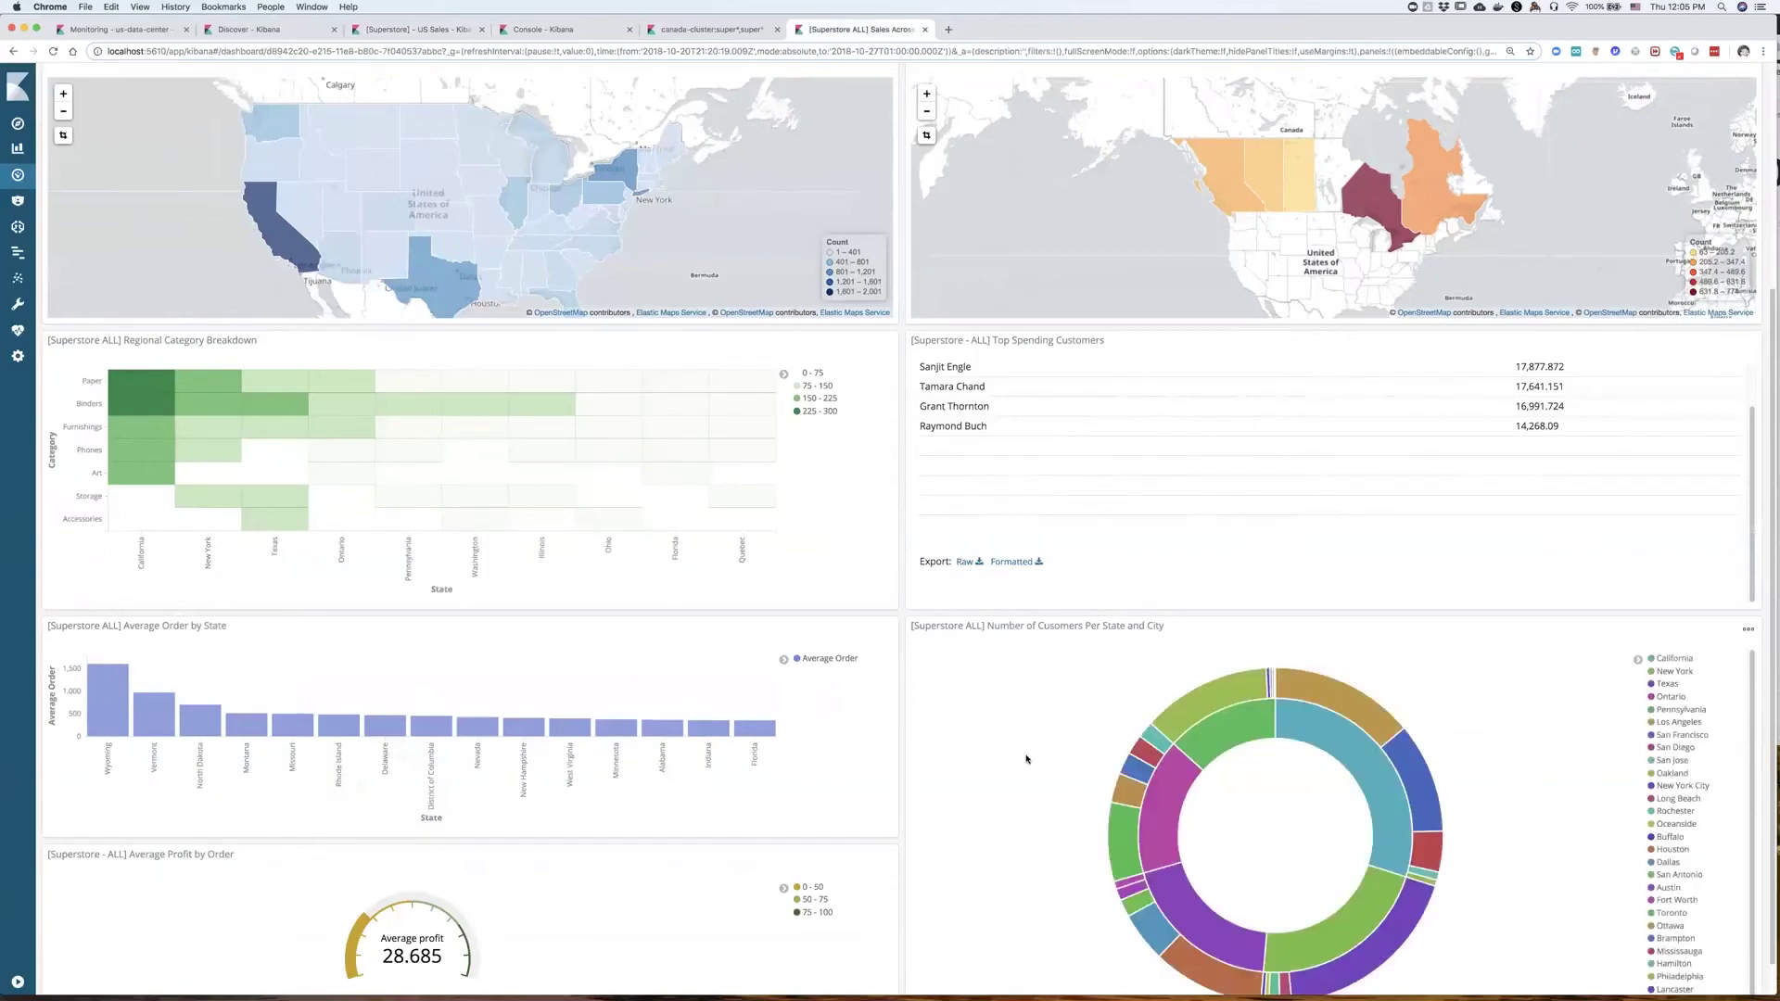
{"action": "scroll", "coordinate": [937, 815], "scroll_direction": "up", "scroll_amount": 4}
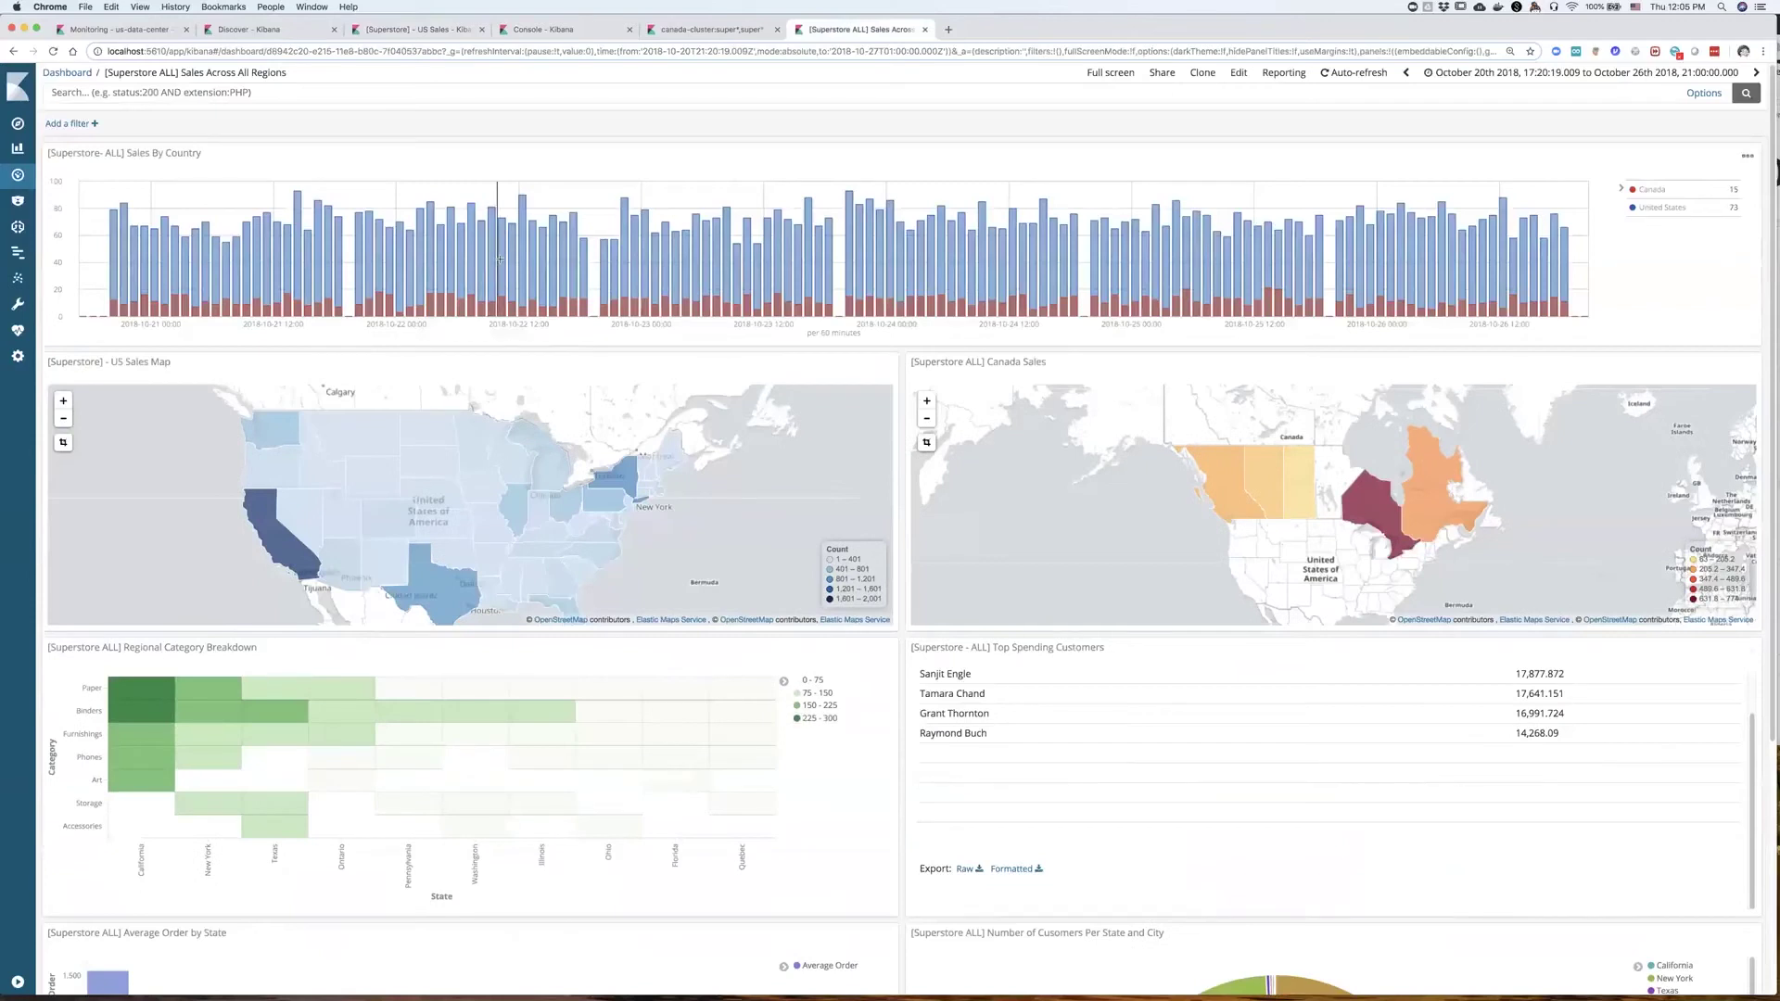
{"action": "left_click", "coordinate": [97, 124]}
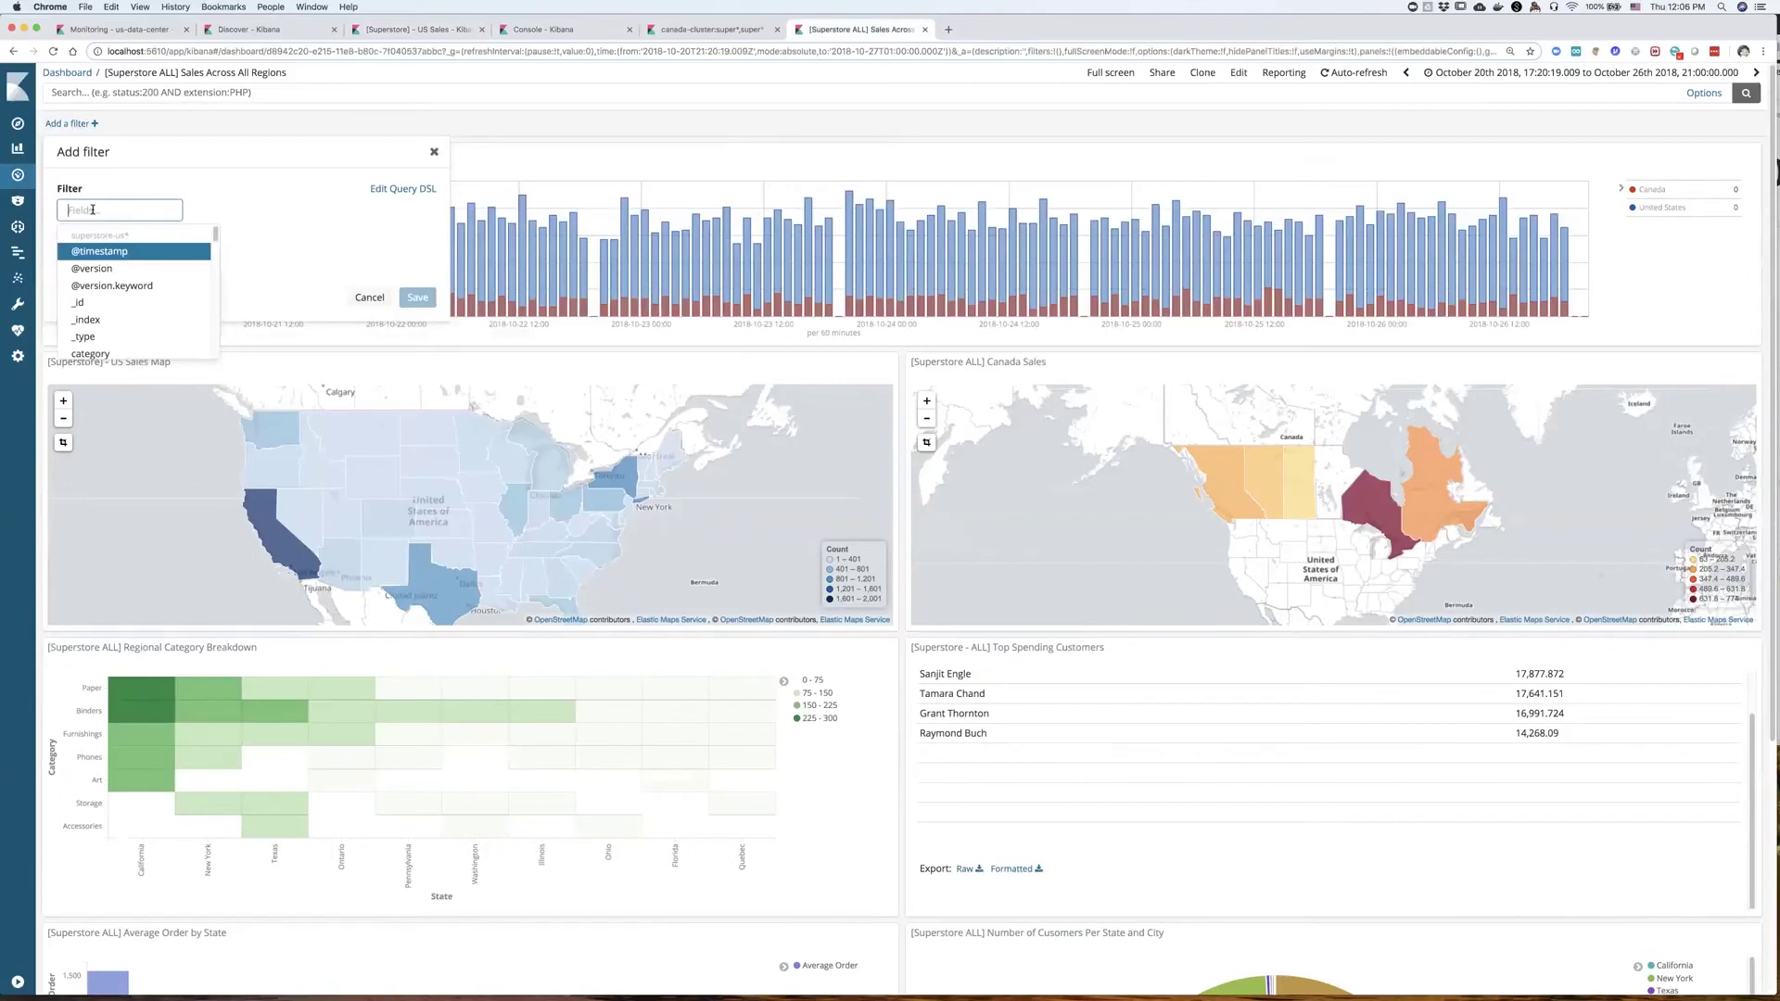
{"action": "type", "text": "countr"}
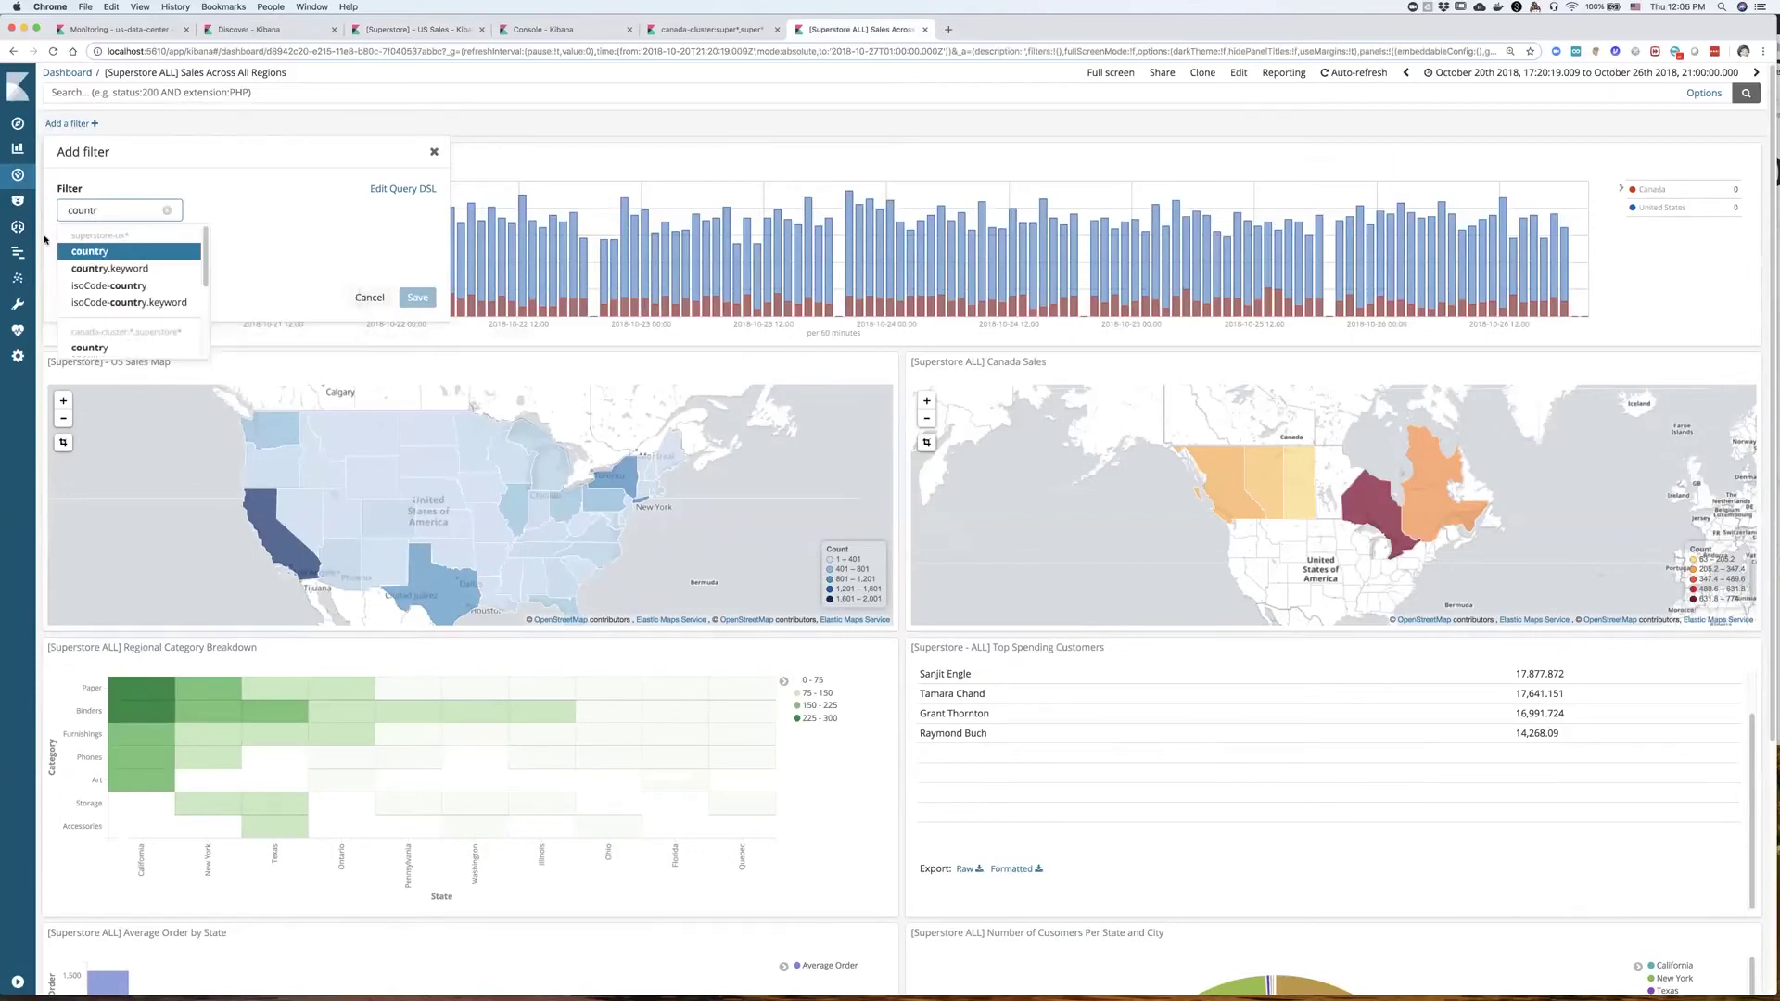
{"action": "left_click", "coordinate": [102, 268]}
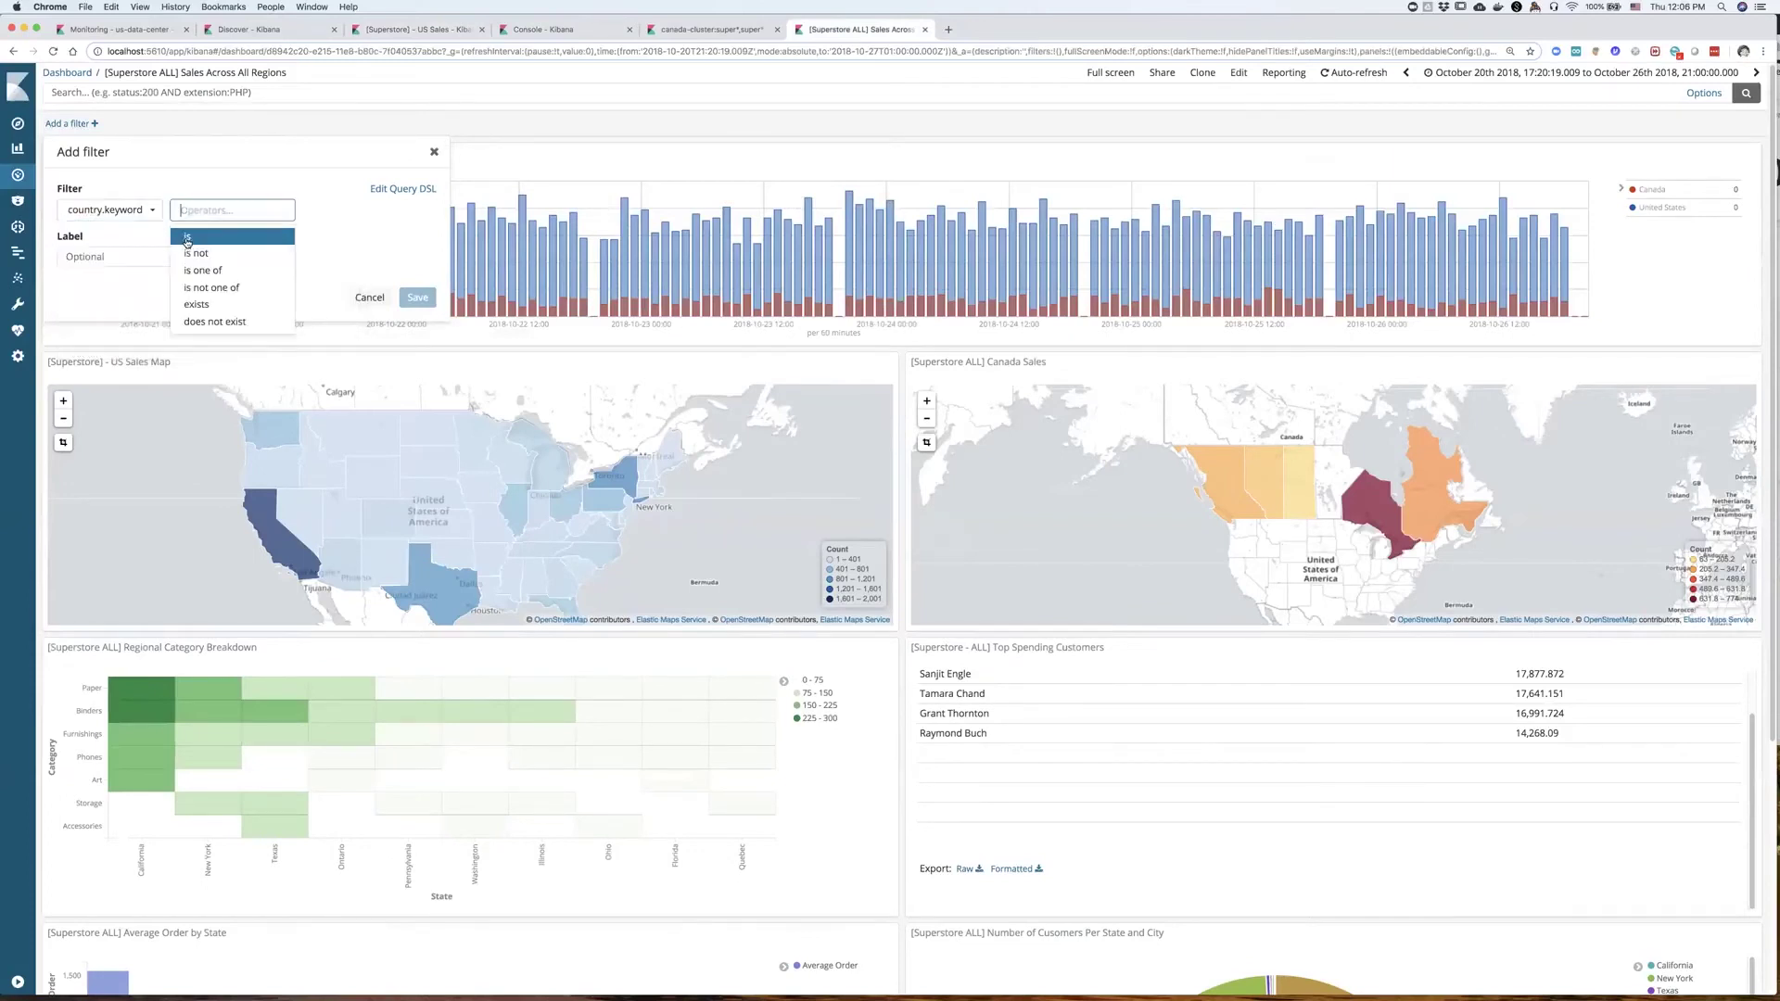
{"action": "left_click", "coordinate": [280, 236]}
{"action": "left_click", "coordinate": [280, 236]}
{"action": "left_click", "coordinate": [431, 297]}
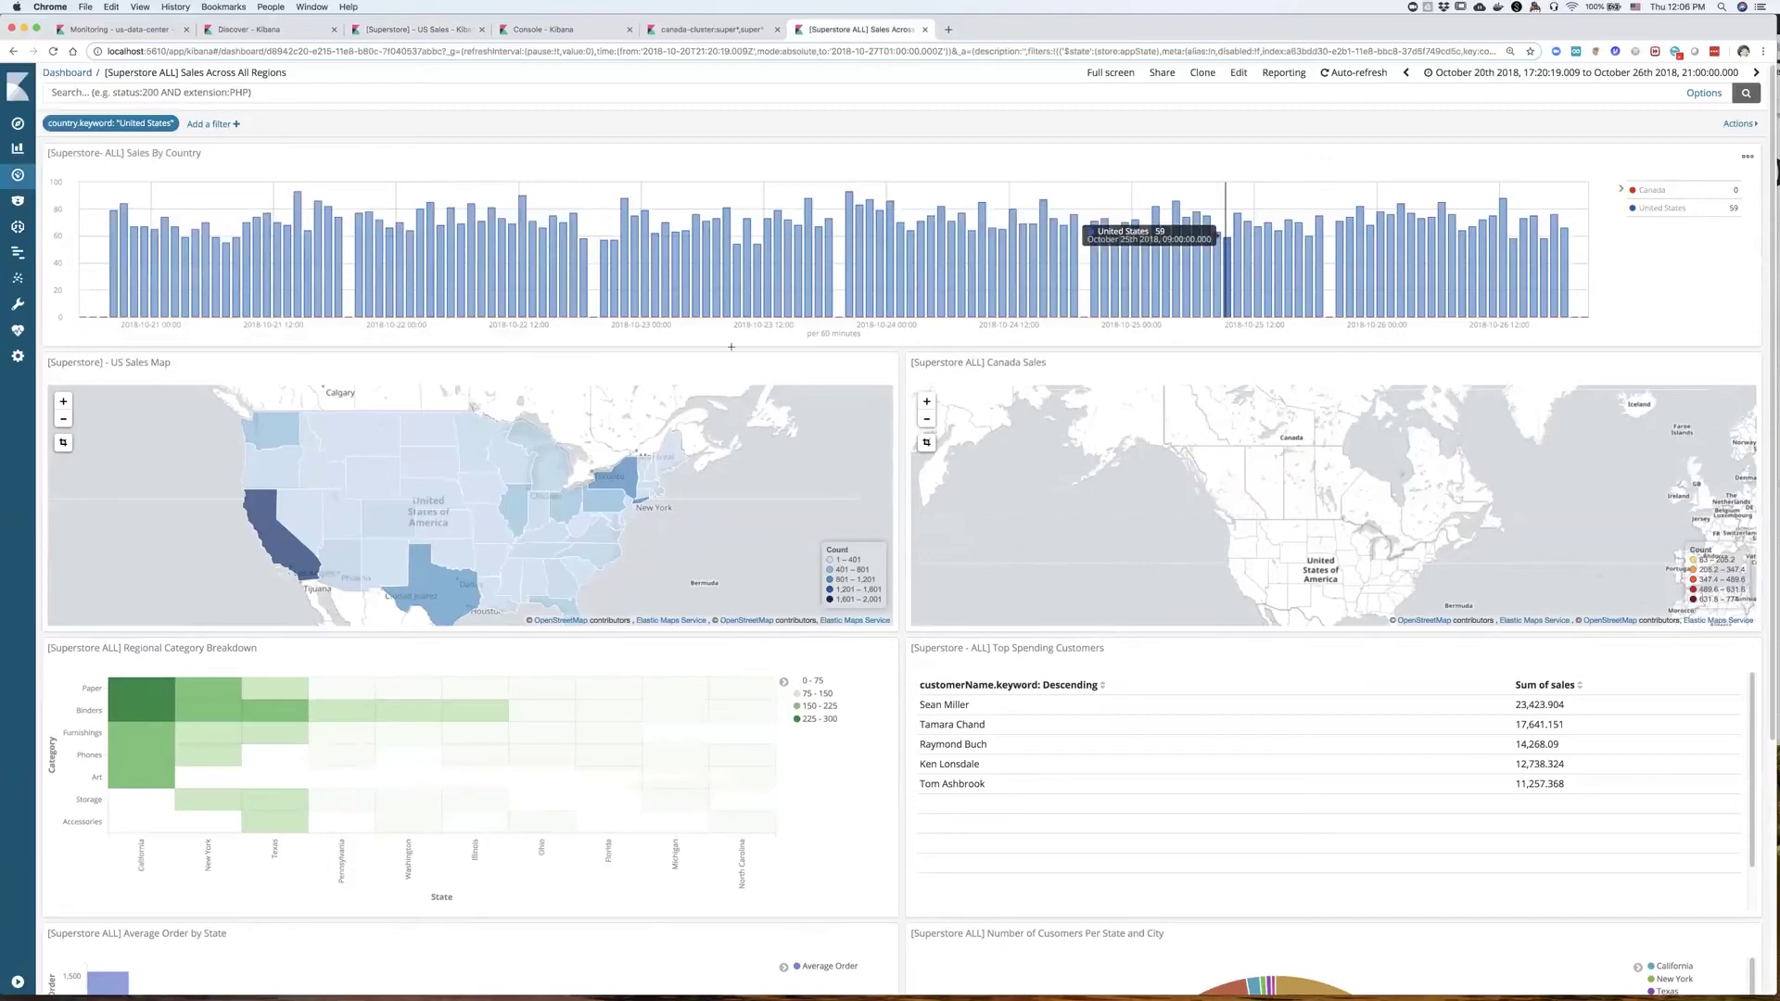
{"action": "scroll", "coordinate": [689, 394], "scroll_direction": "down", "scroll_amount": 5}
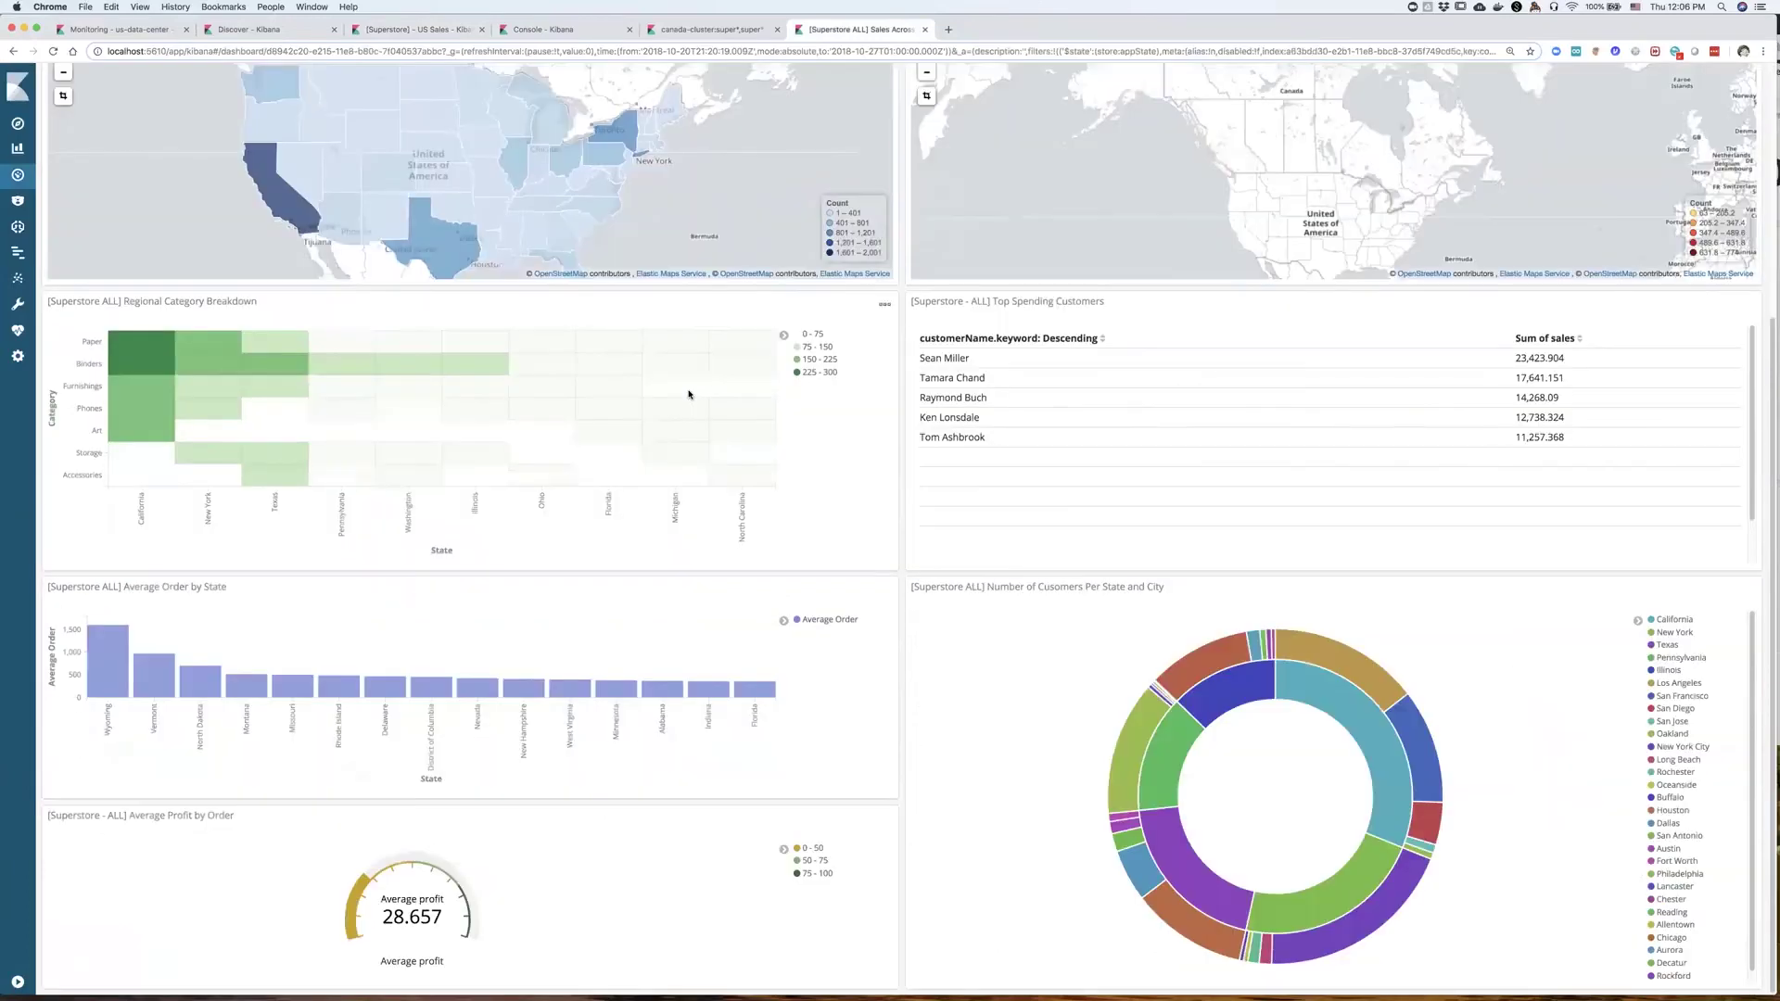
{"action": "scroll", "coordinate": [689, 394], "scroll_direction": "up", "scroll_amount": 5}
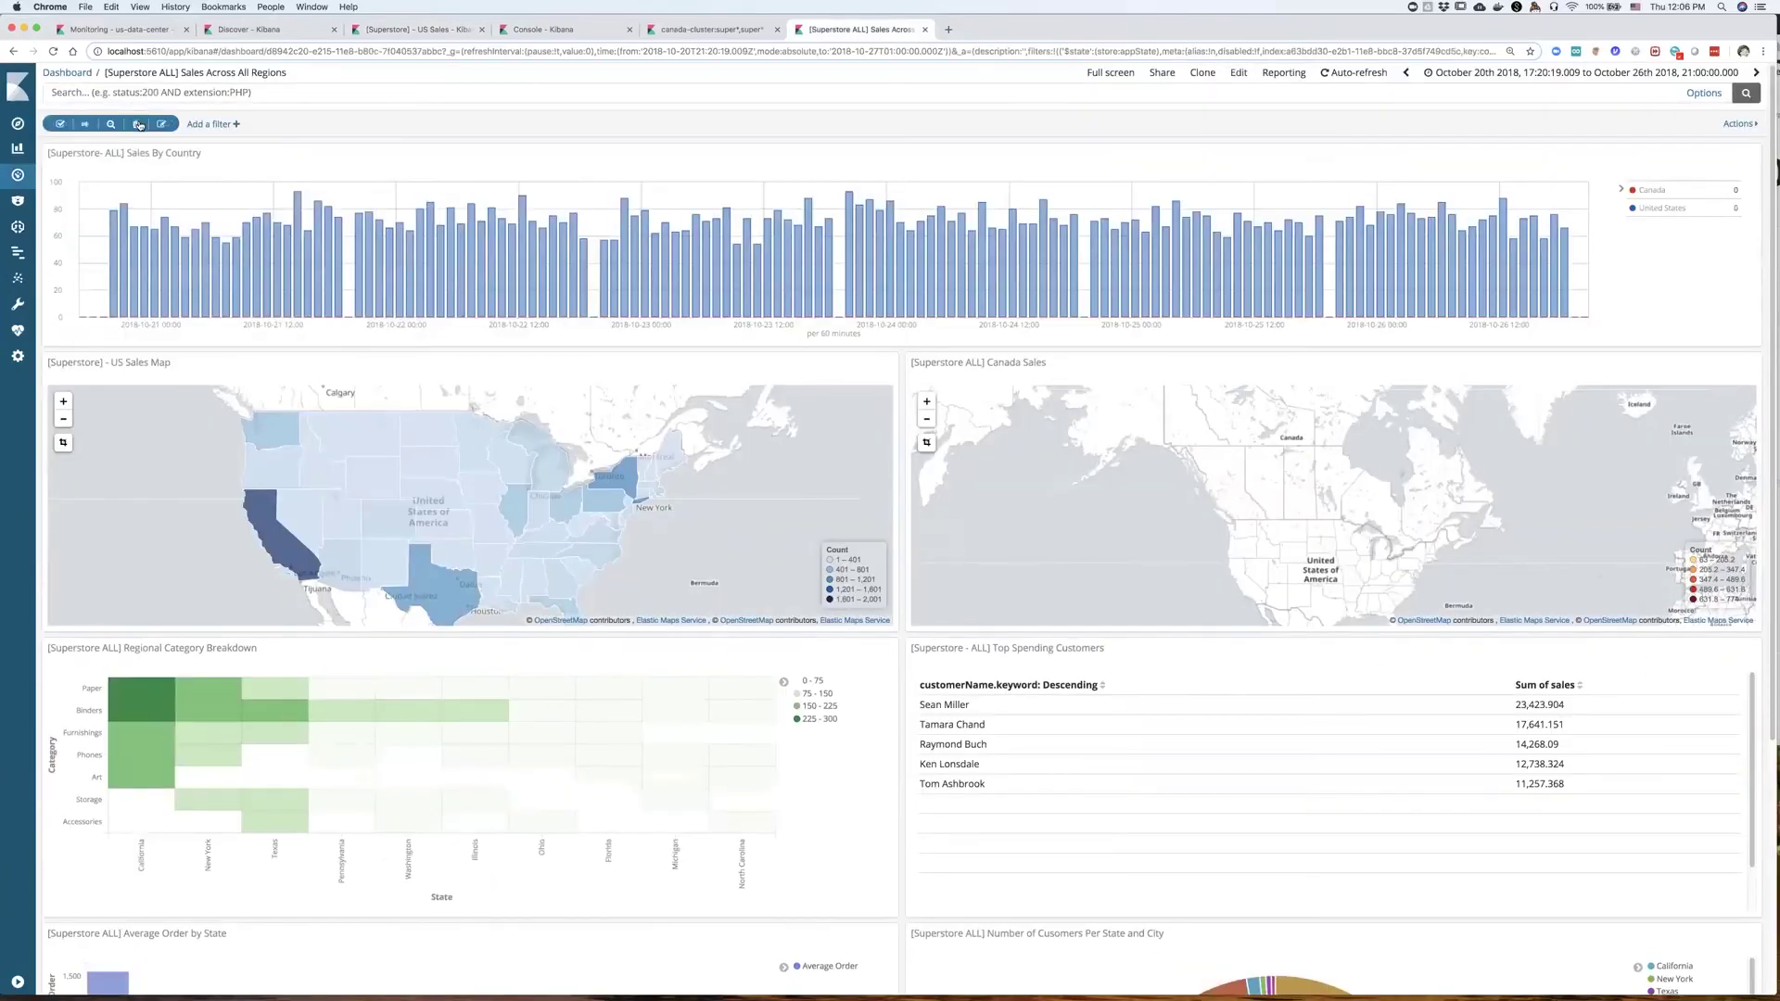
{"action": "left_click", "coordinate": [139, 124]}
{"action": "mouse_move", "coordinate": [1378, 501]}
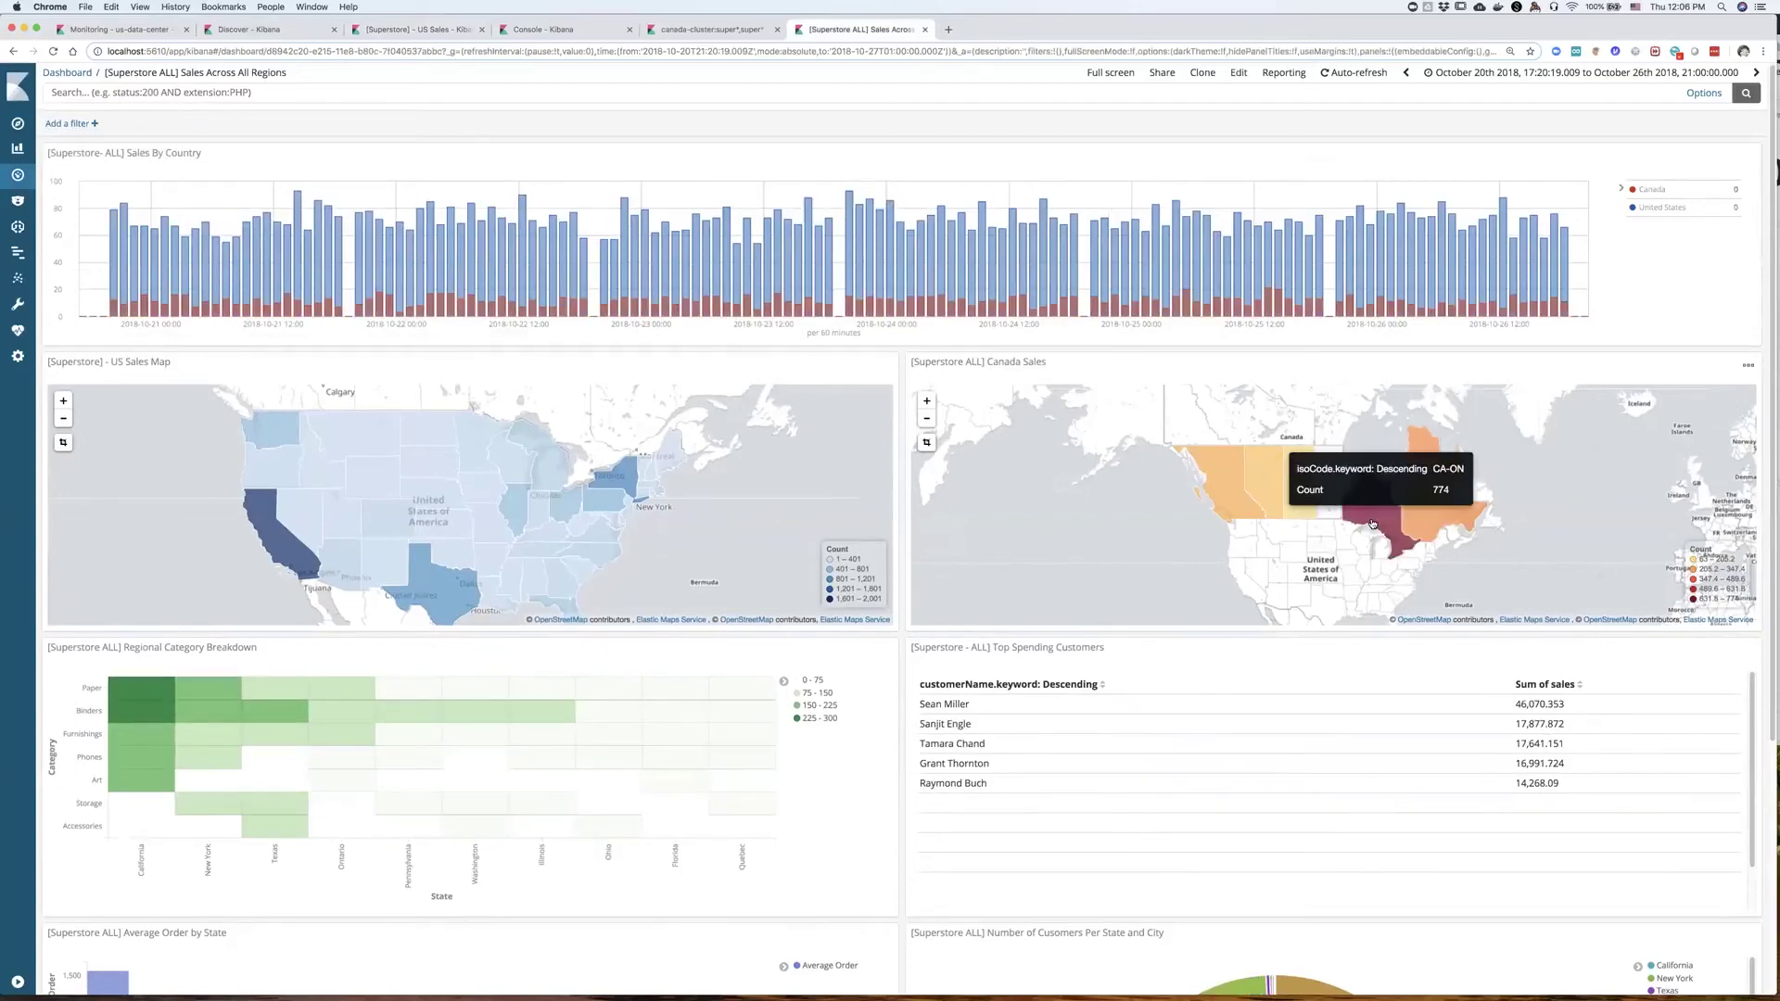
{"action": "left_click", "coordinate": [1372, 525]}
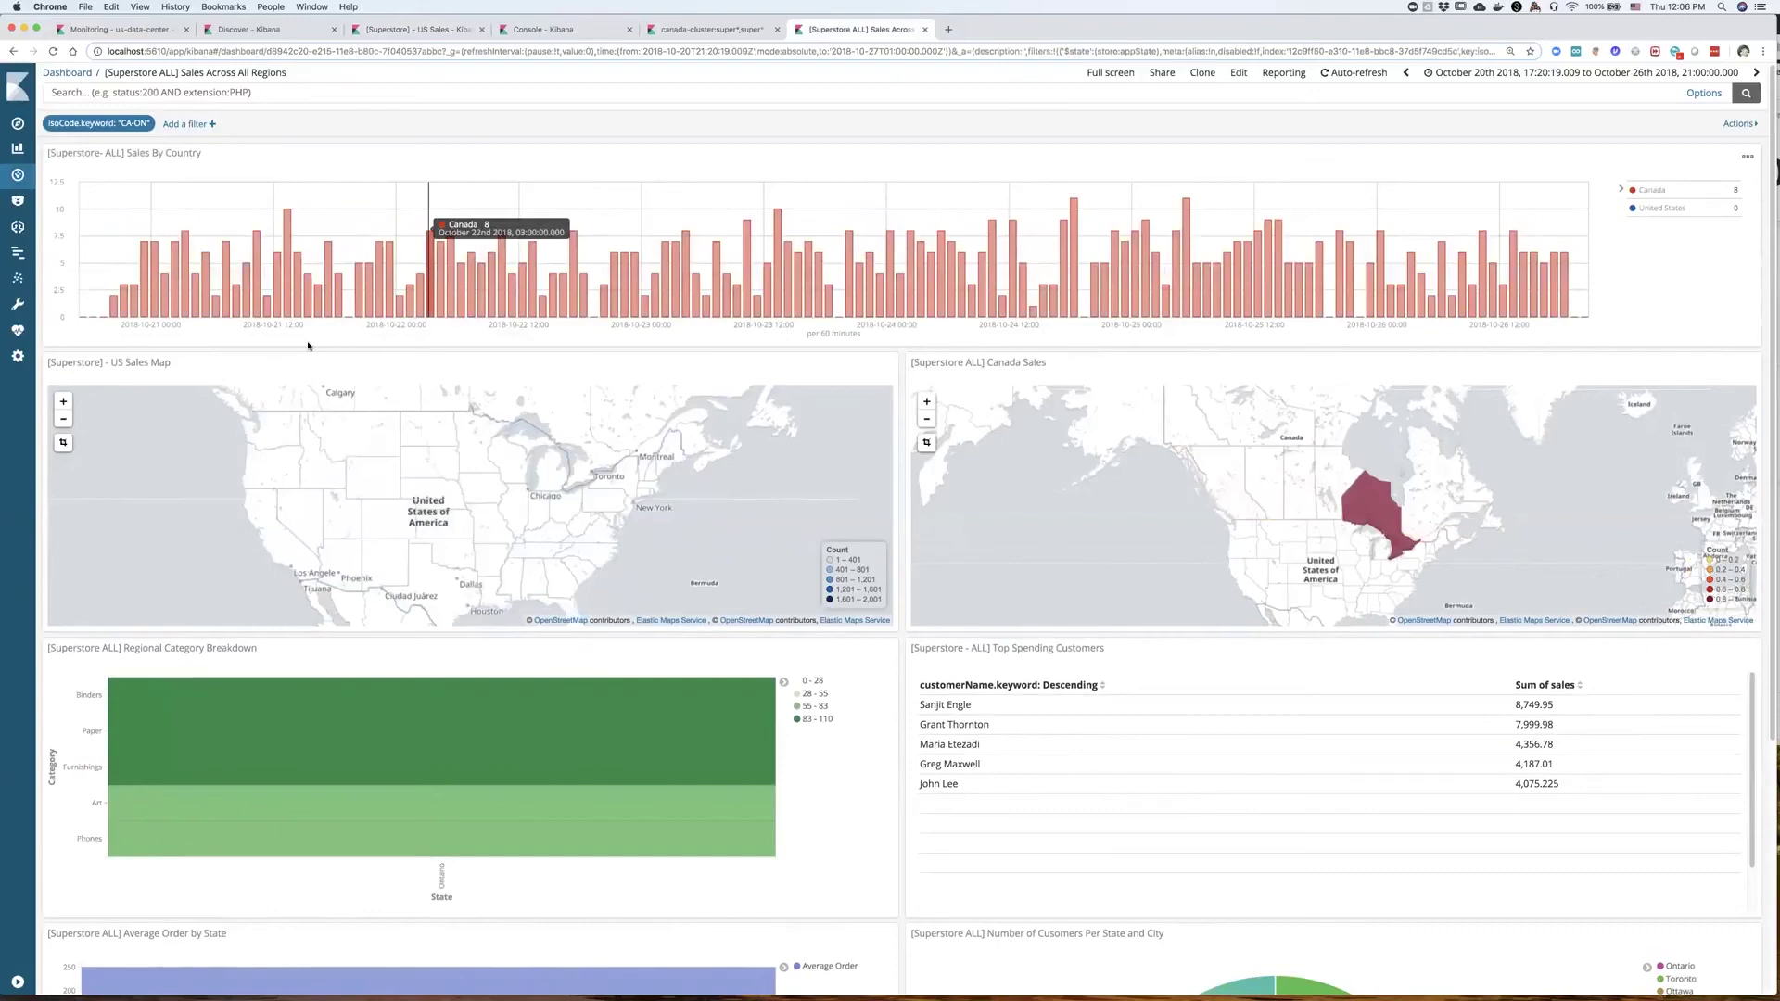
{"action": "scroll", "coordinate": [444, 312], "scroll_direction": "down", "scroll_amount": 2}
{"action": "scroll", "coordinate": [444, 311], "scroll_direction": "down", "scroll_amount": 5}
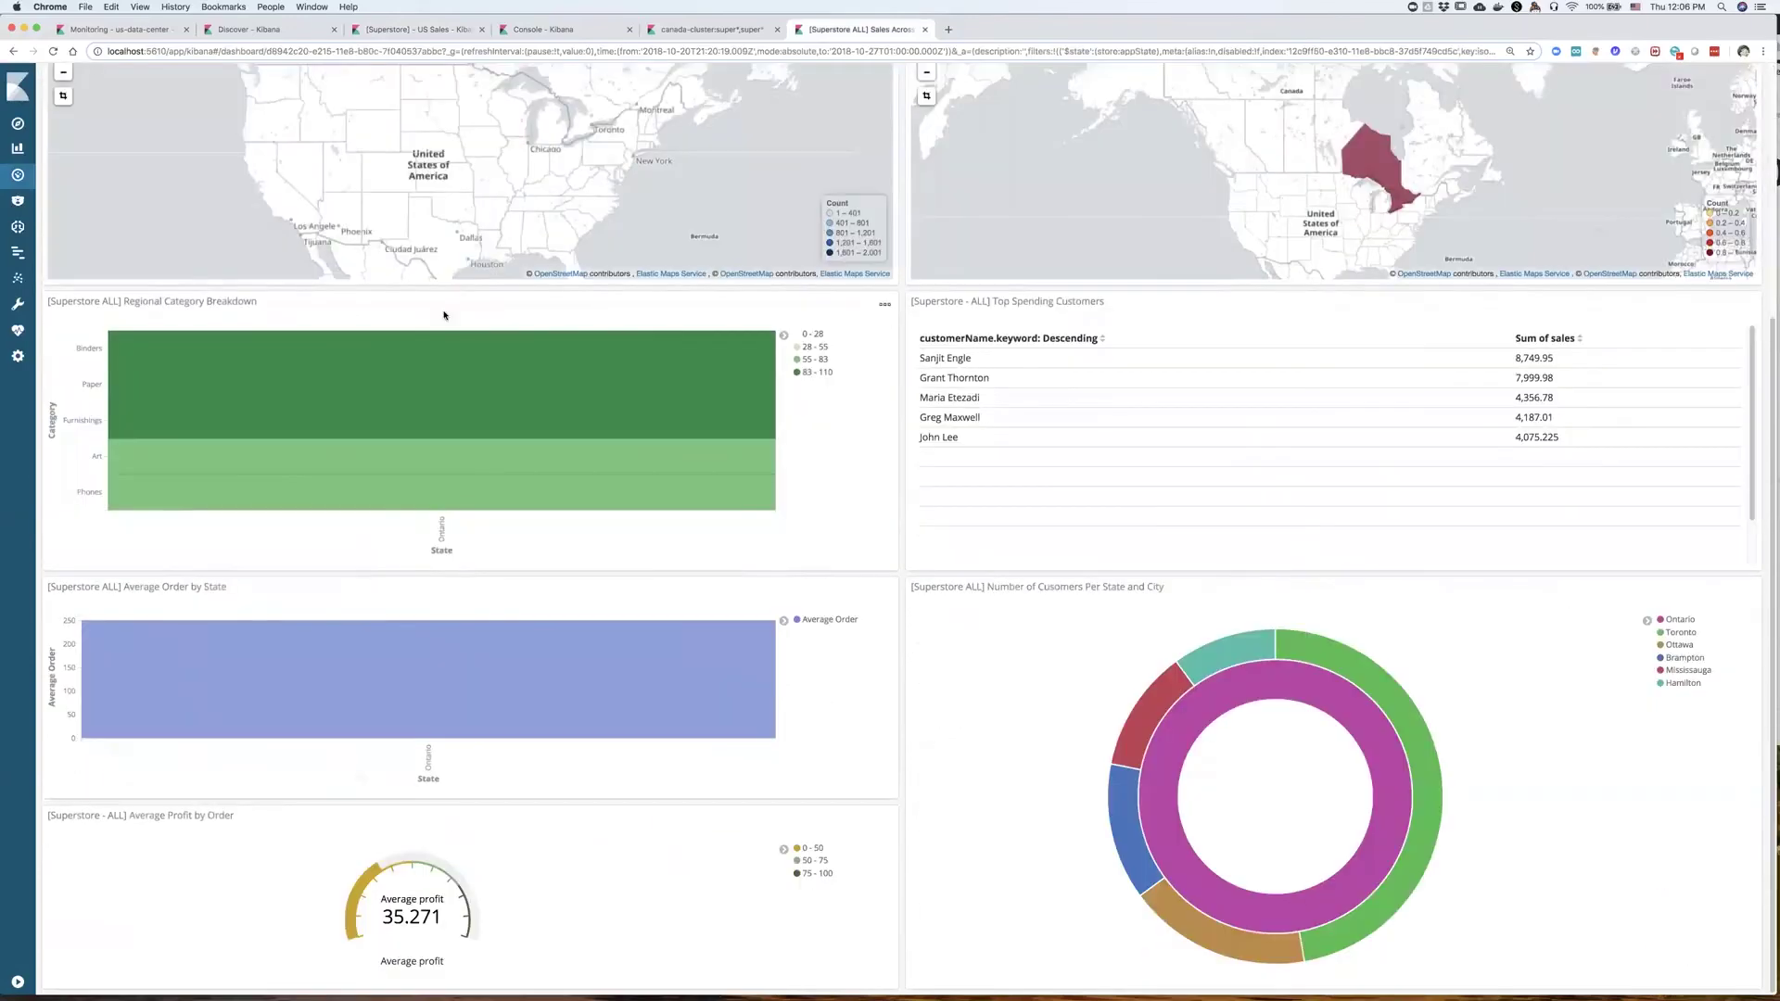
{"action": "scroll", "coordinate": [448, 317], "scroll_direction": "up", "scroll_amount": 7}
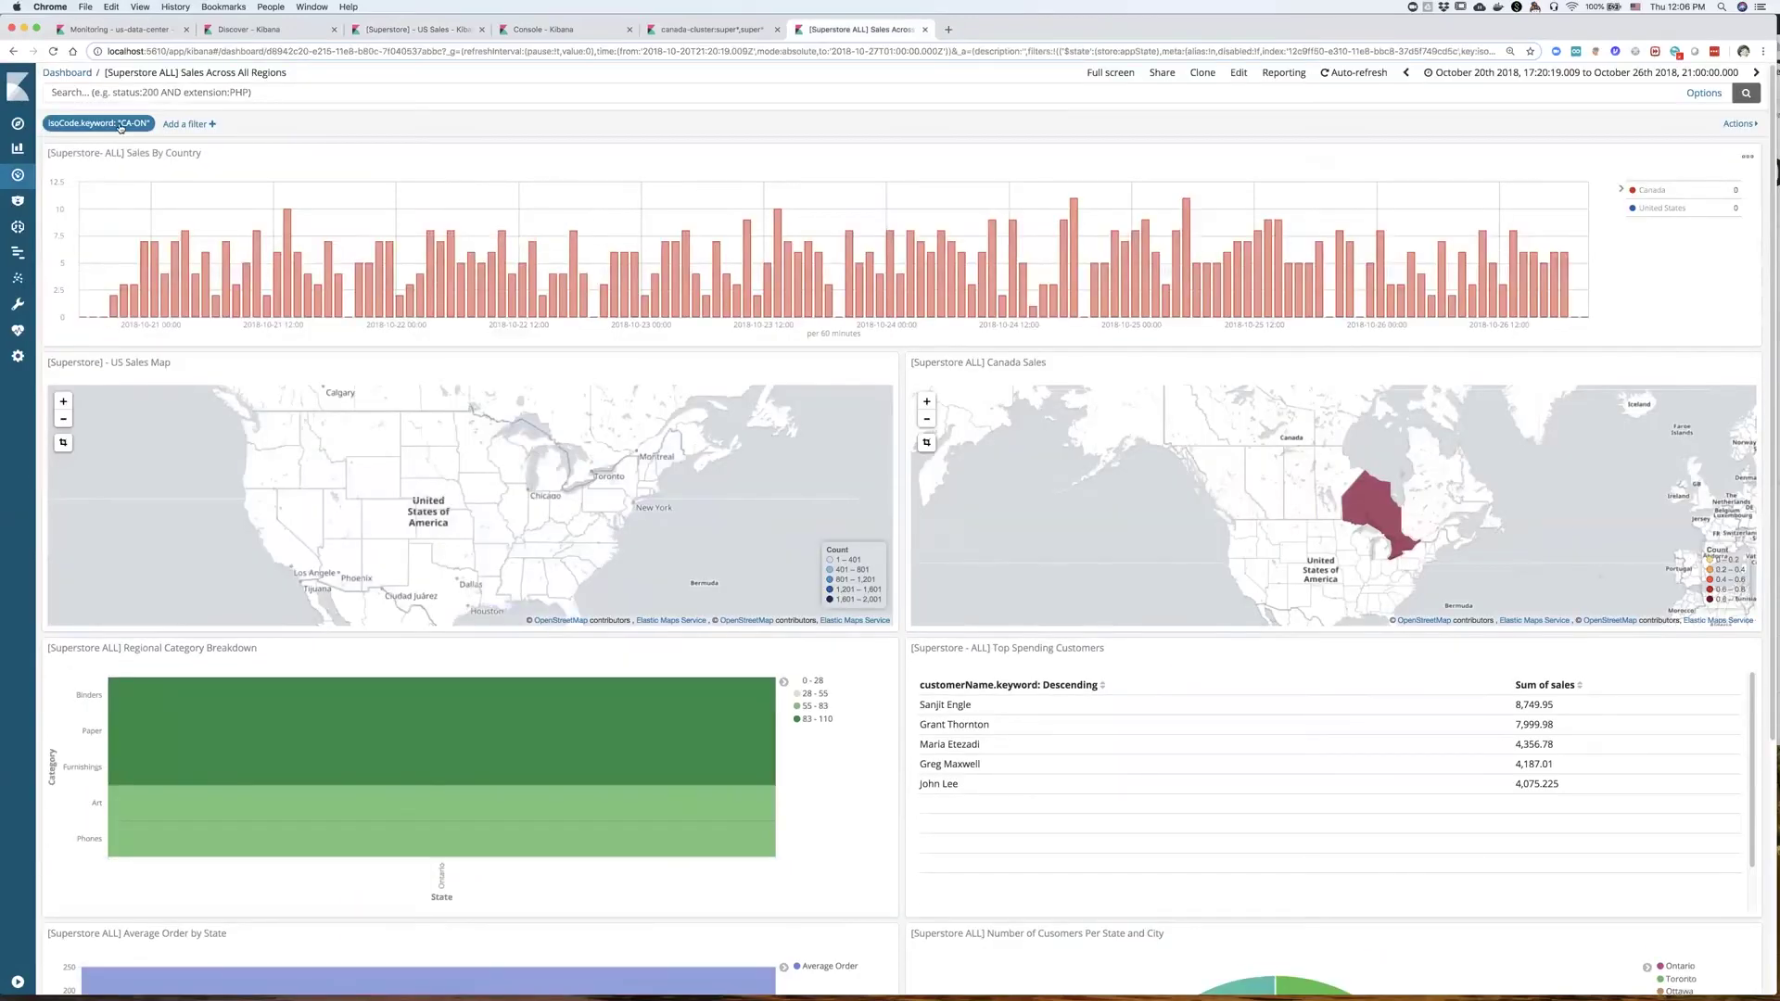
{"action": "left_click", "coordinate": [121, 126]}
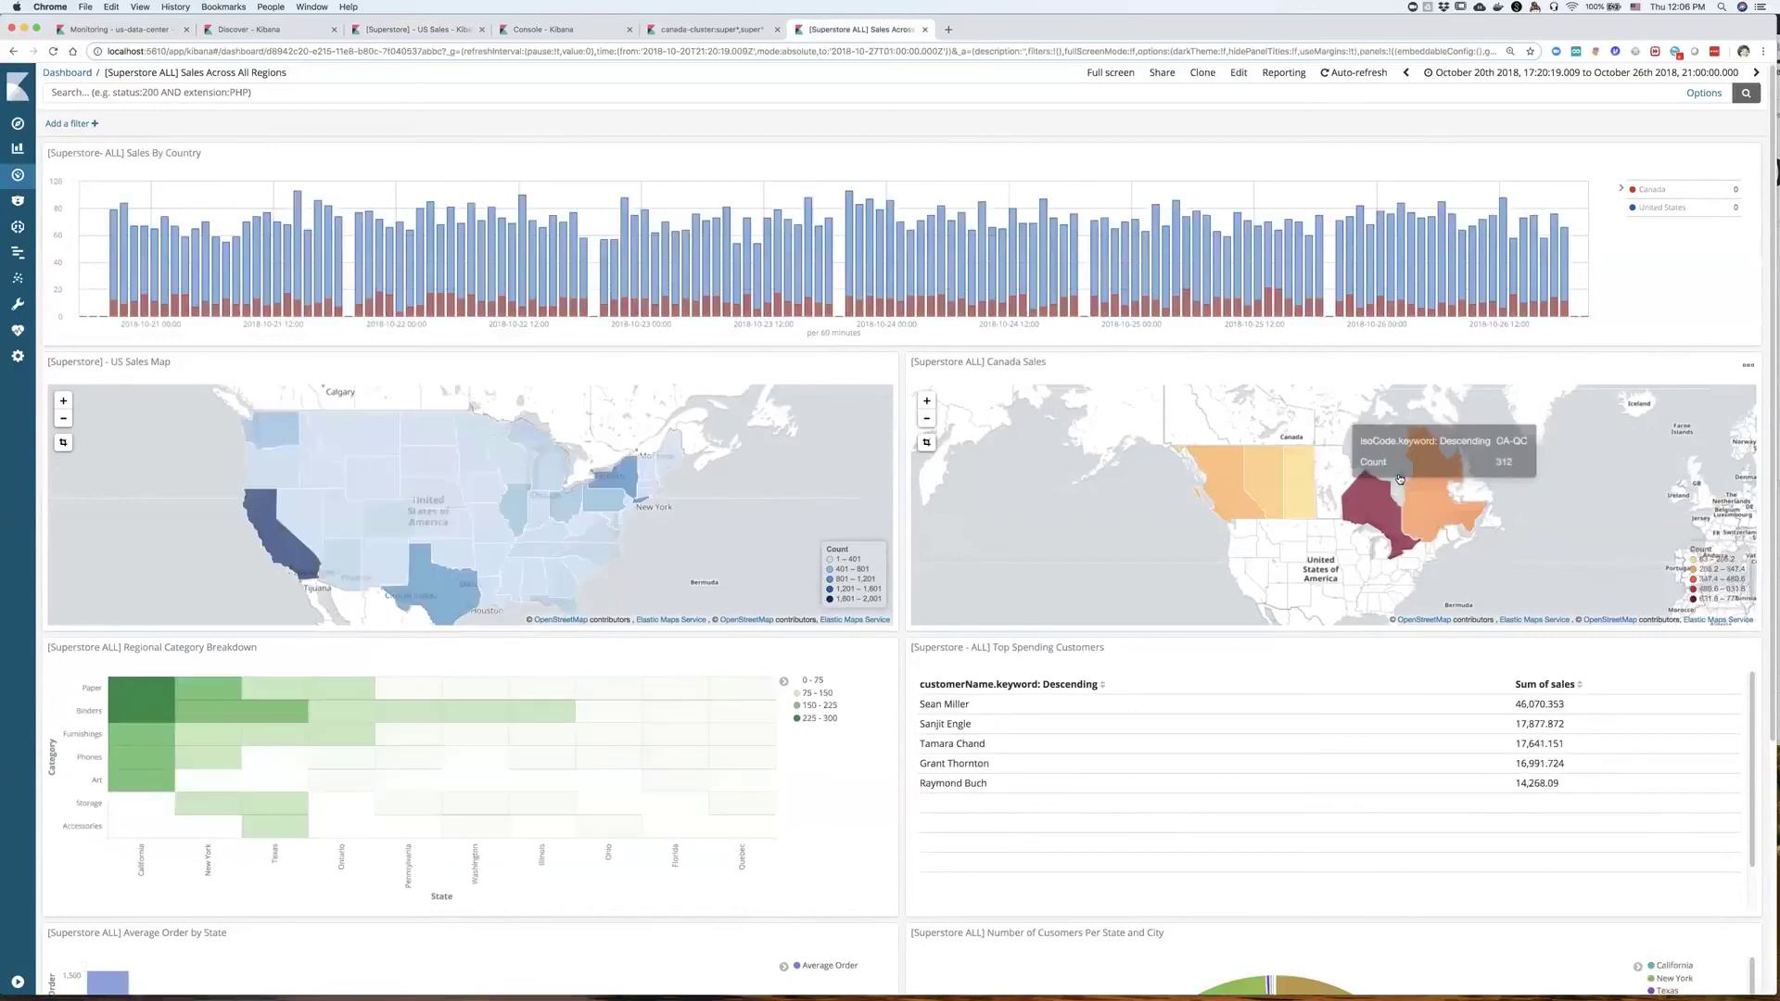
{"action": "scroll", "coordinate": [1500, 598], "scroll_direction": "down", "scroll_amount": 6}
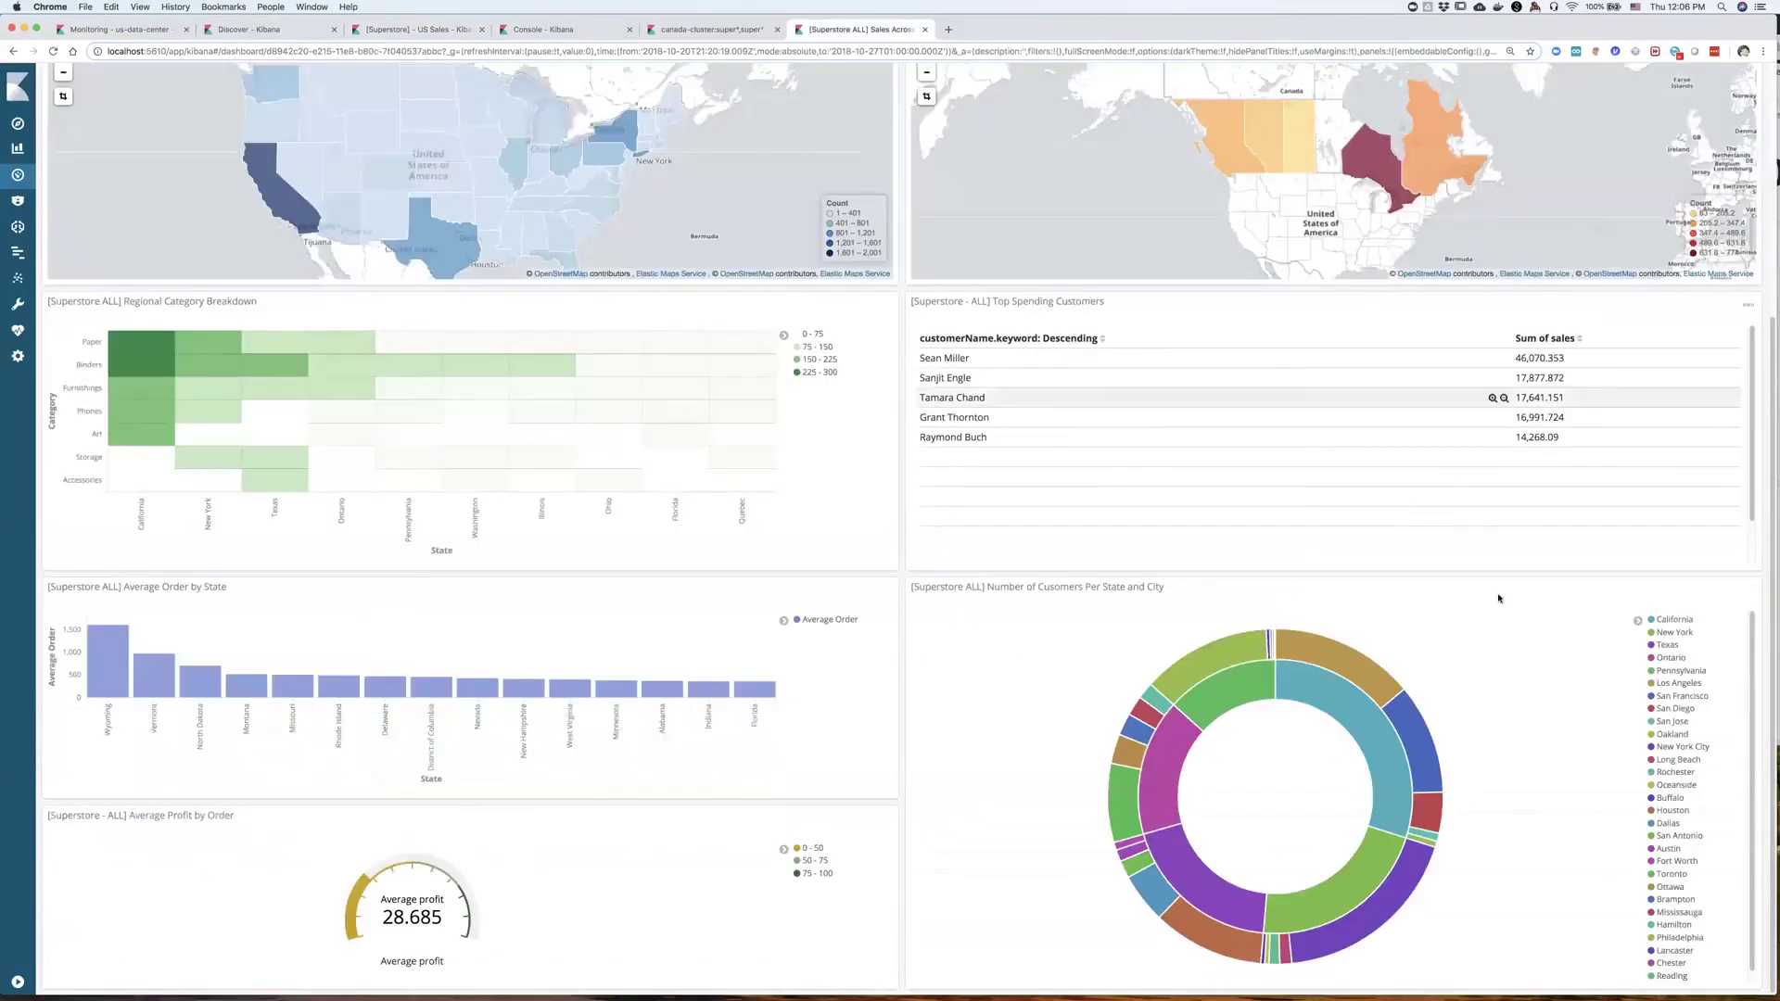
{"action": "left_click", "coordinate": [1661, 697]}
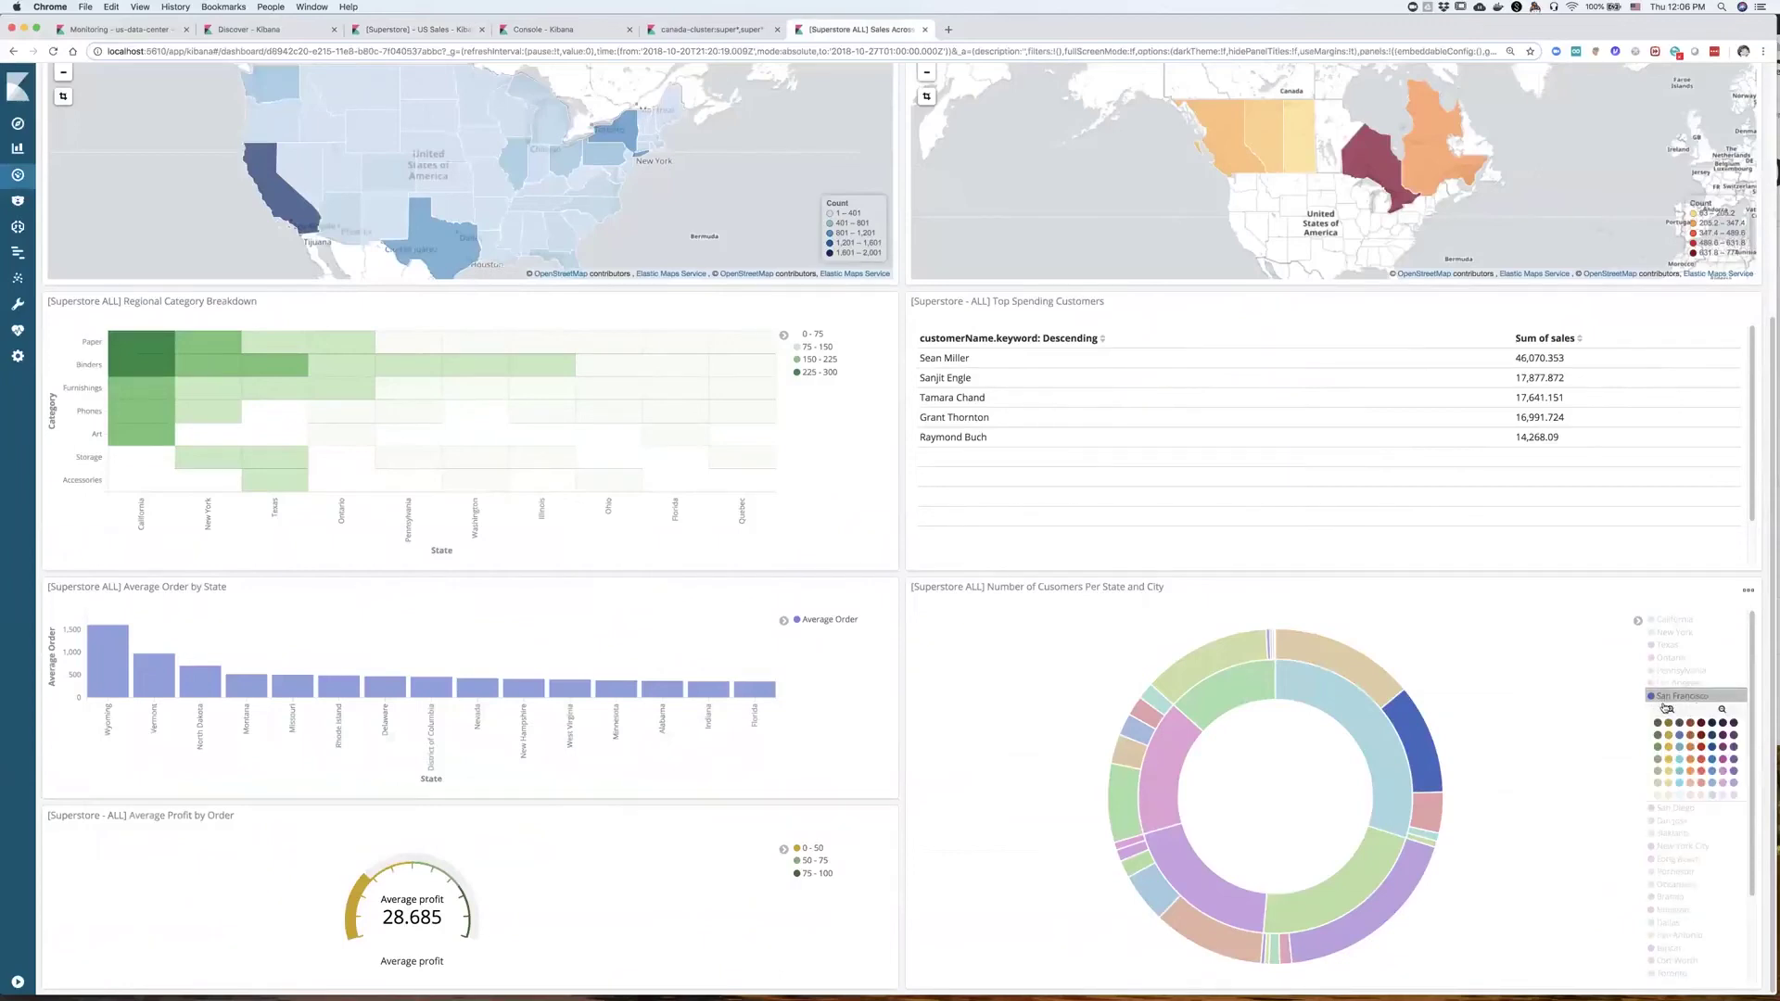
{"action": "left_click", "coordinate": [1672, 711]}
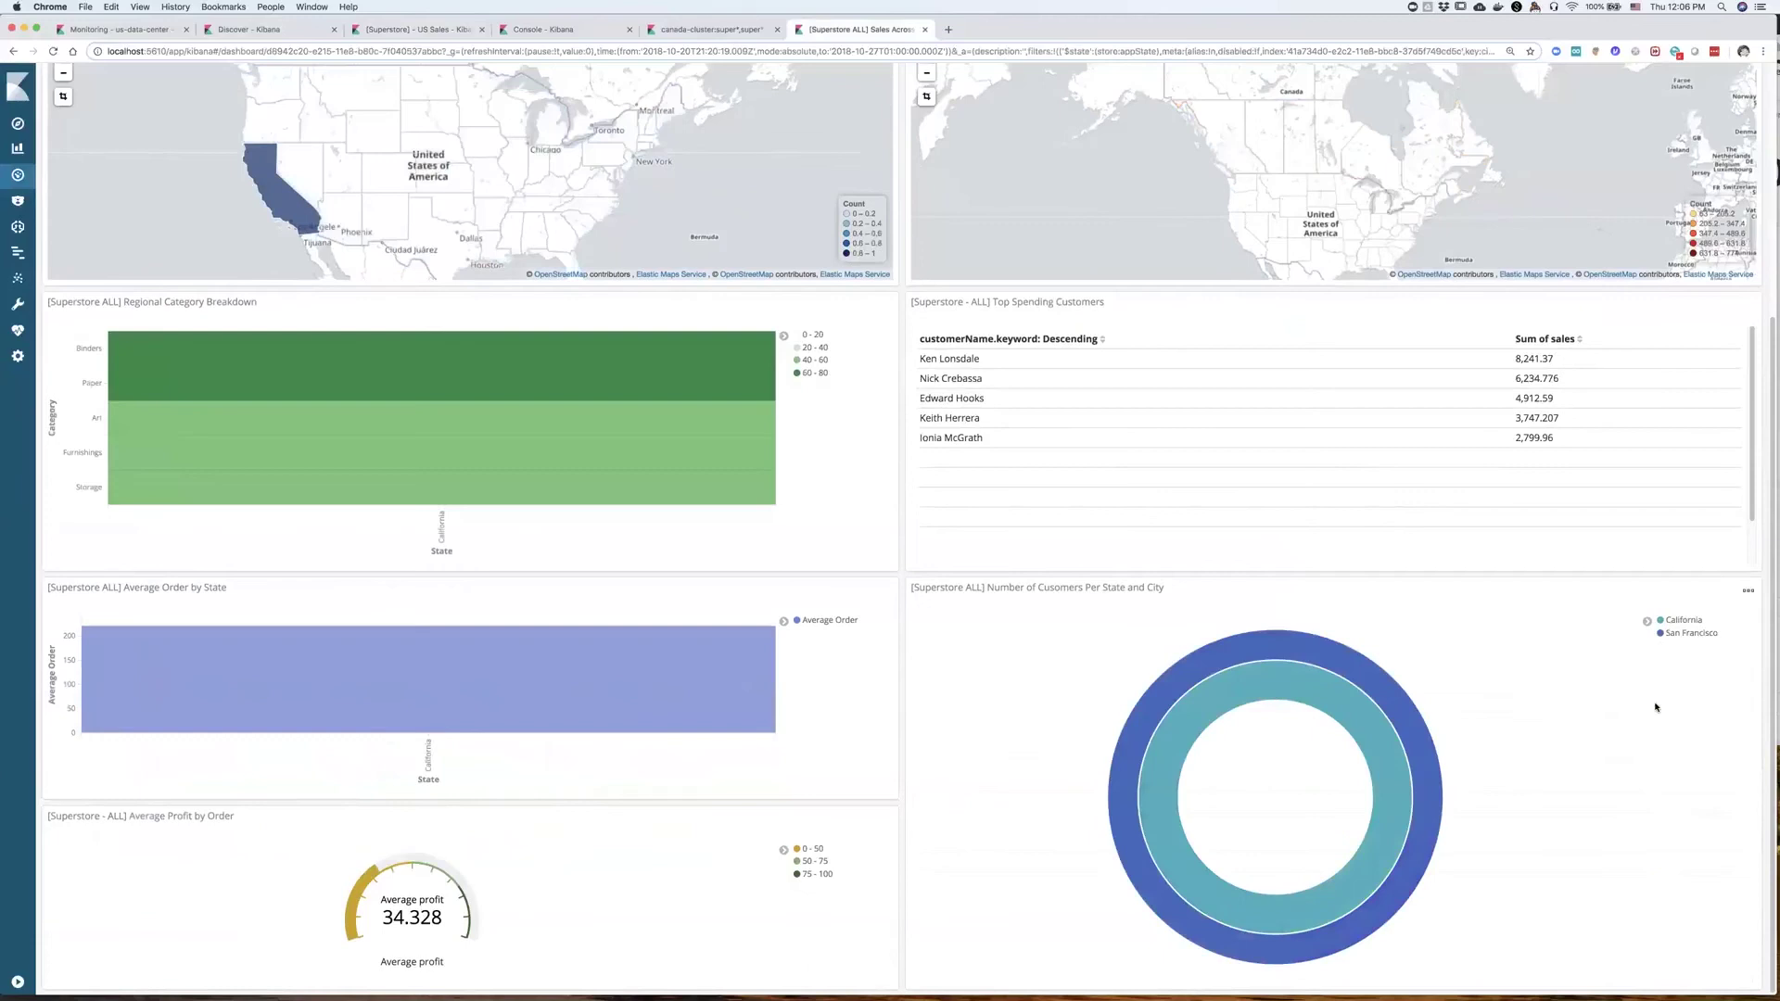
{"action": "scroll", "coordinate": [859, 524], "scroll_direction": "up", "scroll_amount": 4}
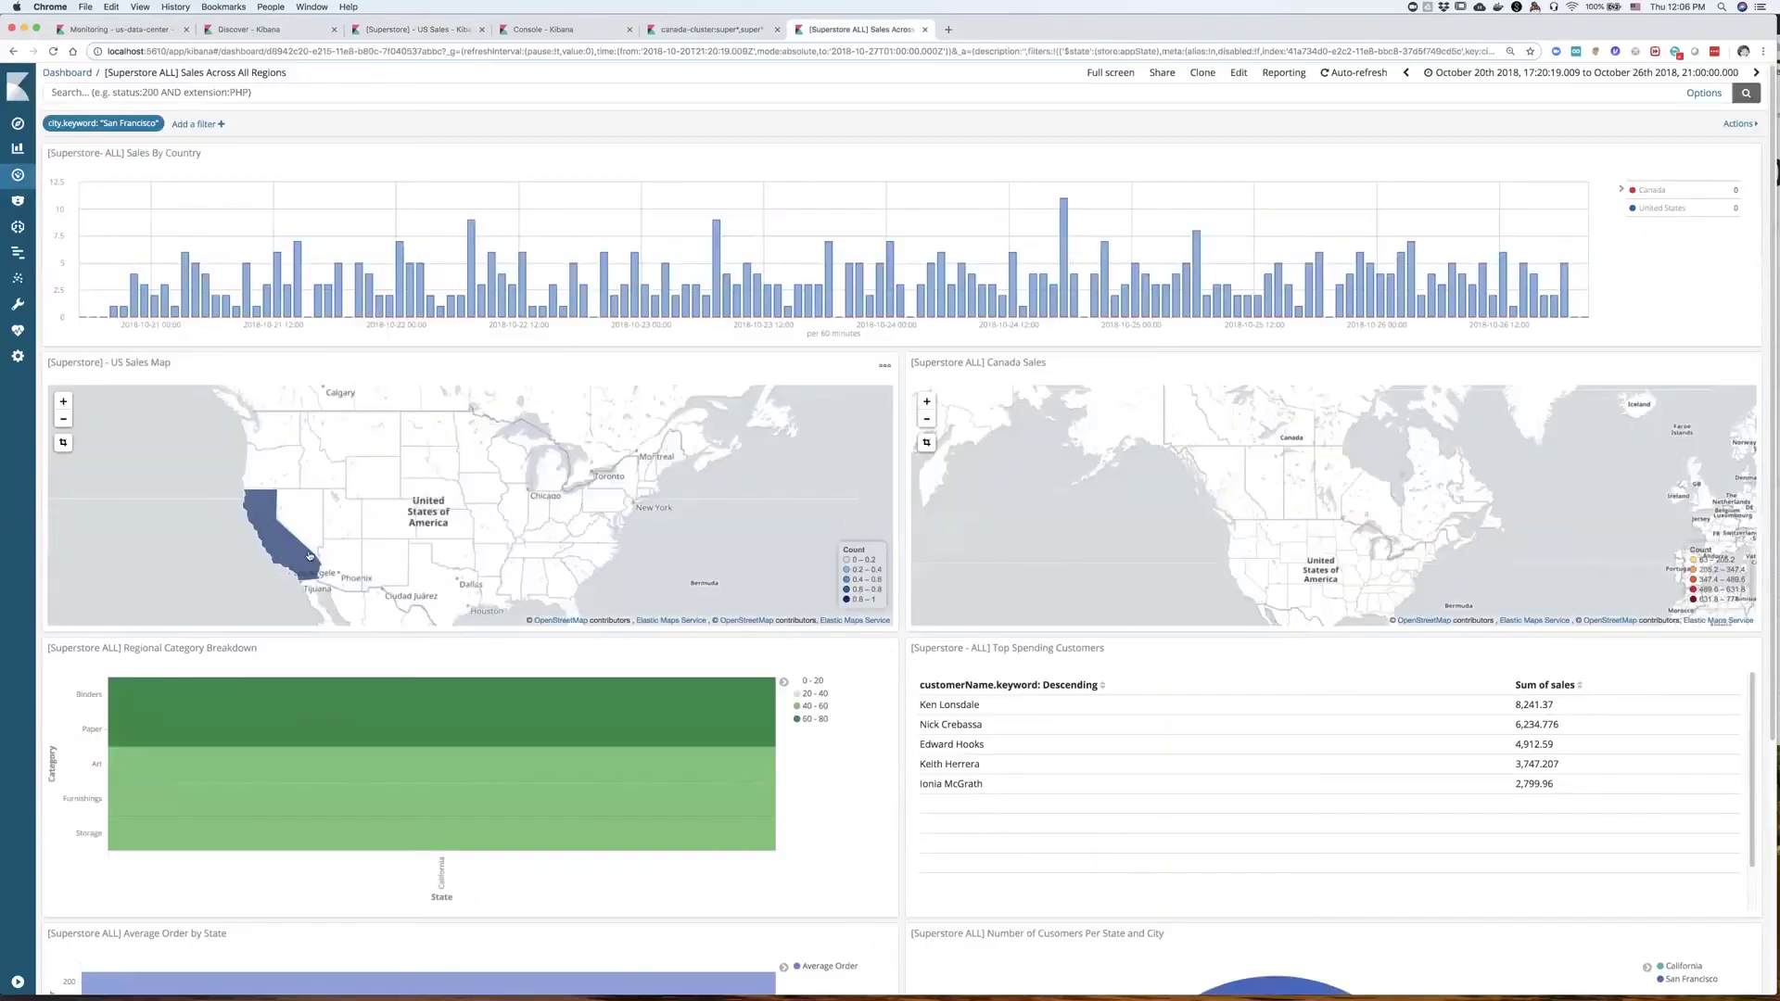
{"action": "mouse_move", "coordinate": [278, 551]}
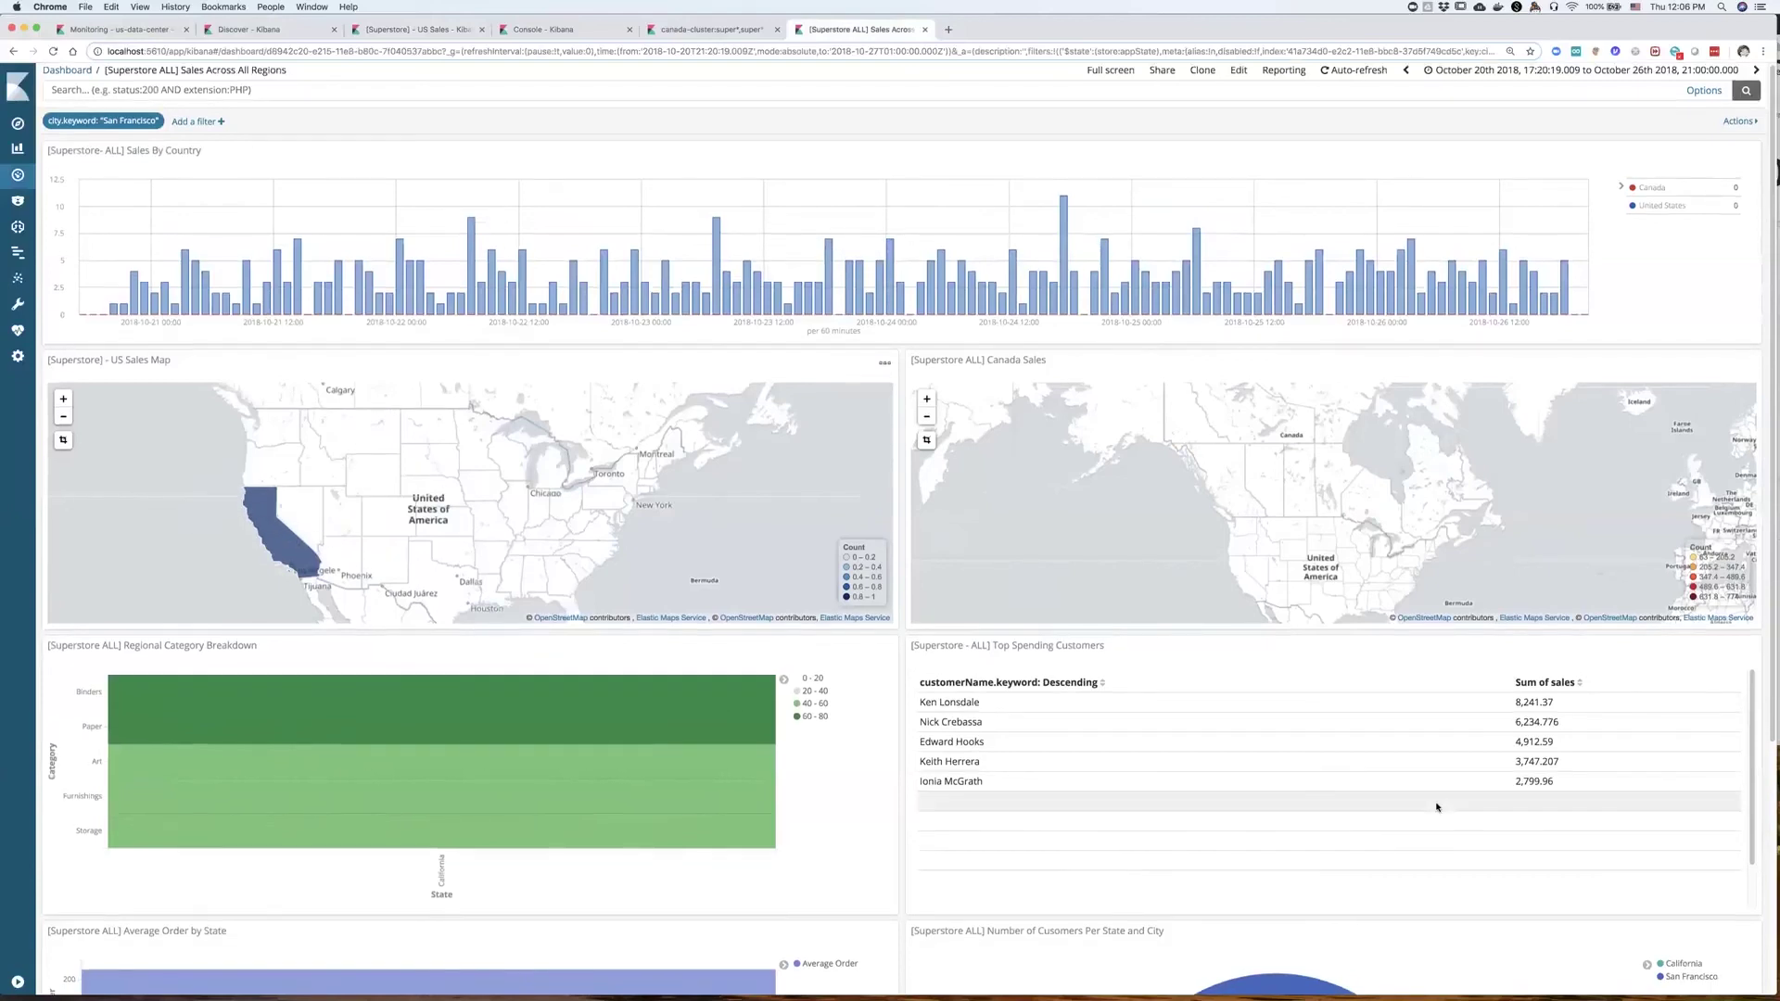
{"action": "scroll", "coordinate": [890, 658], "scroll_direction": "down", "scroll_amount": 4}
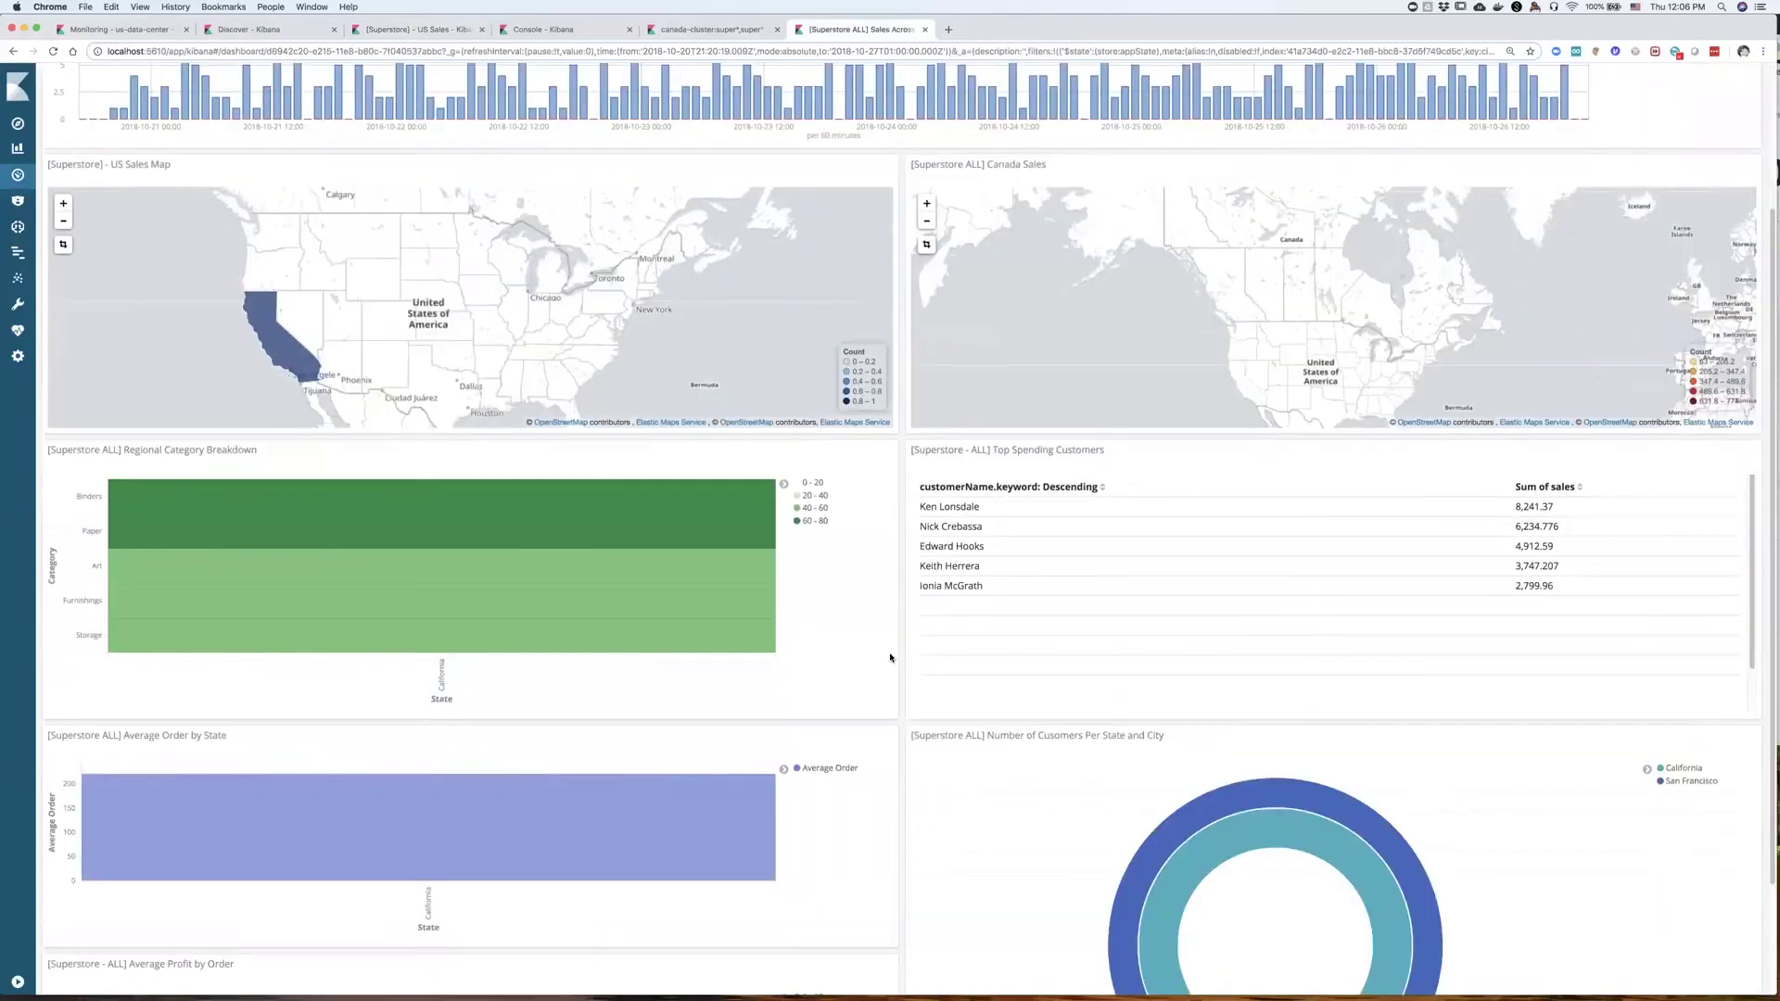
{"action": "scroll", "coordinate": [232, 565], "scroll_direction": "up", "scroll_amount": 4}
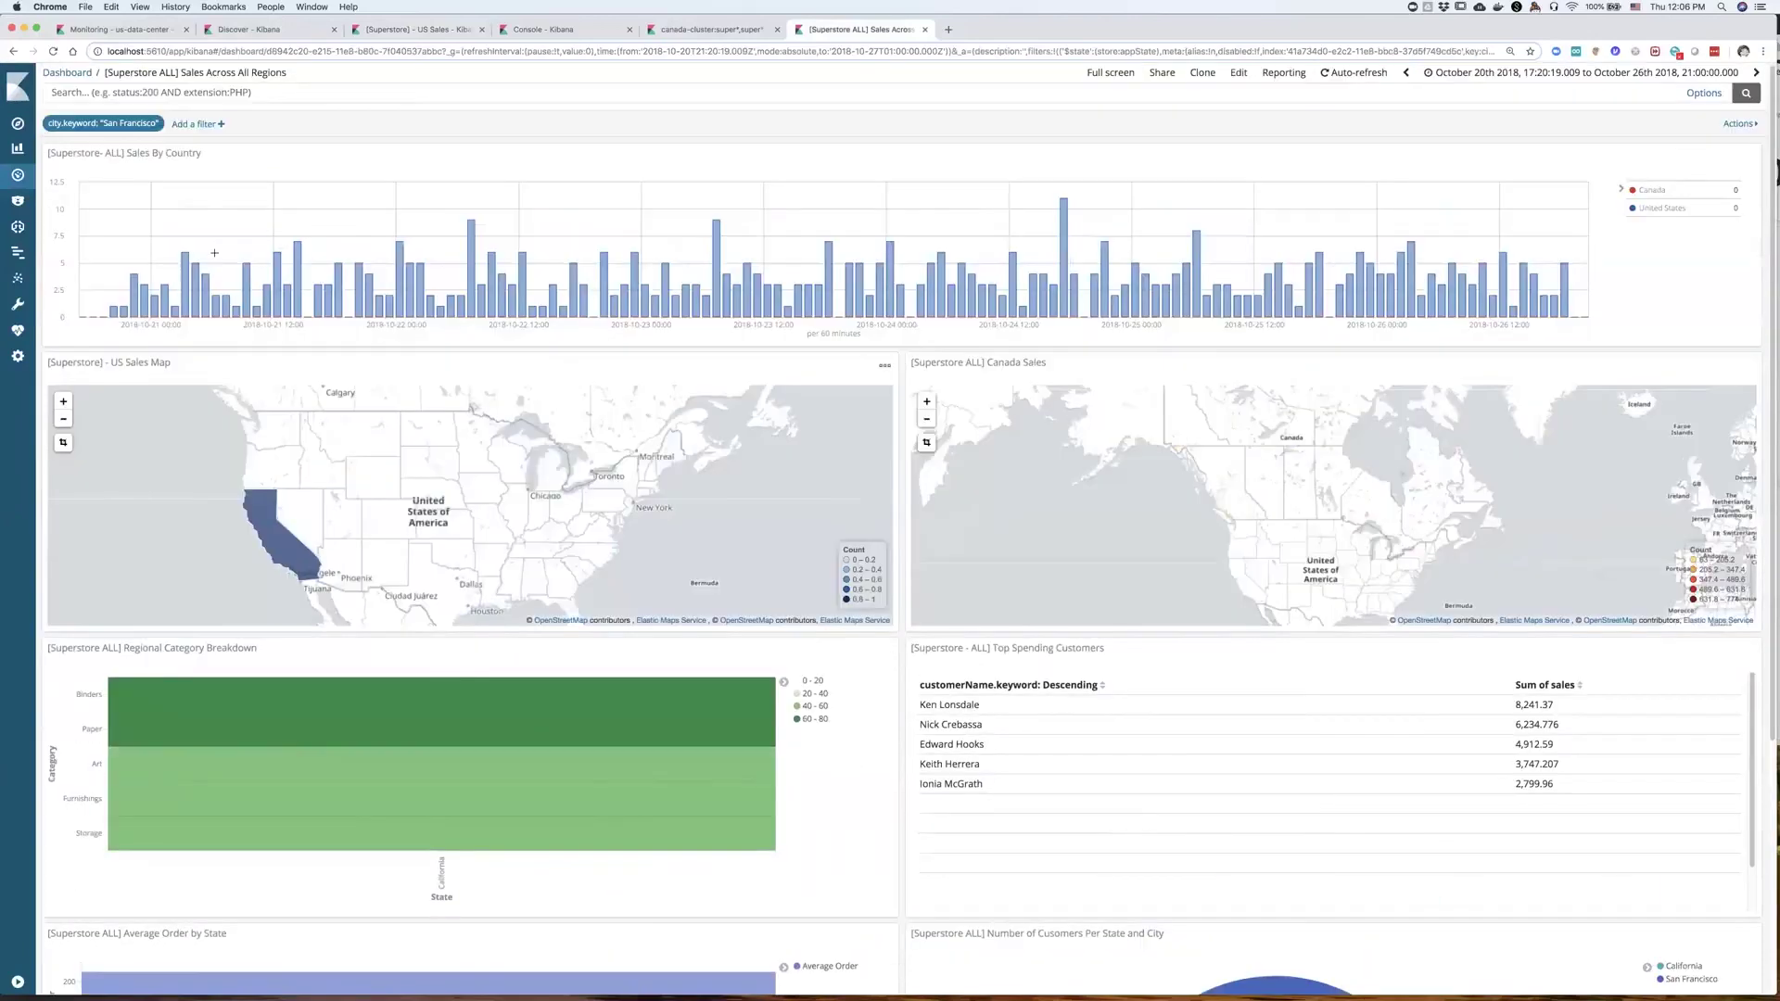
{"action": "mouse_move", "coordinate": [126, 129]}
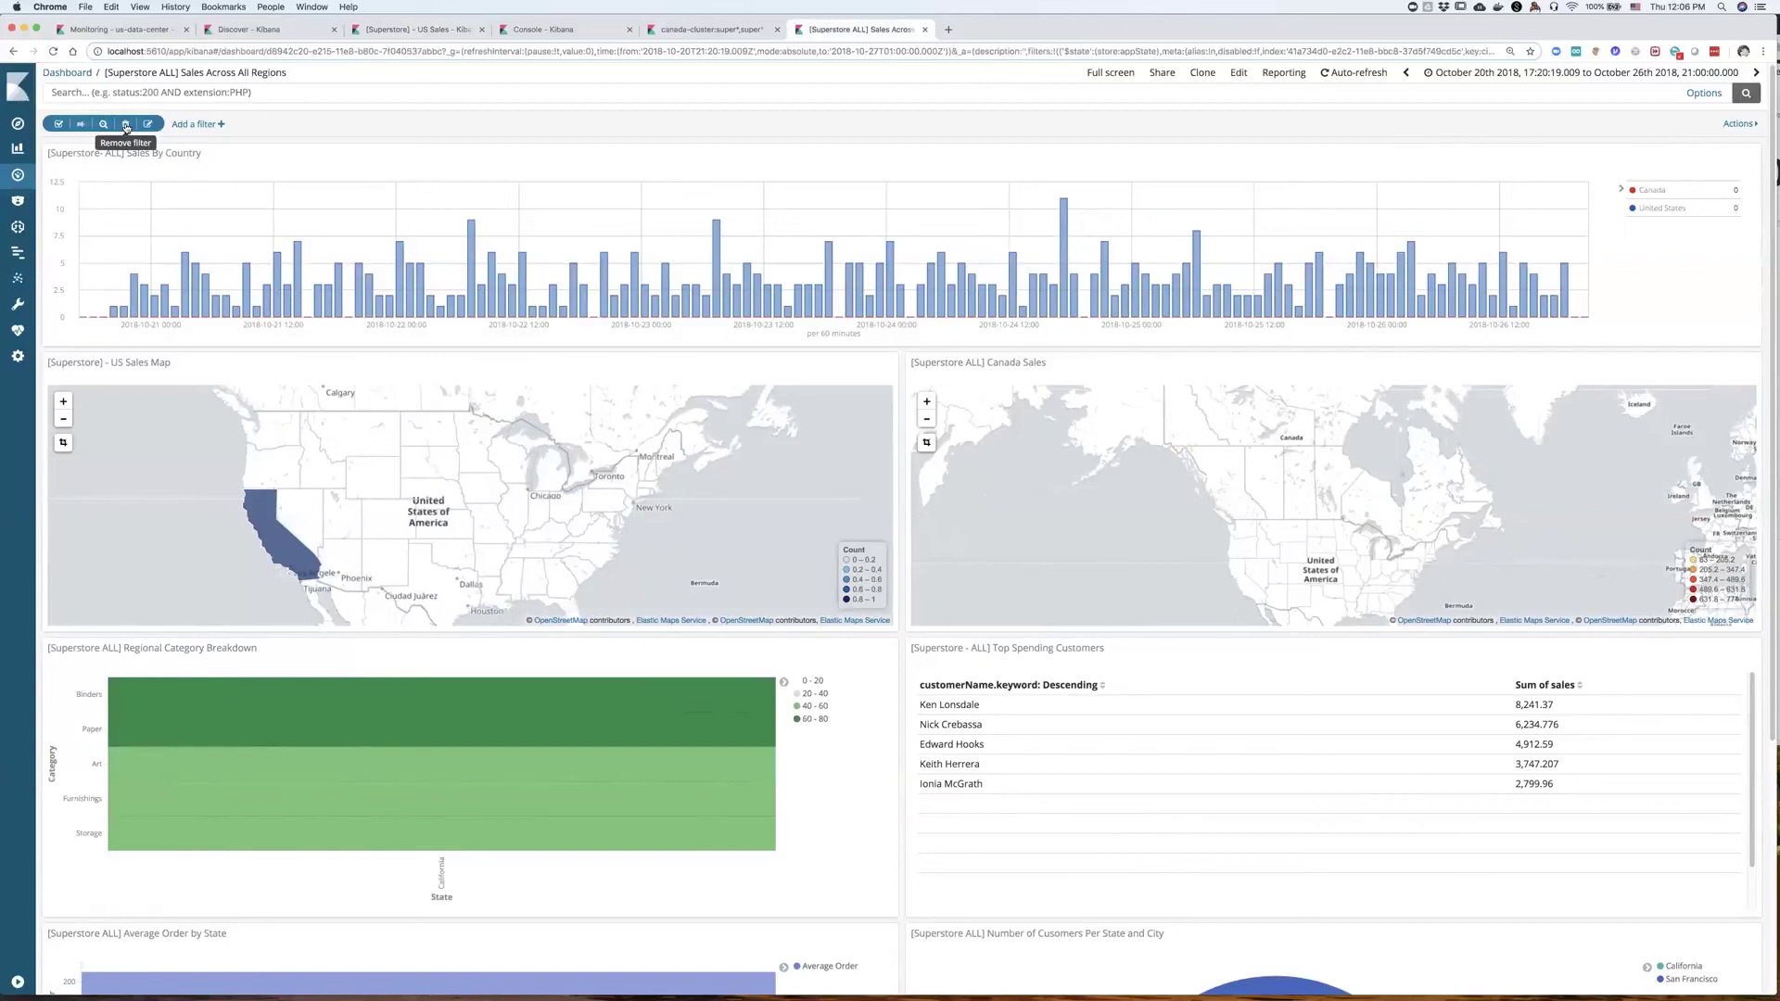
{"action": "left_click", "coordinate": [126, 126]}
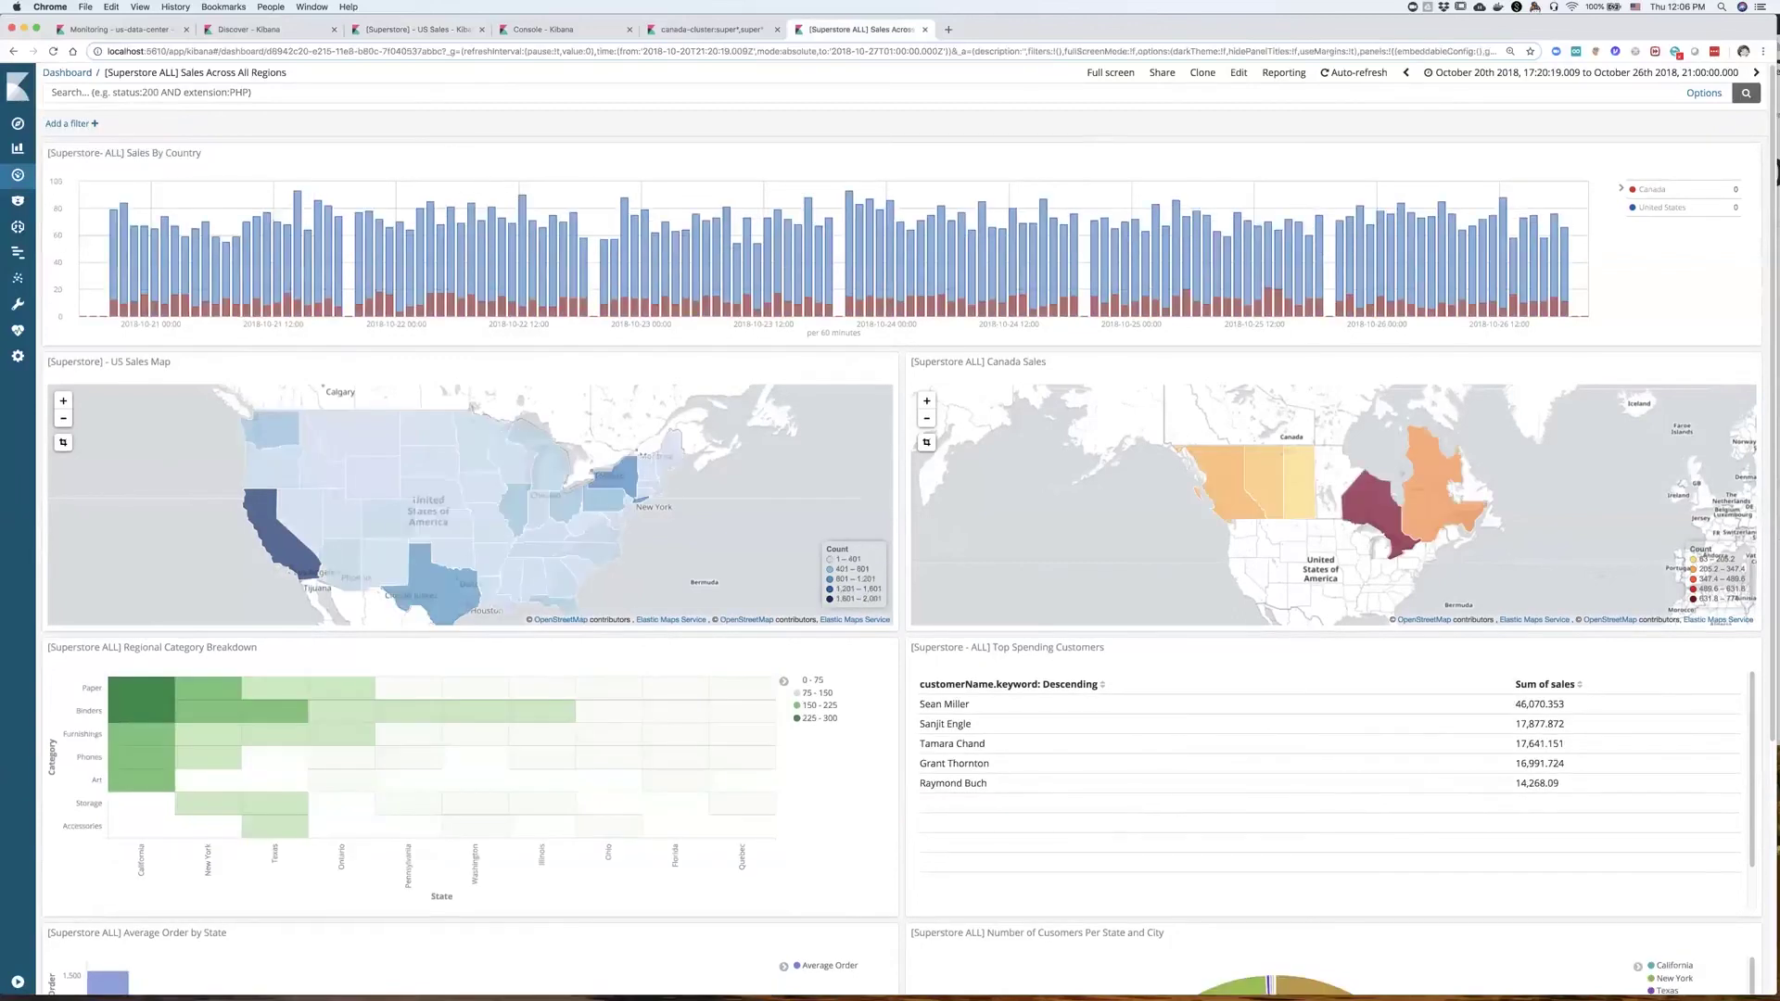